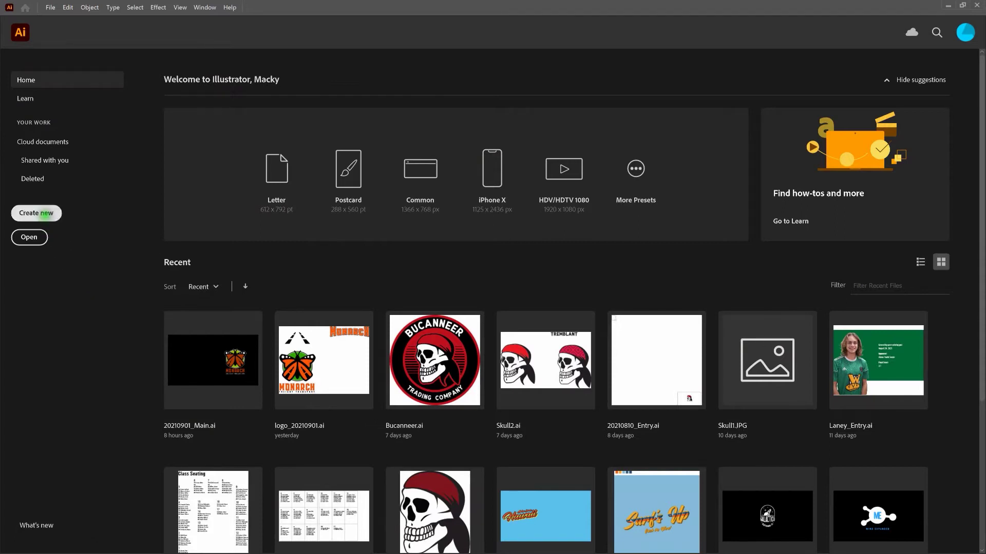
- Create a new 1000 × 1000 pt document in RGB colour mode
left_click(45, 213)
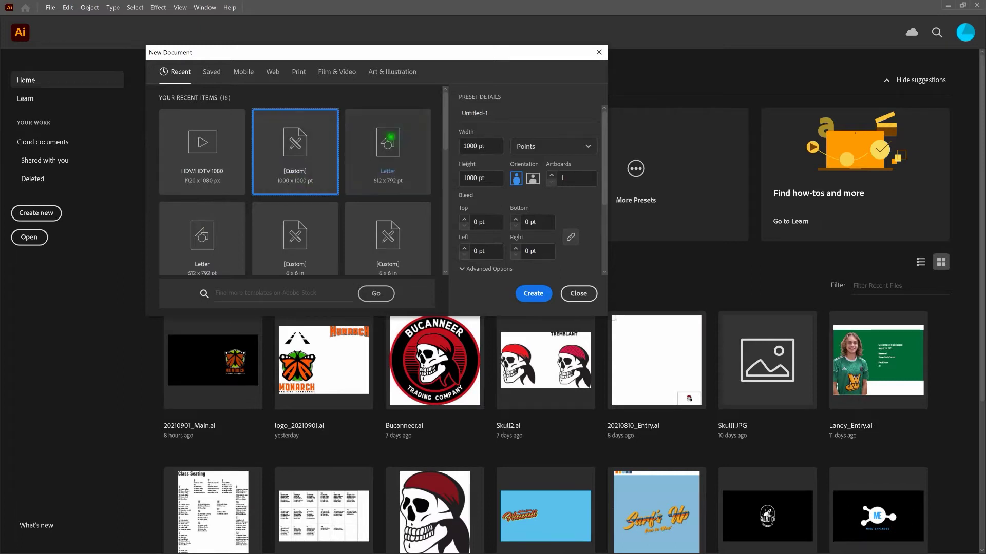
left_click_drag(605, 184, 600, 255)
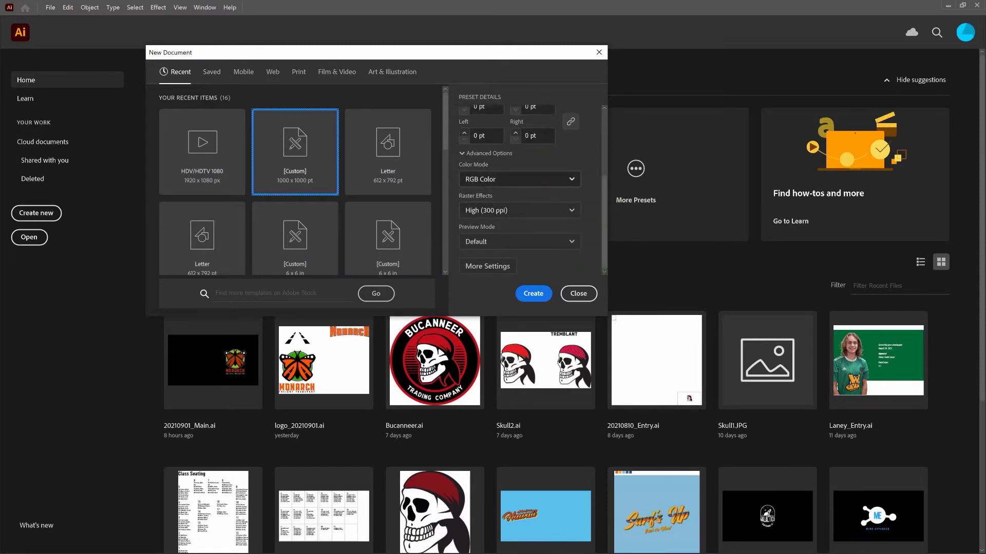
left_click(571, 179)
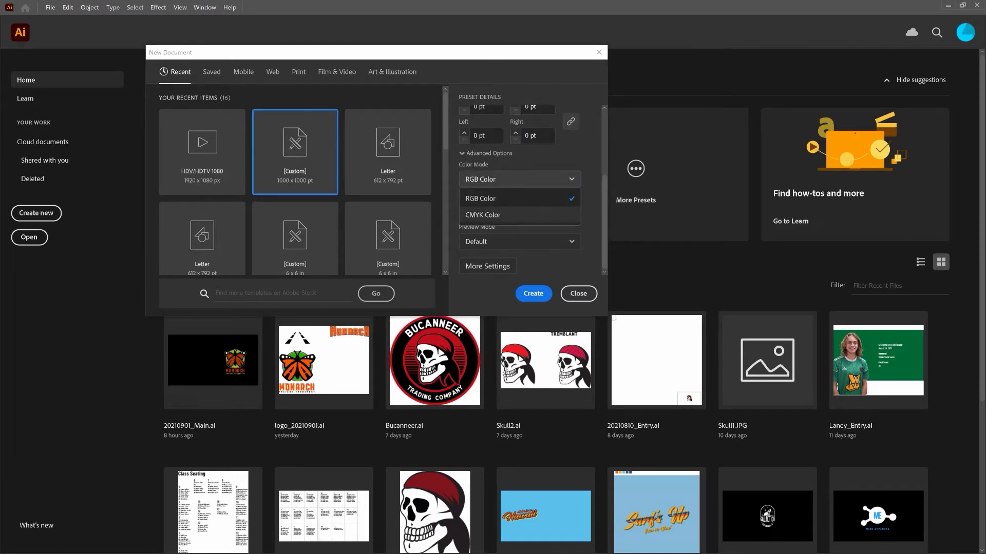
left_click(546, 201)
left_click(539, 293)
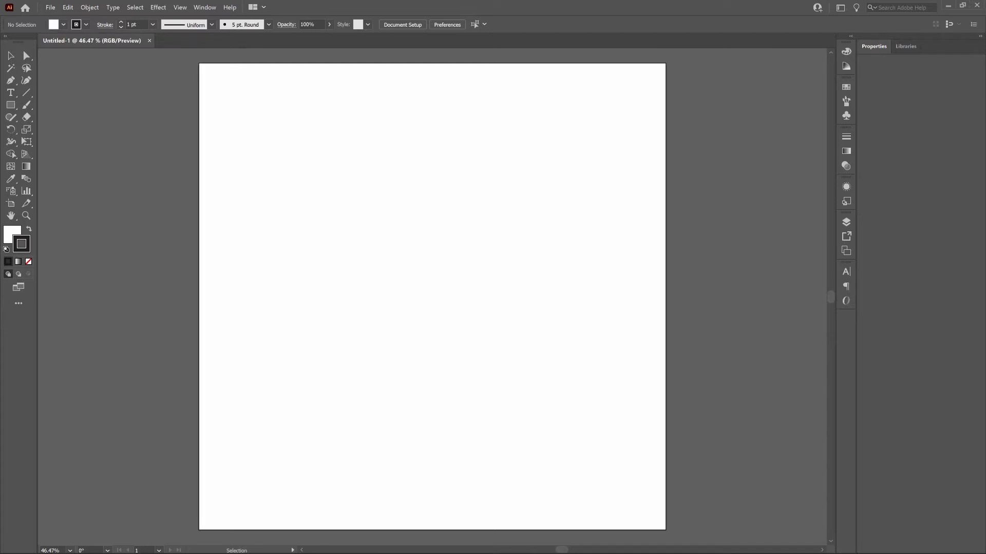
- Switch to the Essentials workspace and turn off Smart Guides from the View menu
left_click(840, 7)
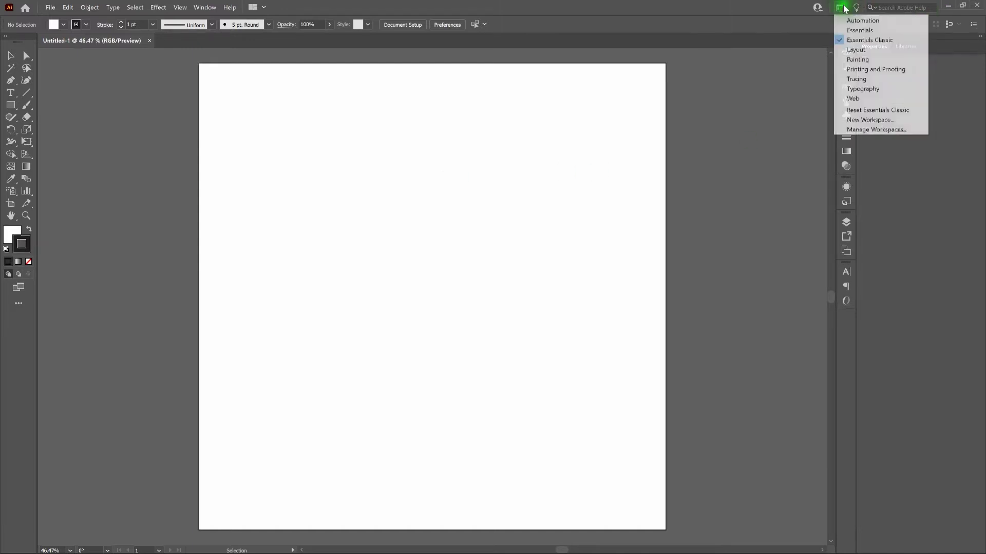
left_click(856, 42)
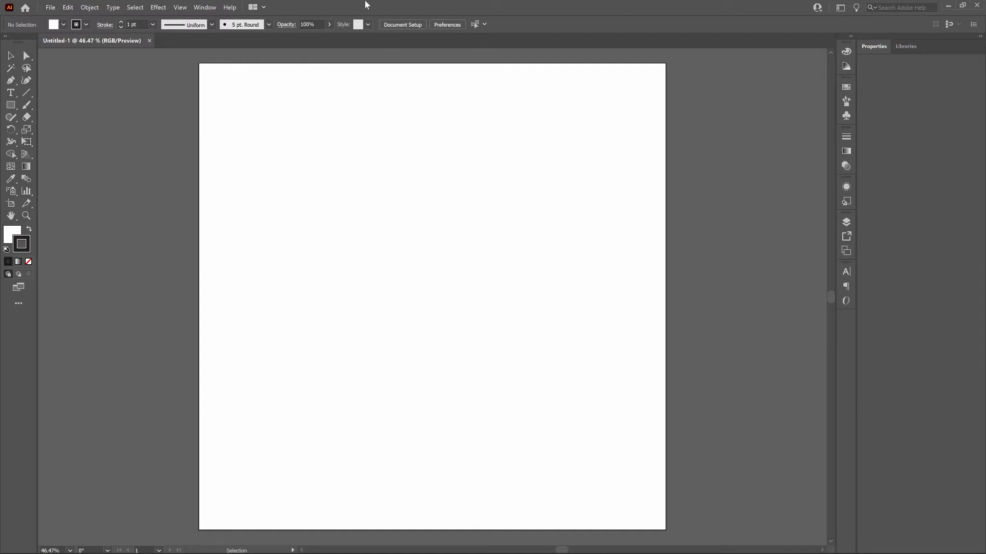
left_click(178, 6)
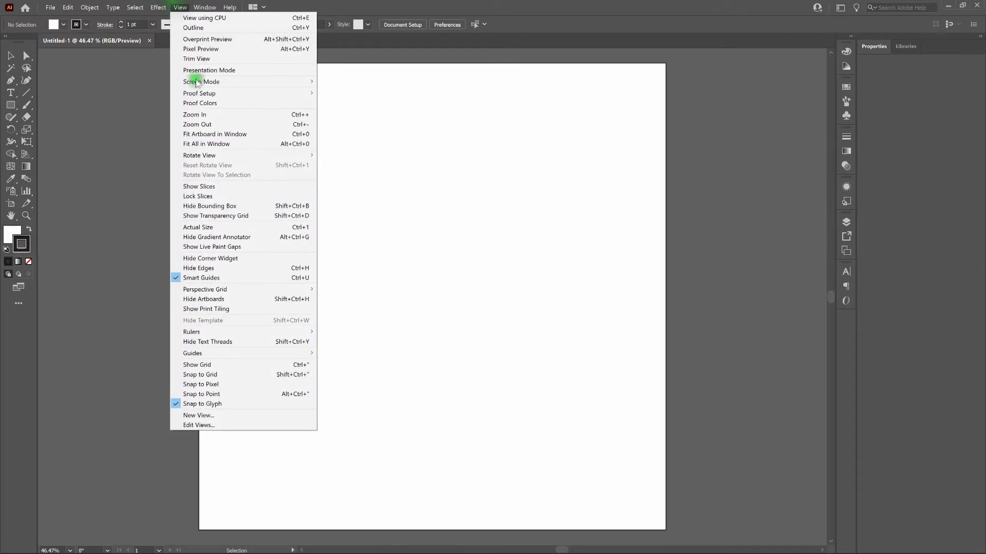
left_click(252, 278)
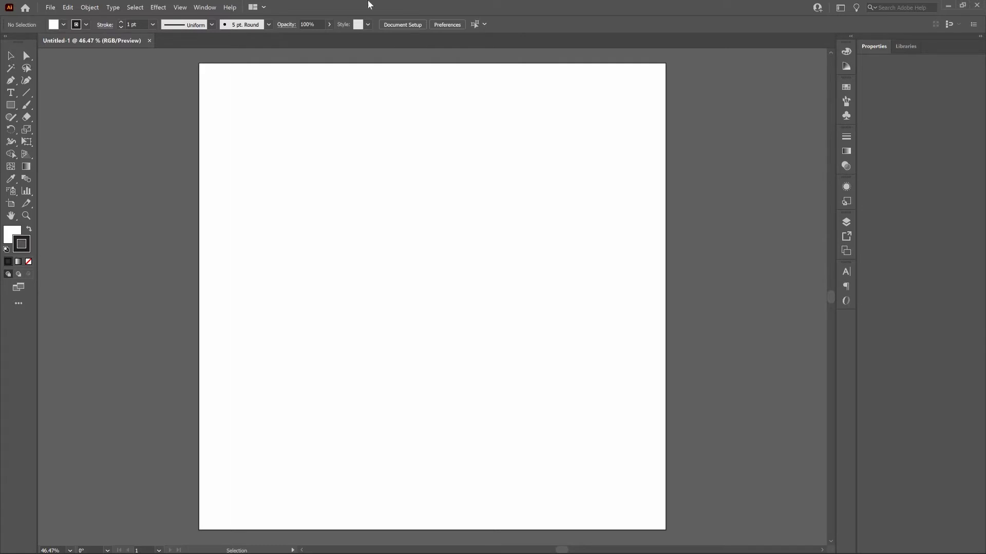
- Place the Butterfly.jpg sketch photo at the artboard's upper left
left_click(49, 8)
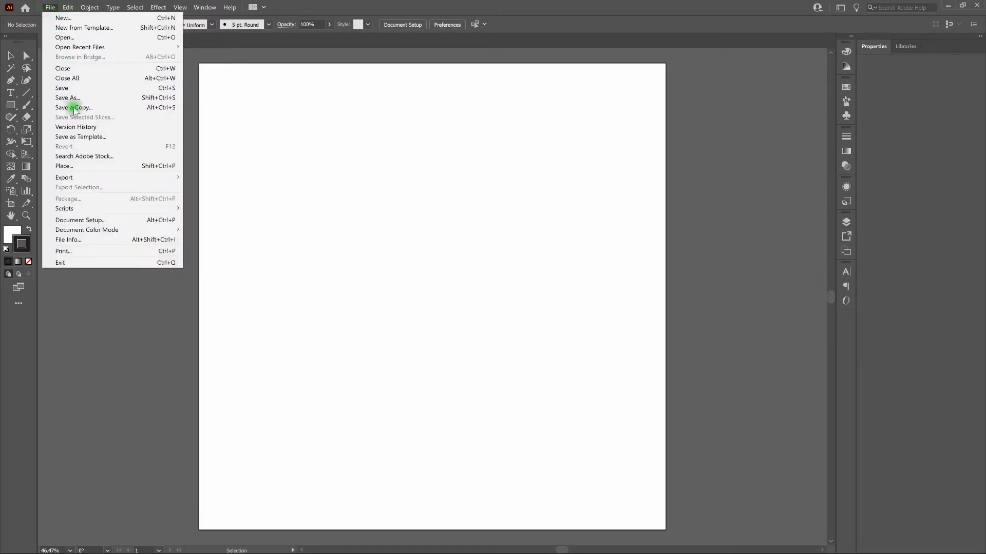
left_click(113, 168)
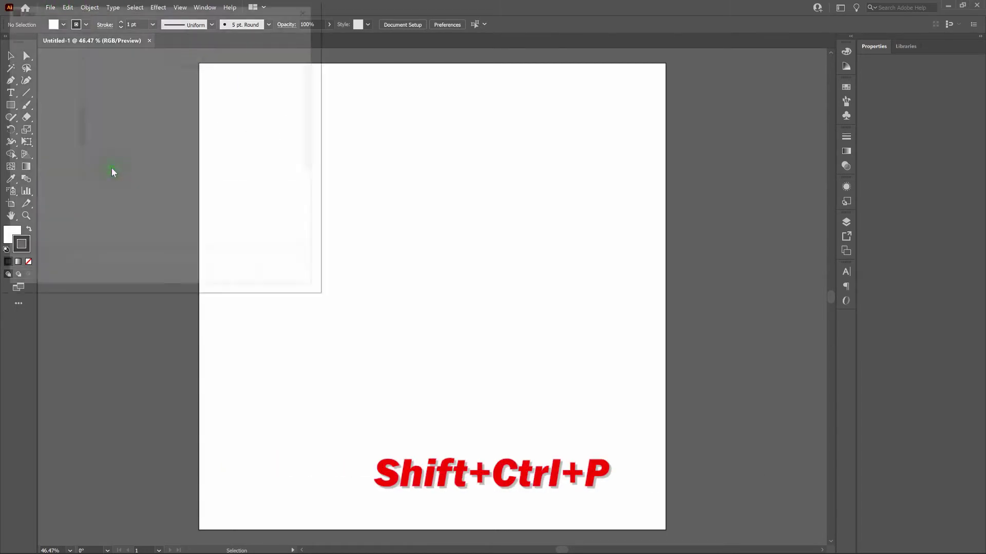
left_click(193, 94)
left_click(236, 276)
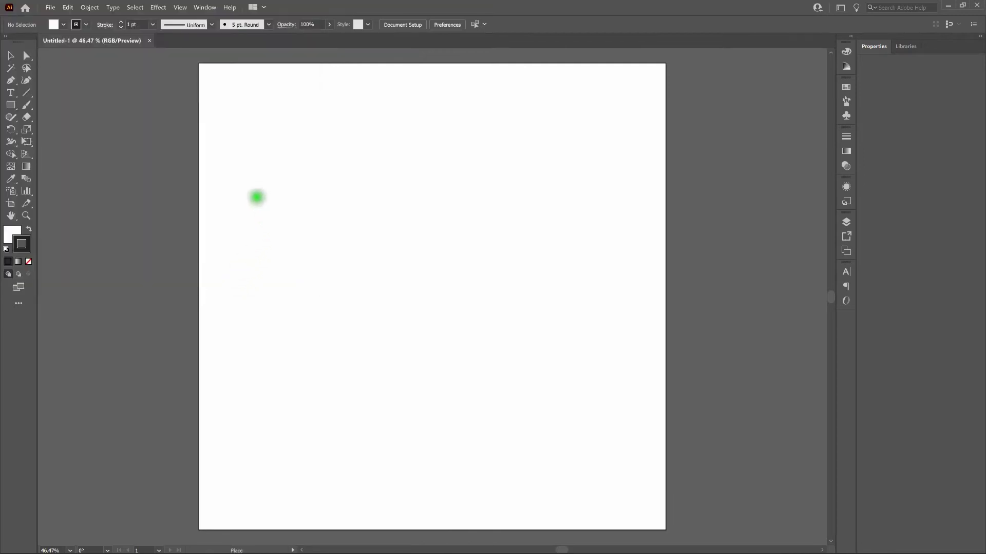
left_click(246, 115)
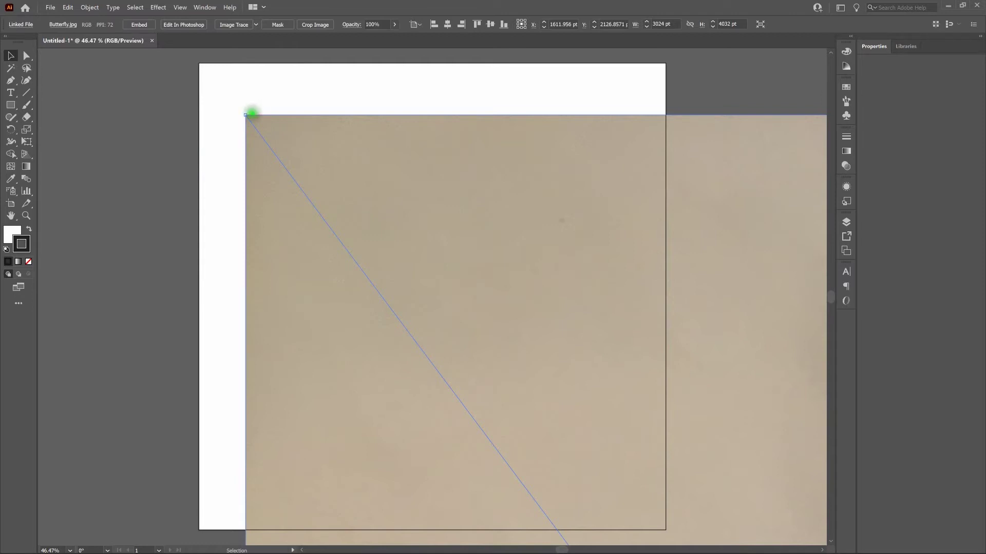
- Scale the placed photo uniformly to 20%
key("s")
double_click(23, 132)
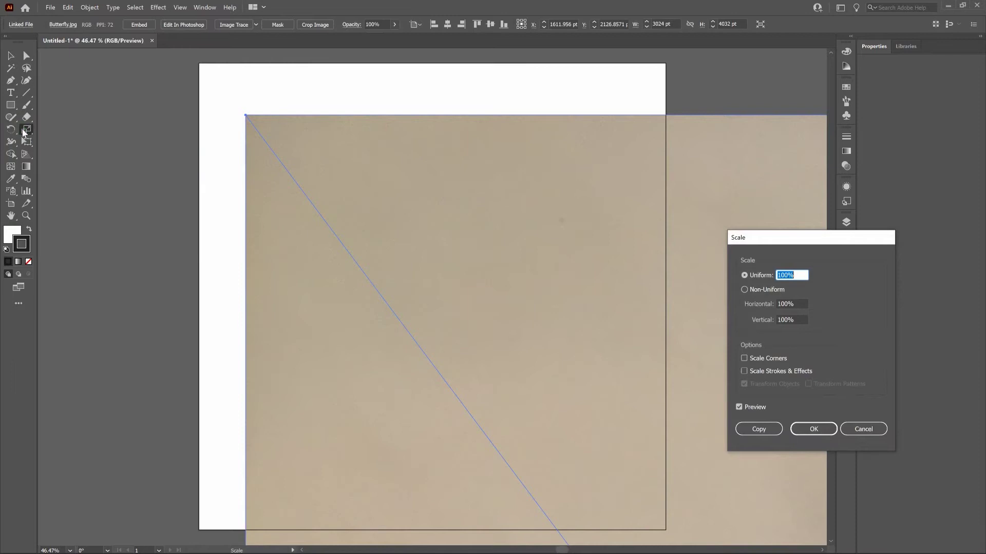
type("20")
key("Return")
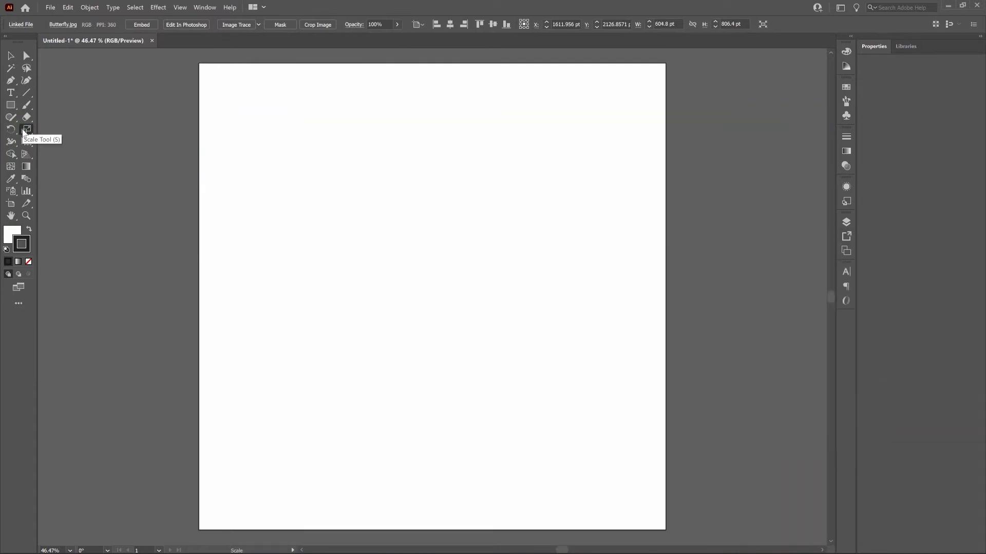
key("ctrl+minus")
key("ctrl+minus")
key("ctrl+minus")
key("ctrl+minus")
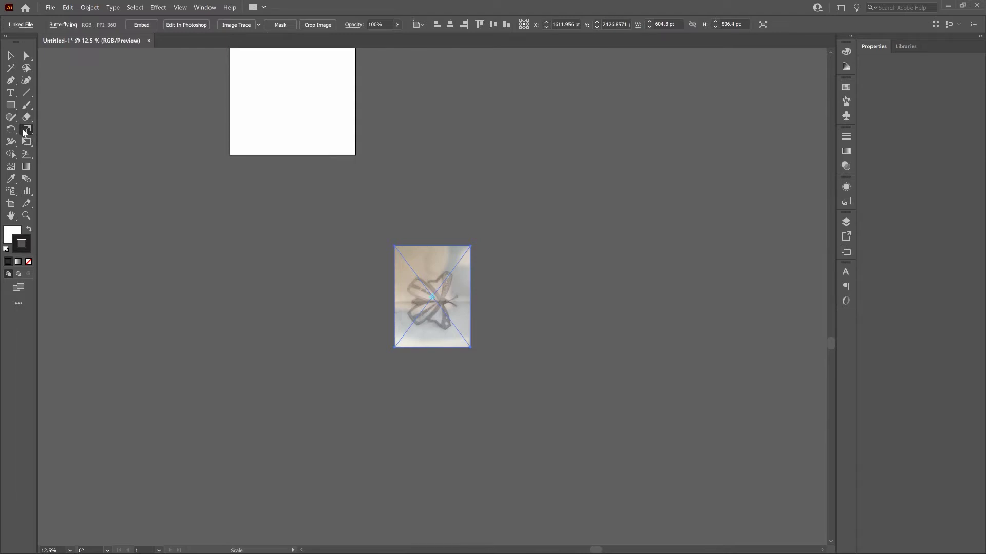
- Centre the photo horizontally and vertically on the artboard and fit the artboard in view
left_click(453, 27)
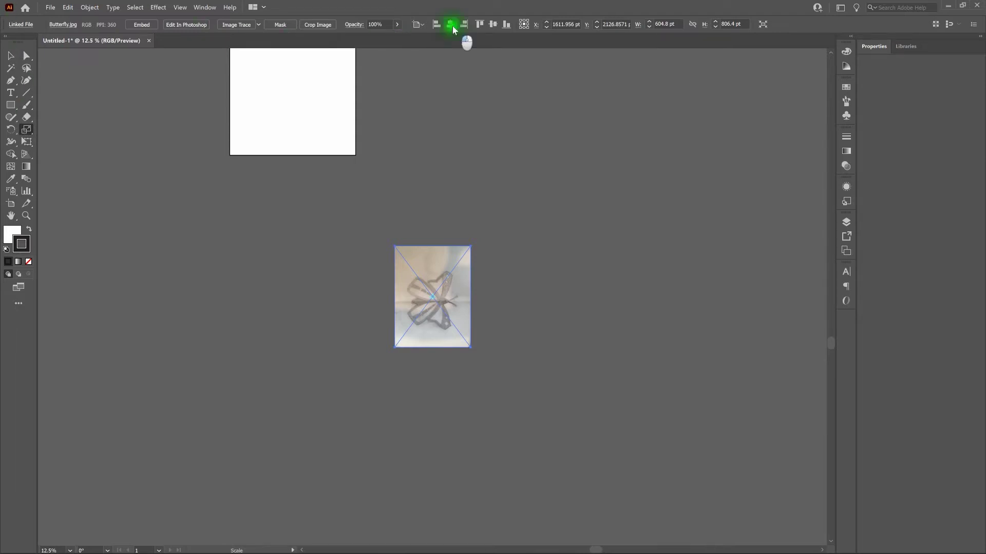
left_click(491, 26)
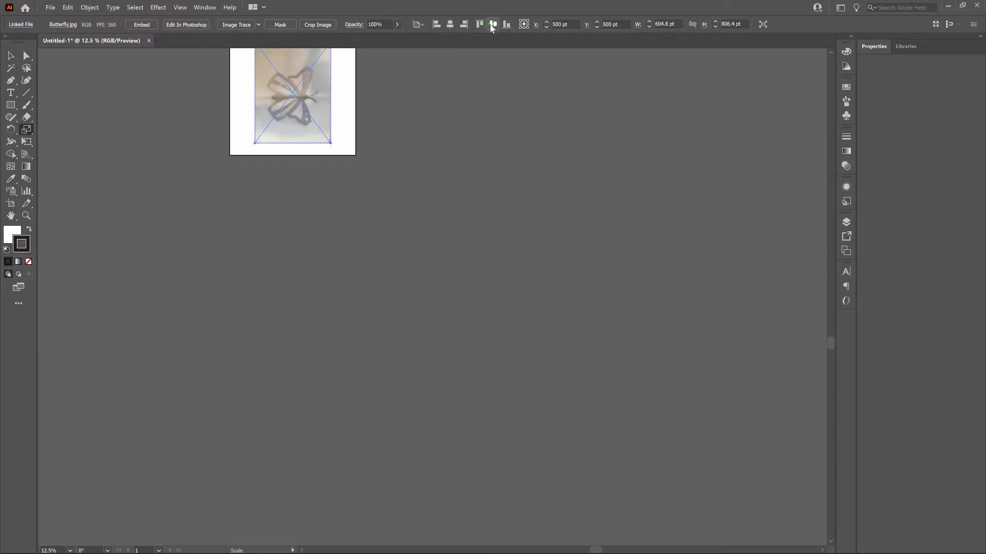
left_click(204, 7)
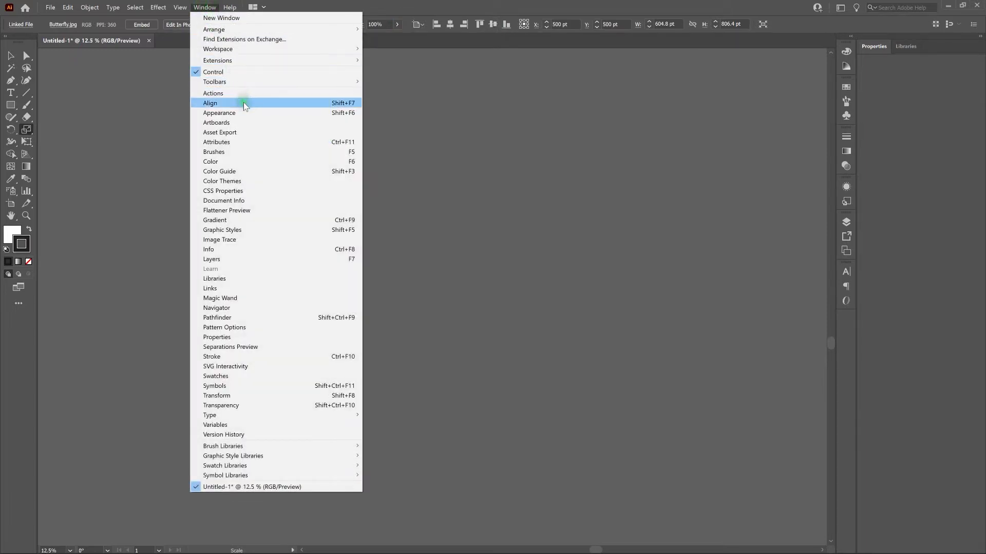
left_click(399, 7)
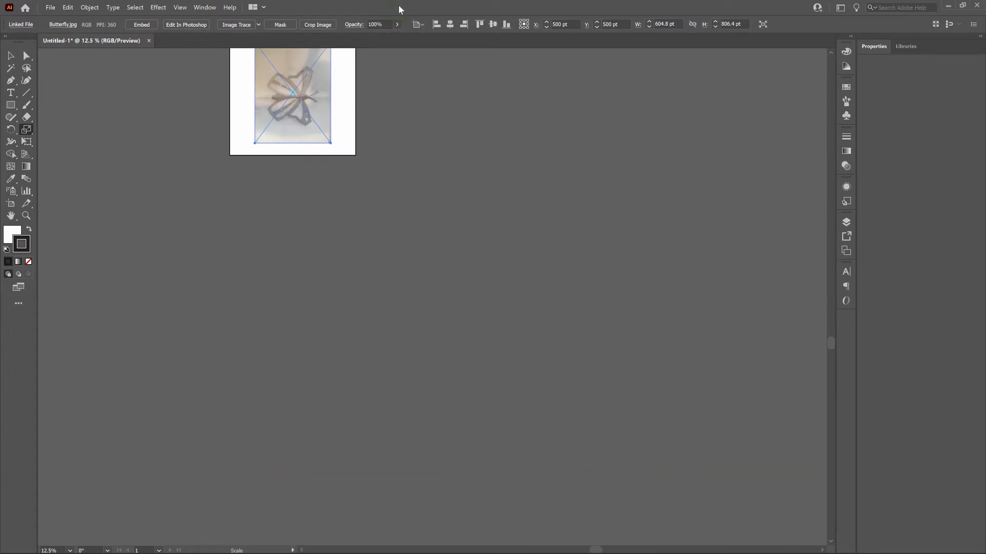
key("ctrl+0")
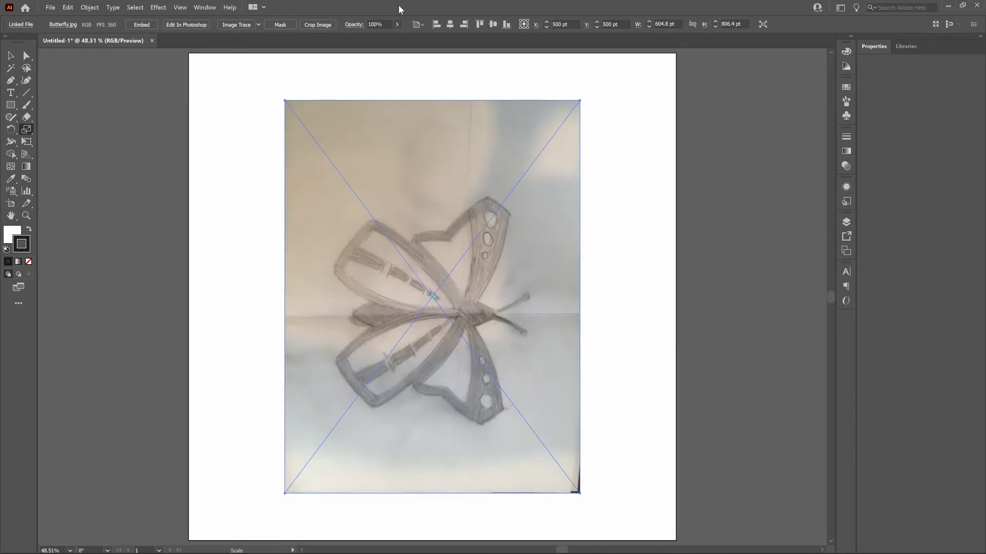
left_click(11, 131)
- Rotate the butterfly photo by 90° so the sketch sits upright
left_click(11, 130)
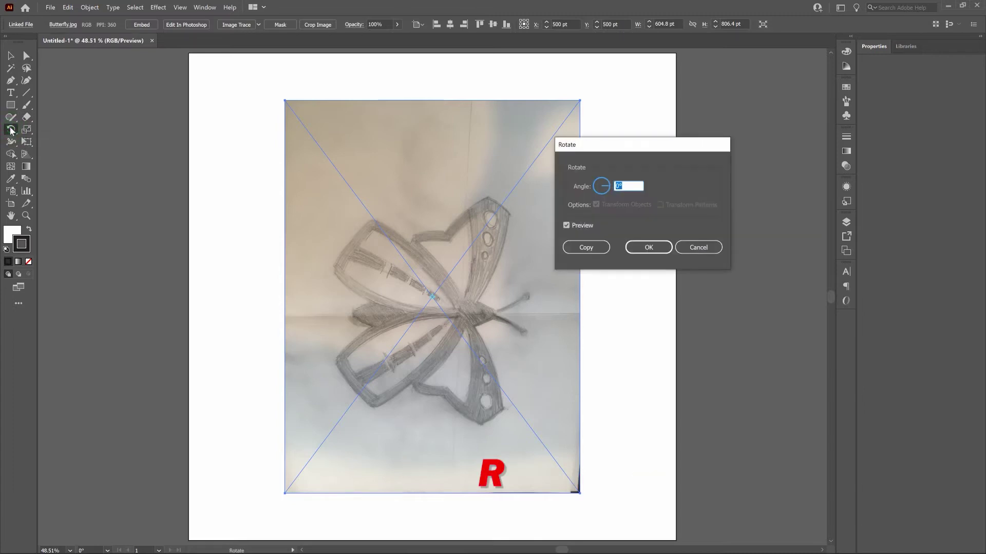
type("90")
key("Return")
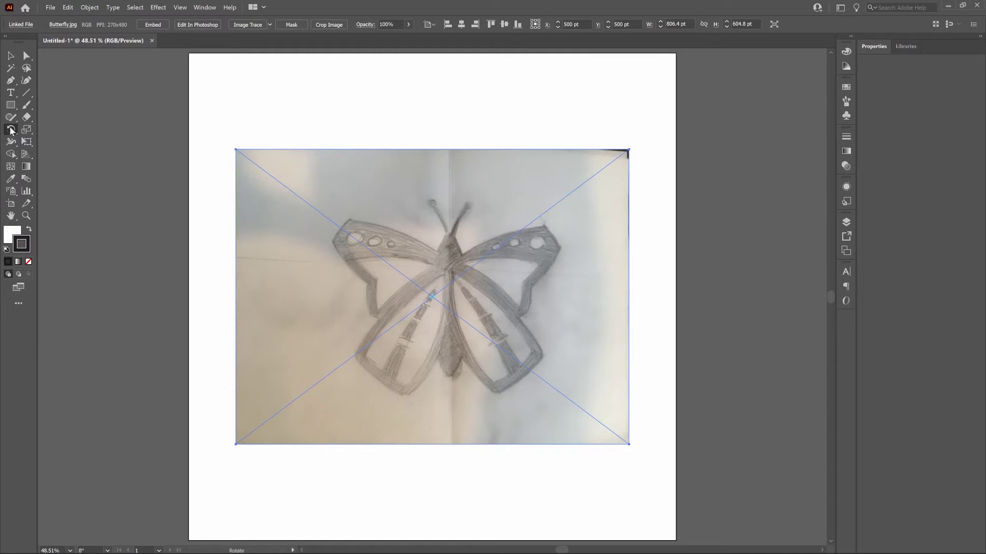
- Lock the photo in place and zoom in on the butterfly sketch
left_click(90, 7)
mouse_move(121, 69)
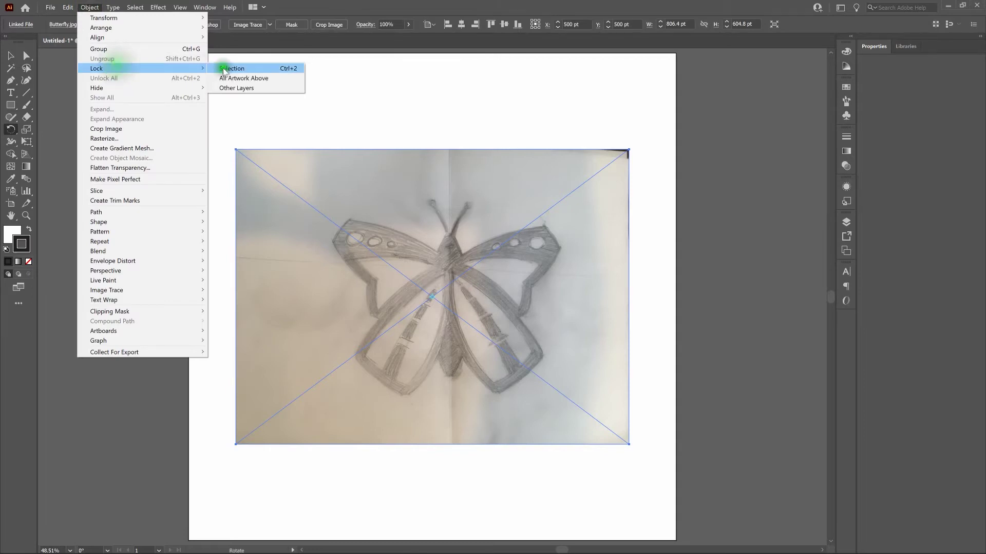
left_click(225, 69)
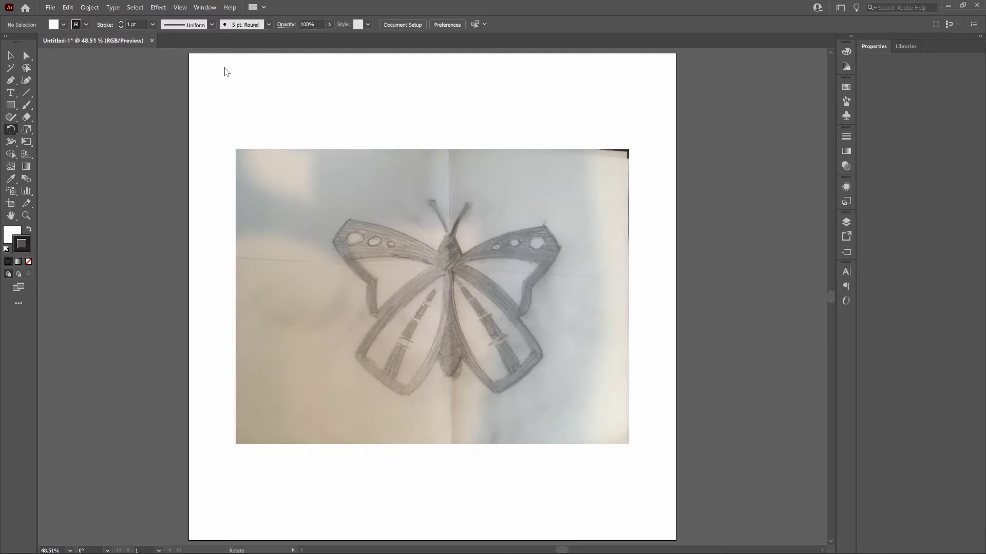
key("ctrl+plus")
key("ctrl+plus")
key("ctrl+plus")
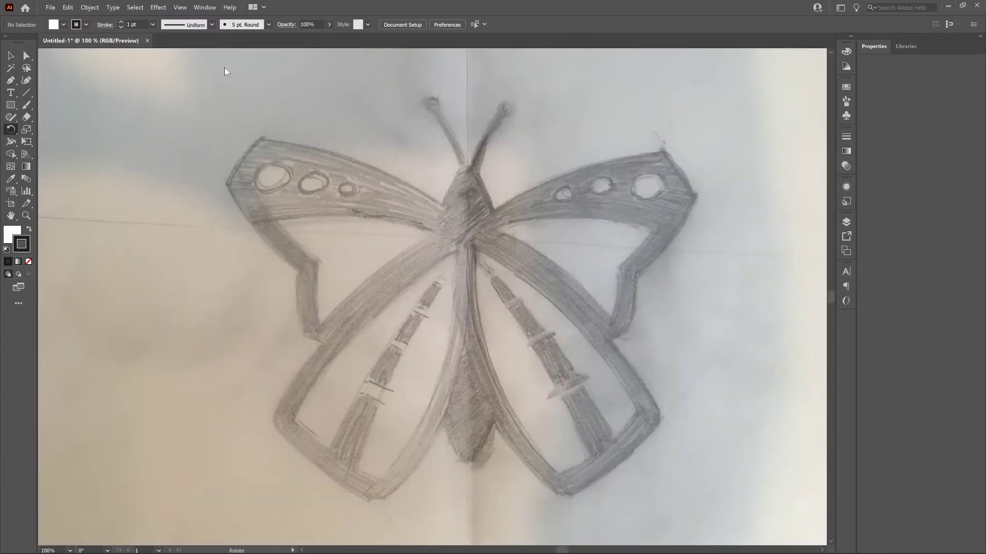
key("p")
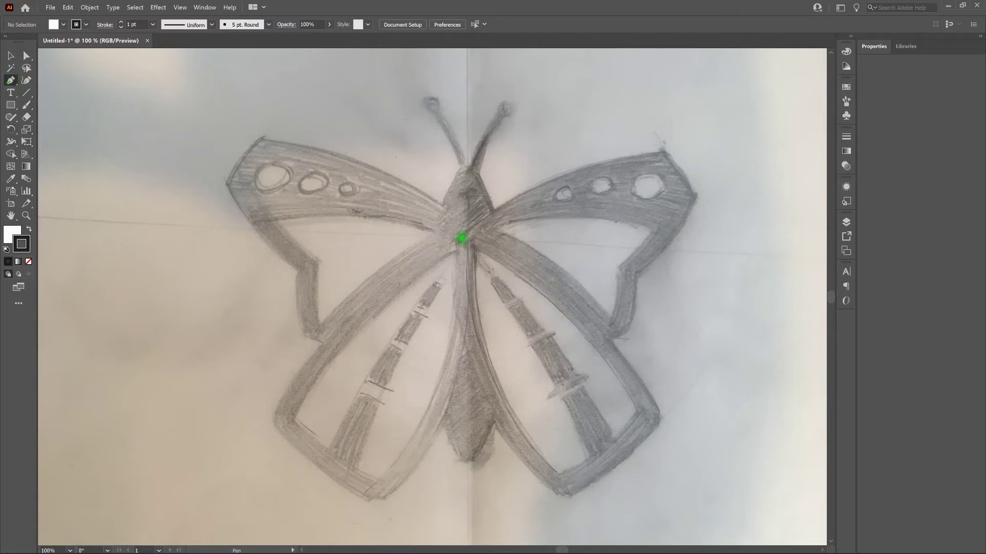
- Start an unfilled pen outline from the body to the upper wing tip and down the edge
left_click(462, 238)
left_click_drag(663, 152, 805, 137)
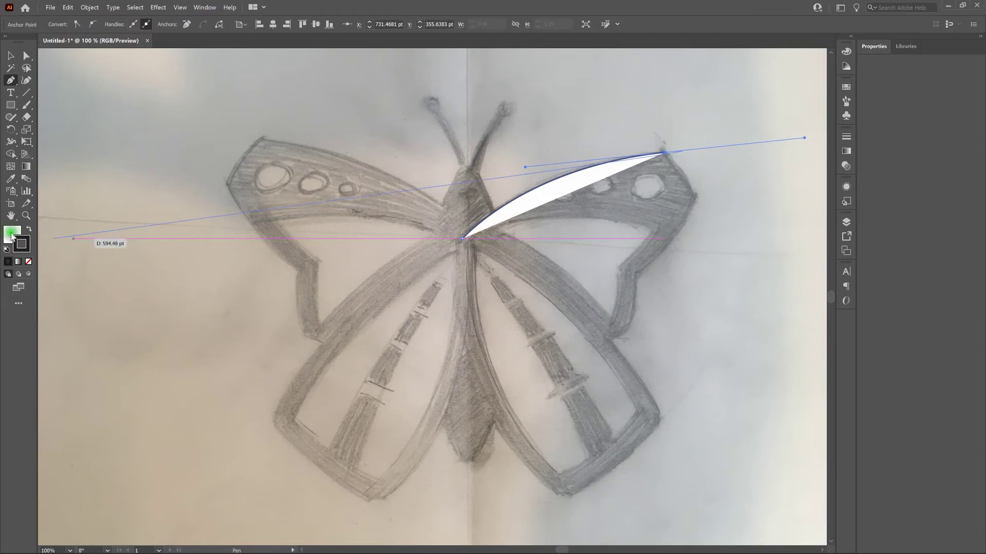
left_click(29, 261)
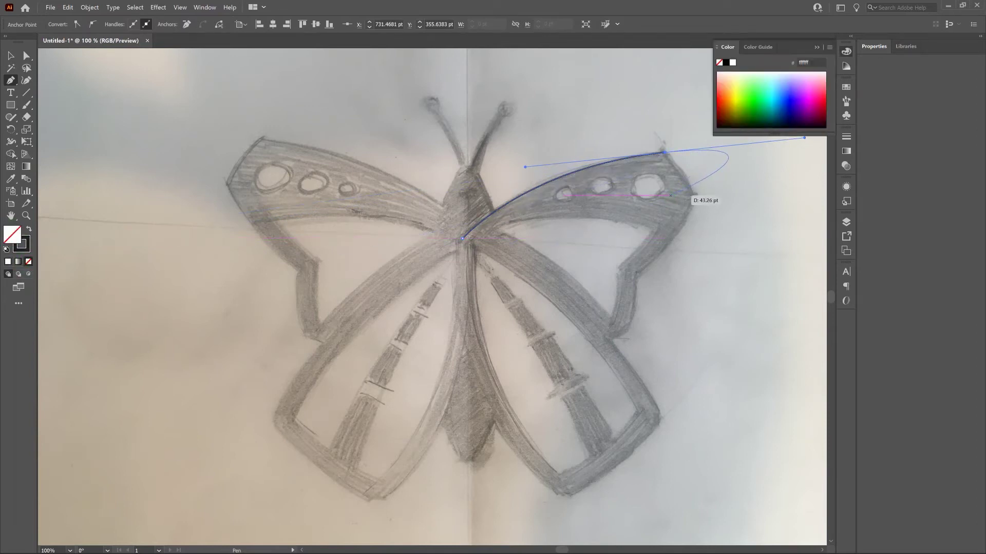
left_click(665, 152)
mouse_move(691, 193)
left_mouse_down()
mouse_move(697, 216)
mouse_move(693, 195)
left_mouse_up()
left_click_drag(637, 272, 632, 344)
- Trace the wing's lower edge and close the outline at its starting point
mouse_move(662, 417)
left_mouse_down()
mouse_move(678, 449)
mouse_move(661, 417)
left_mouse_up()
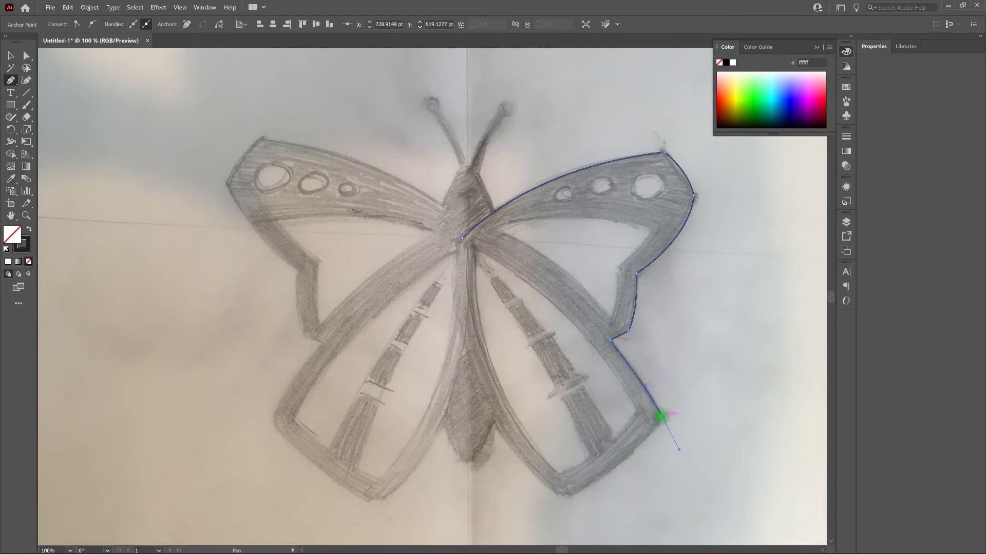
left_click_drag(565, 495, 513, 525)
left_click(566, 502)
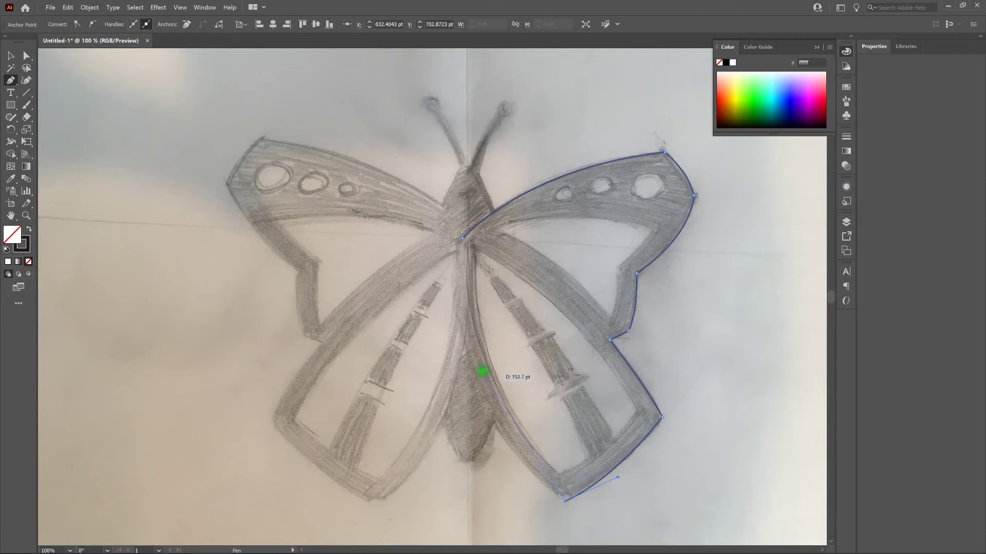
left_click_drag(452, 314, 455, 302)
left_click(462, 240)
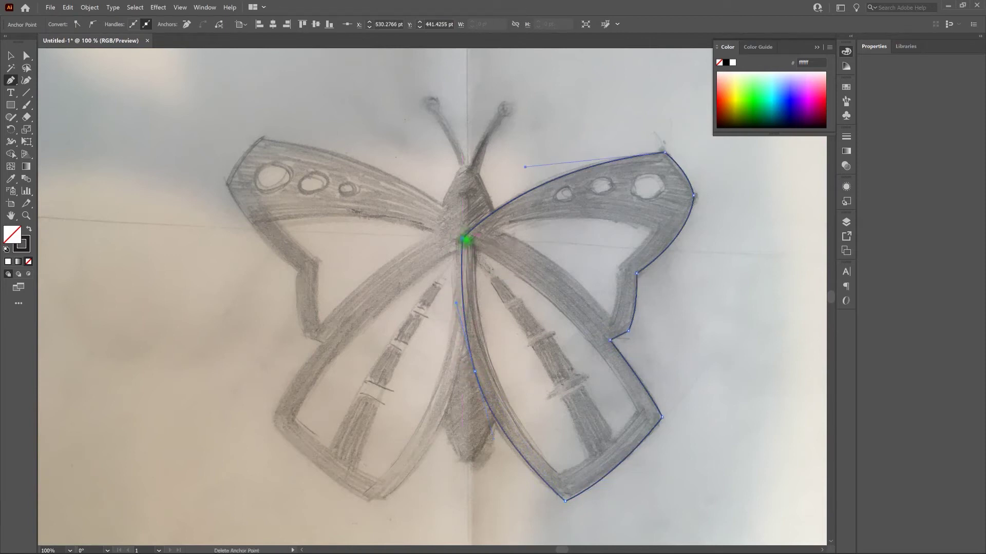
left_click(11, 55)
left_click(753, 222)
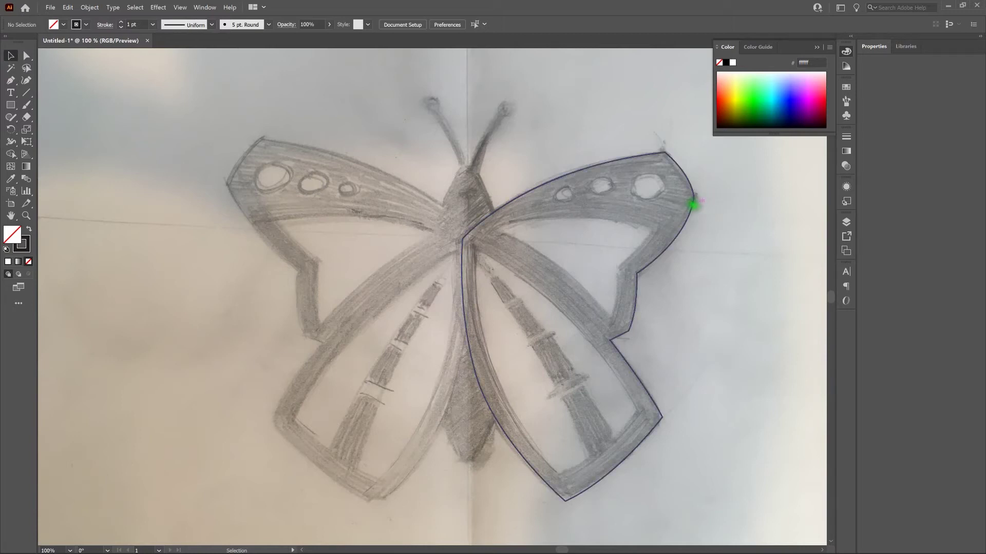
left_click(691, 205)
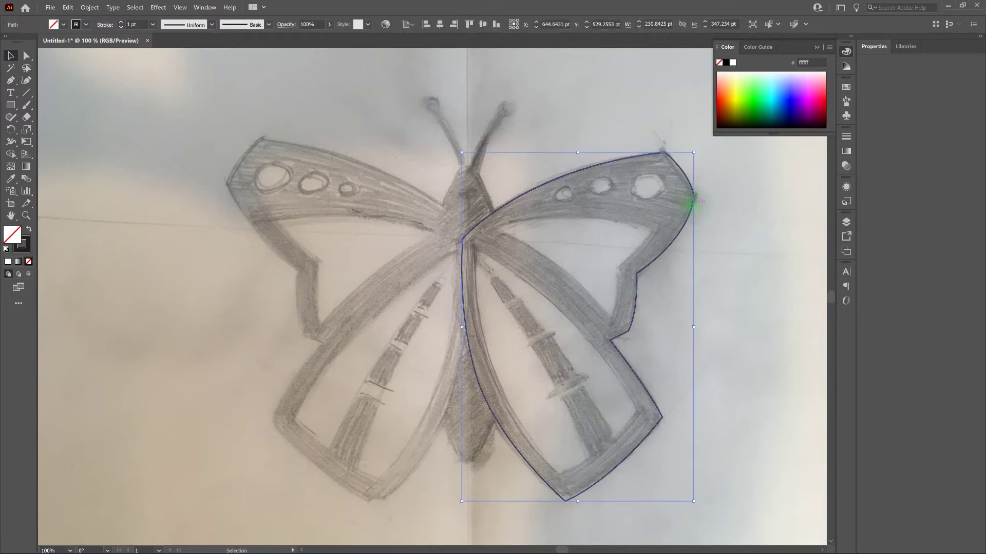
- Raise the right wing outline's stroke weight to 9 pt
left_click(122, 23)
left_click(122, 22)
left_click(122, 23)
left_click(122, 22)
left_click(122, 23)
left_click(121, 22)
left_click(122, 22)
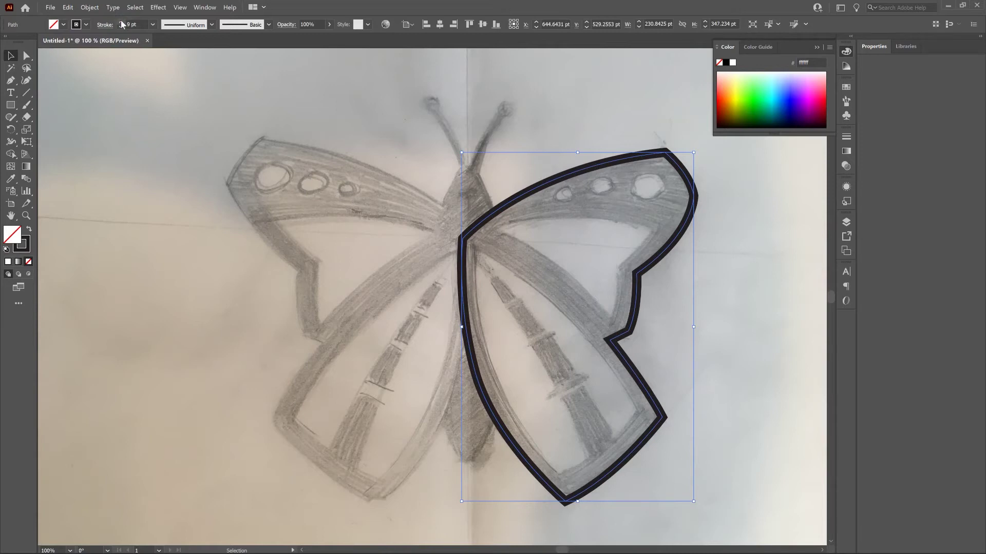
- Set the wing stroke's Align Stroke option to Center in the Stroke panel
left_click(847, 138)
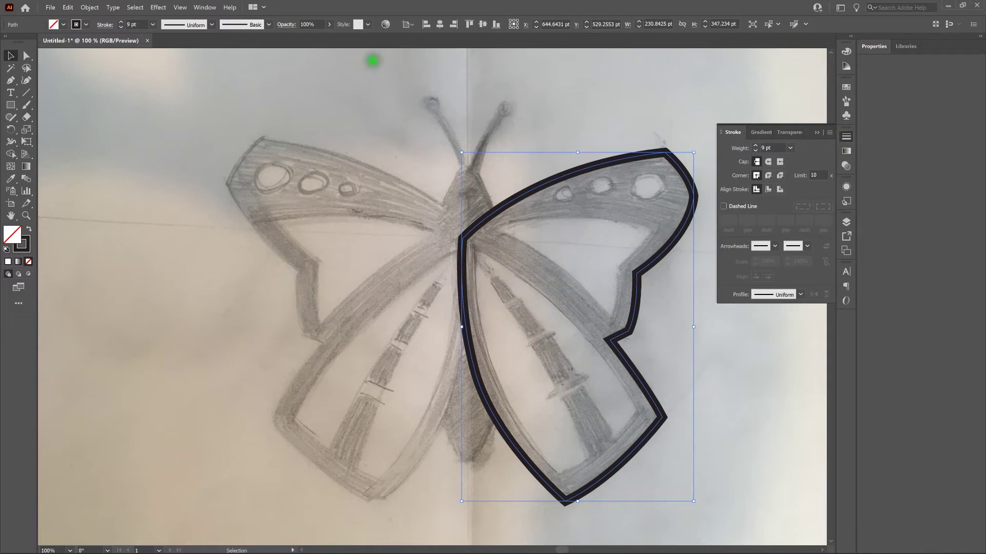
left_click(205, 8)
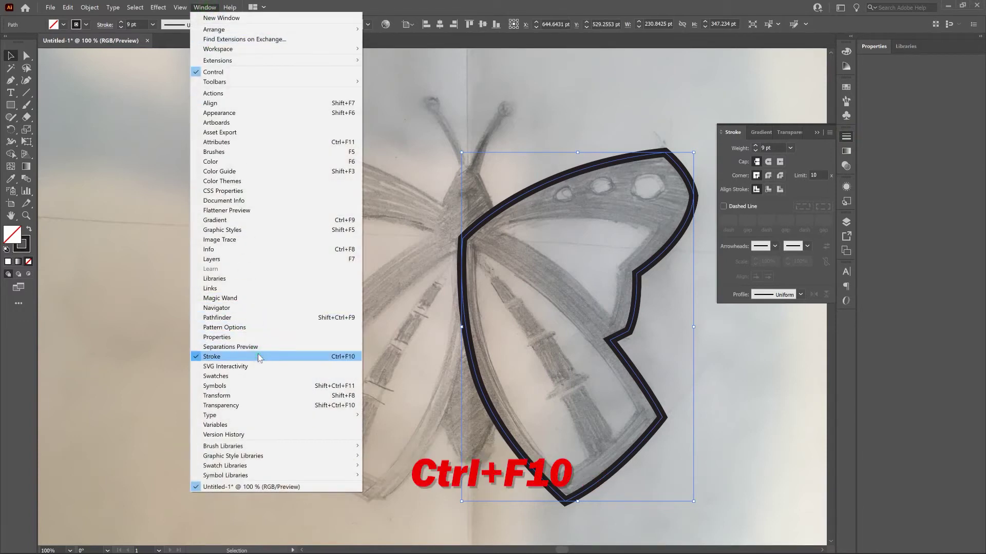
left_click(747, 12)
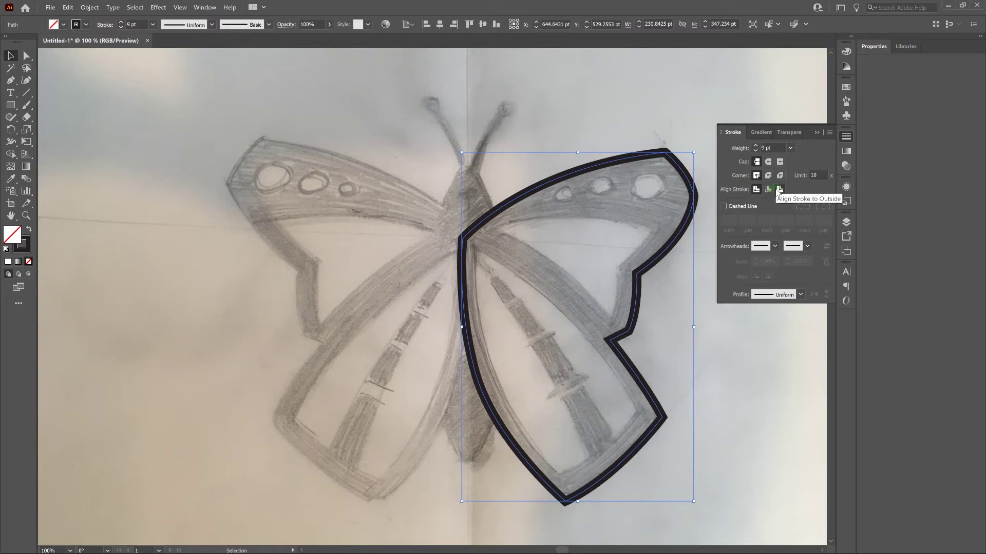
left_click(779, 190)
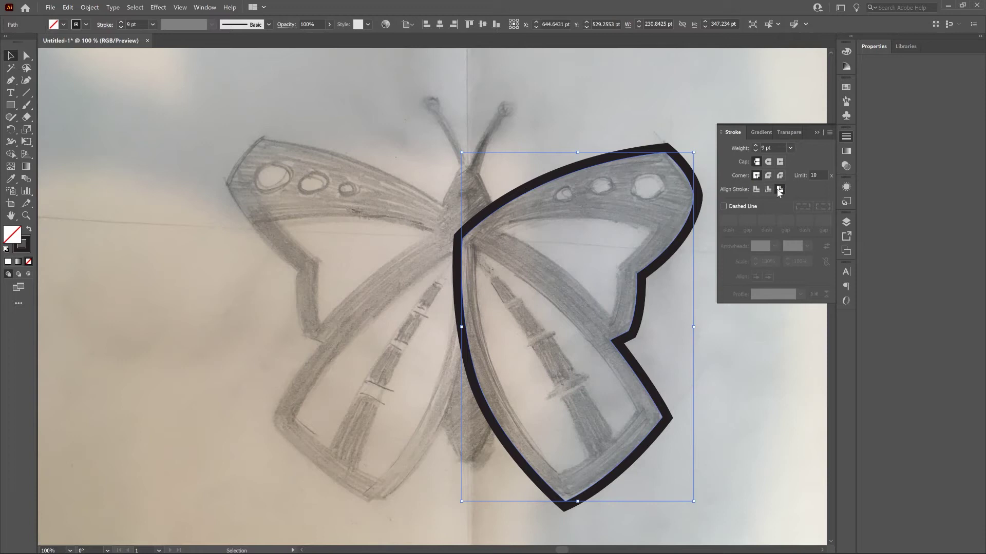
left_click(768, 190)
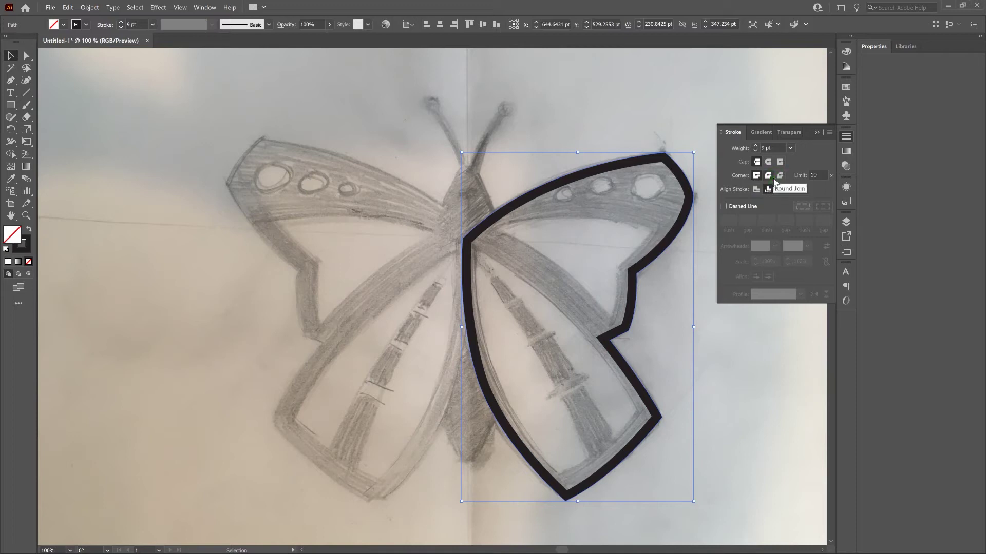
- Increase the wing stroke weight to 14 pt and deselect the outline
left_click(755, 146)
left_click(755, 145)
left_click(755, 146)
left_click(754, 146)
left_click(755, 145)
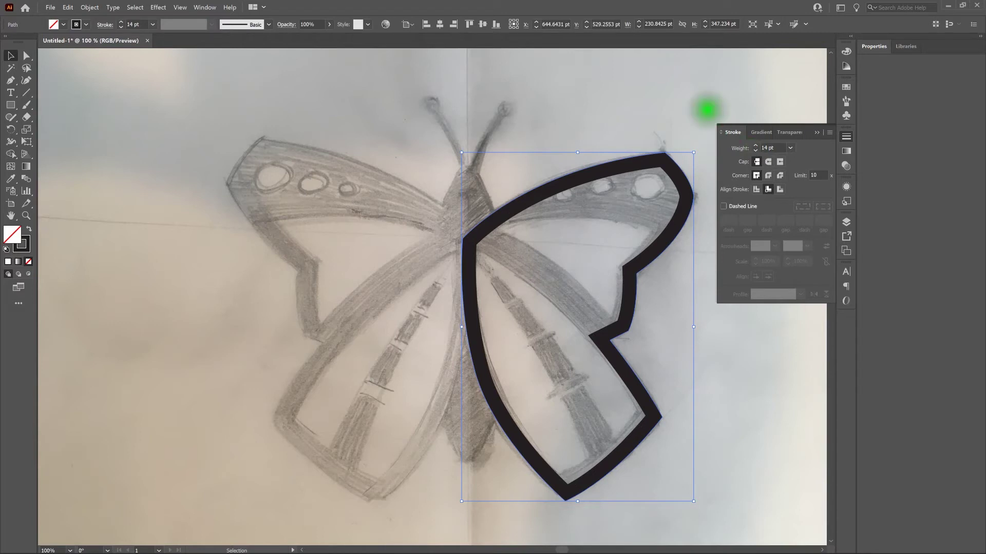
left_click(707, 108)
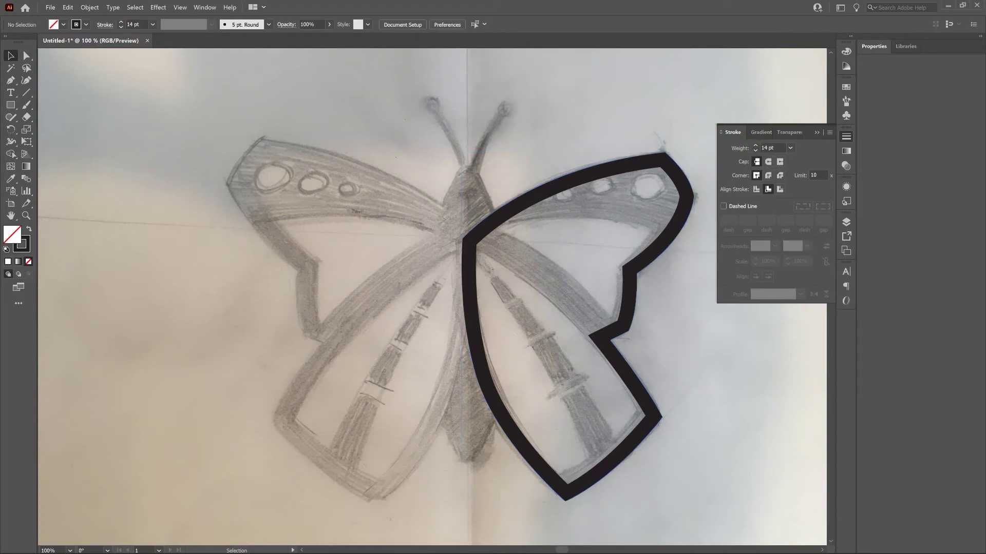
key("a")
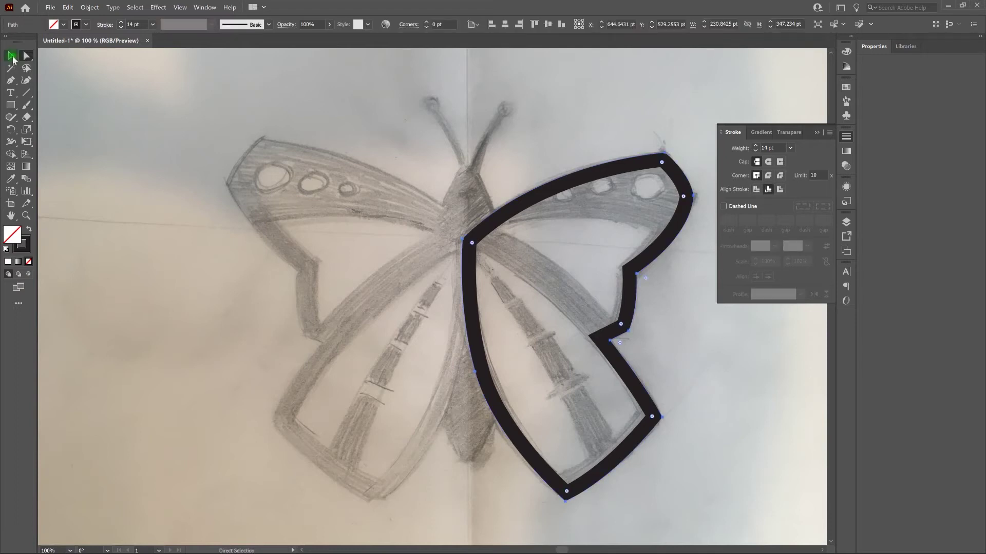
- Draw a straight dividing line from the wing's inner top corner to its side notch
key("p")
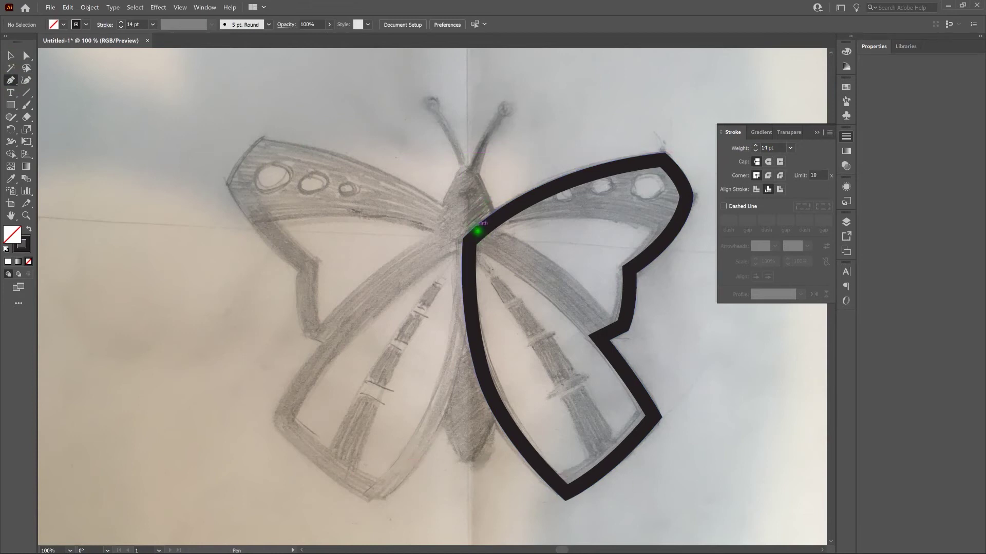
left_click(478, 236)
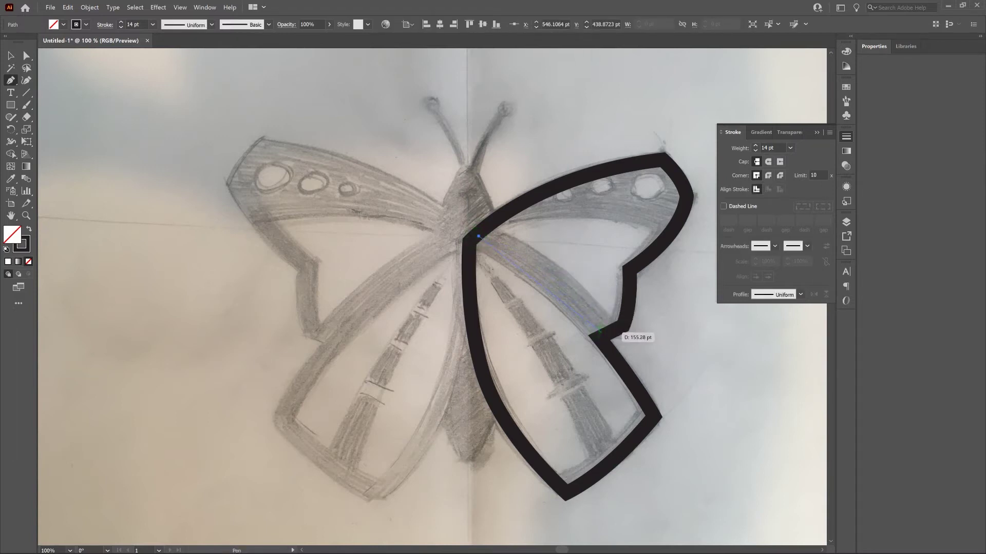
left_click(601, 333)
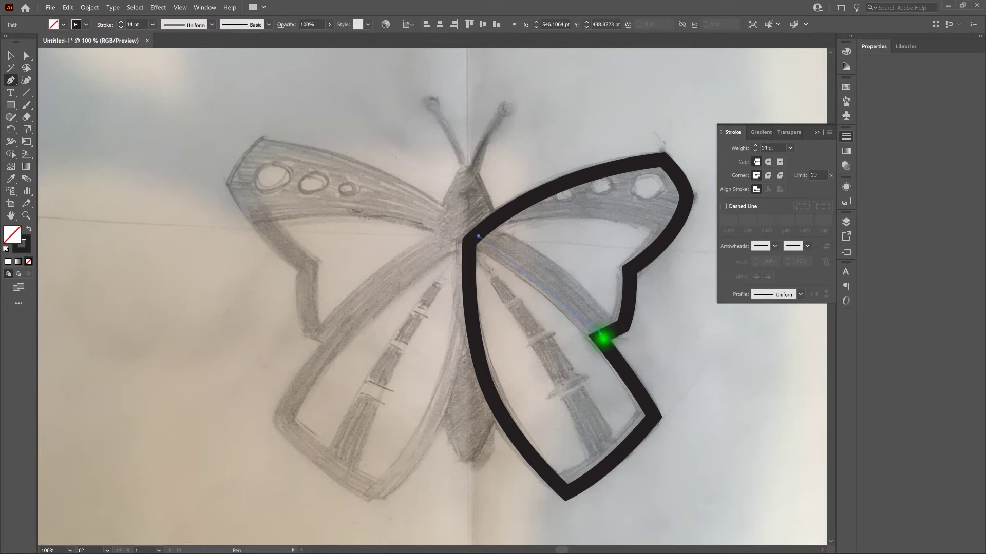
left_click(642, 385)
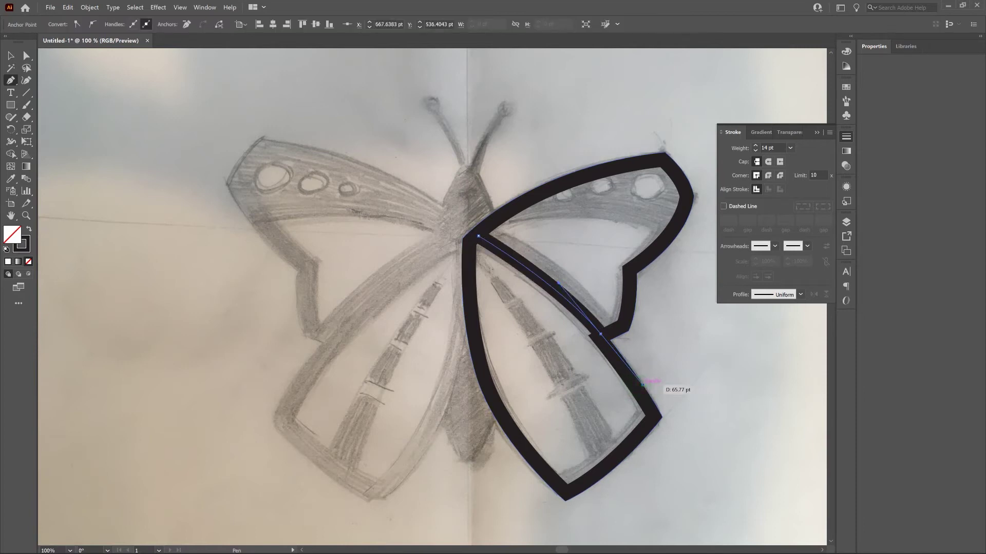
left_click(11, 56)
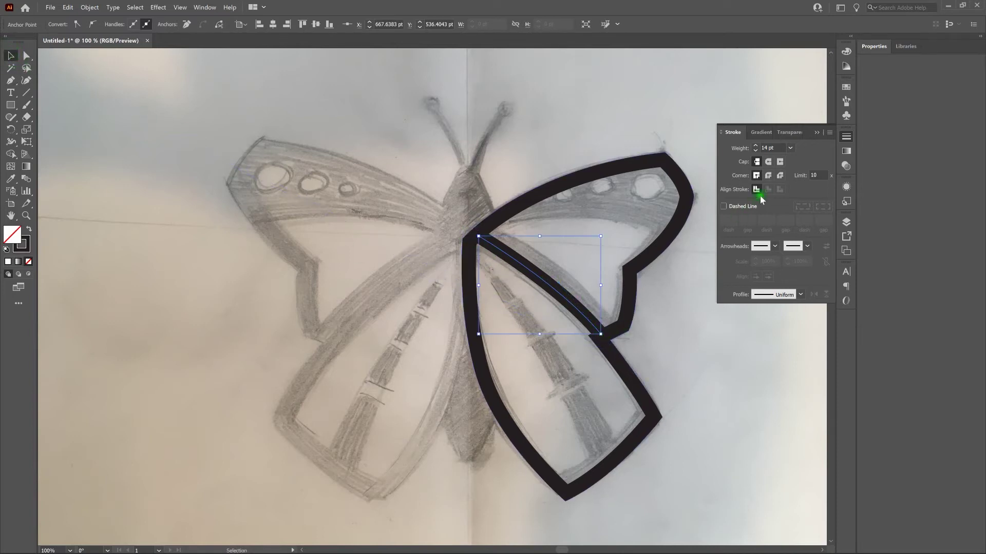
- Thicken the dividing line's stroke to 21 pt and deselect it
left_click(769, 190)
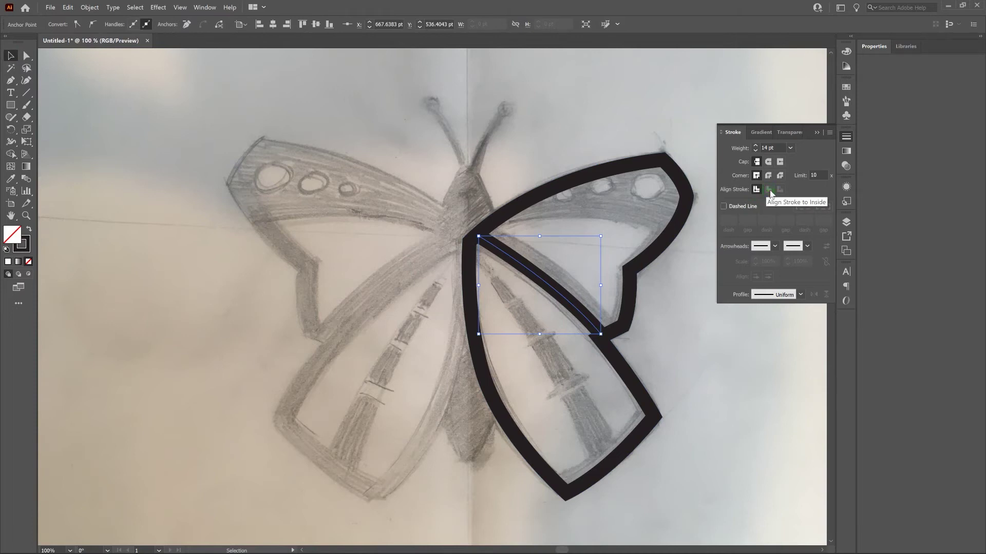
left_click(765, 201)
left_click(705, 265)
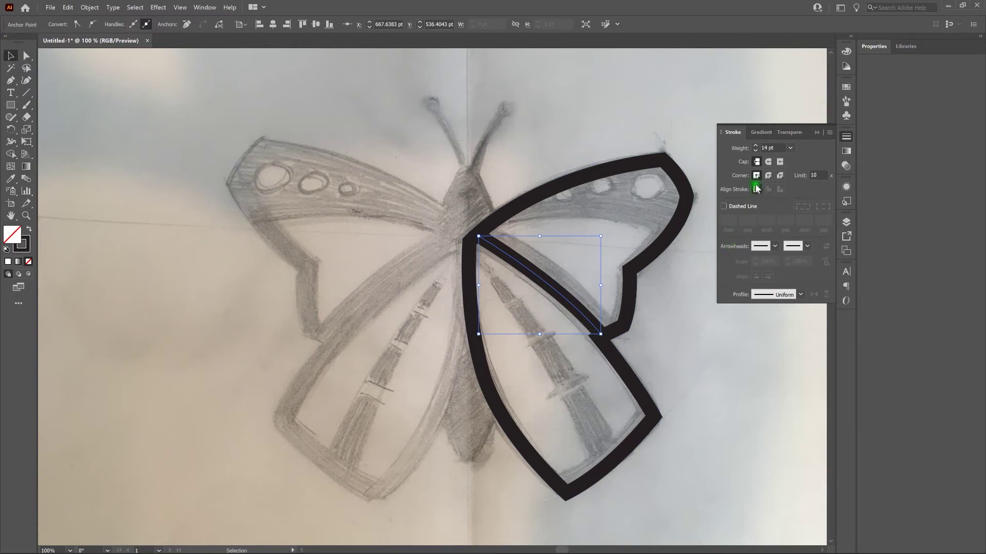
left_click(757, 147)
left_click(758, 148)
left_click(759, 148)
left_click(758, 148)
left_click(759, 148)
left_click(758, 148)
left_click(759, 147)
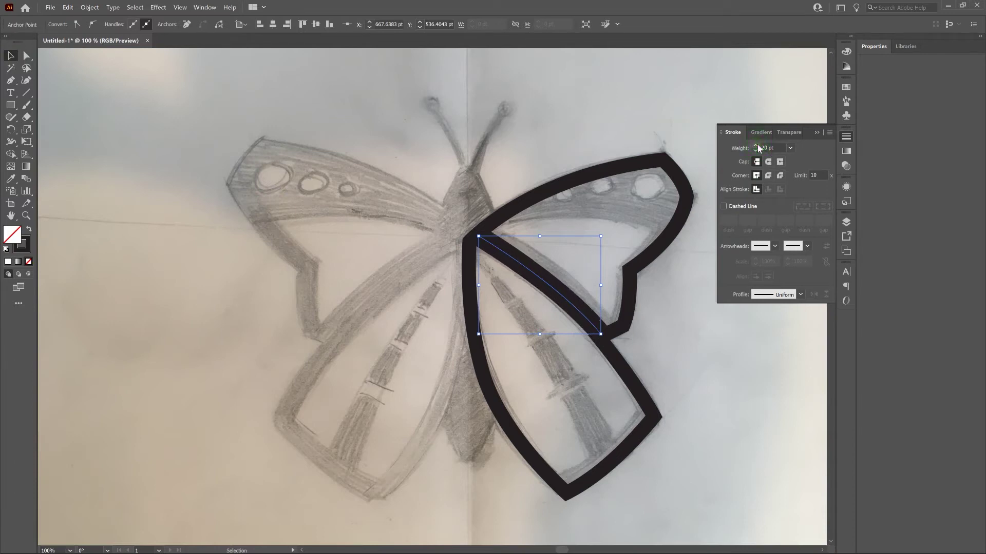
left_click(758, 147)
left_click(710, 188)
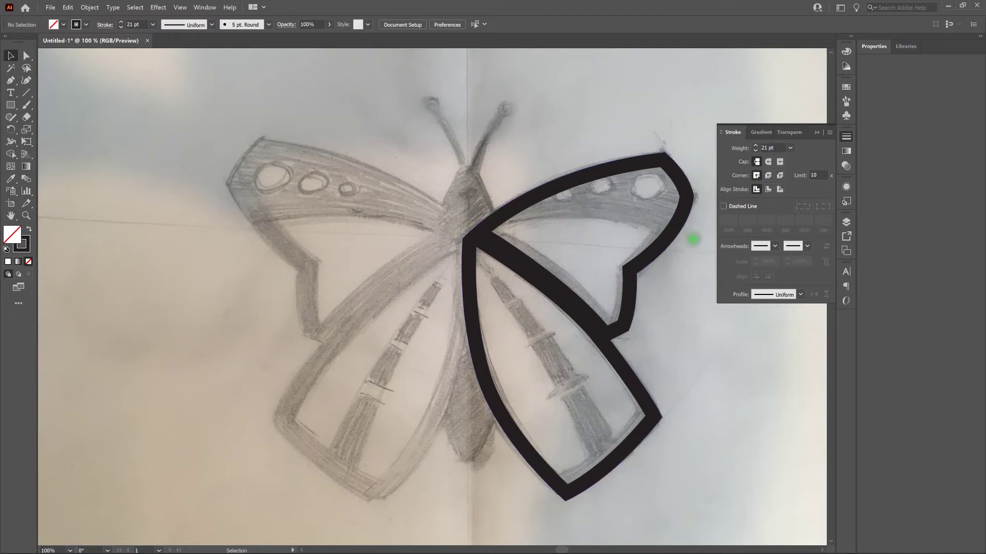
left_click(10, 81)
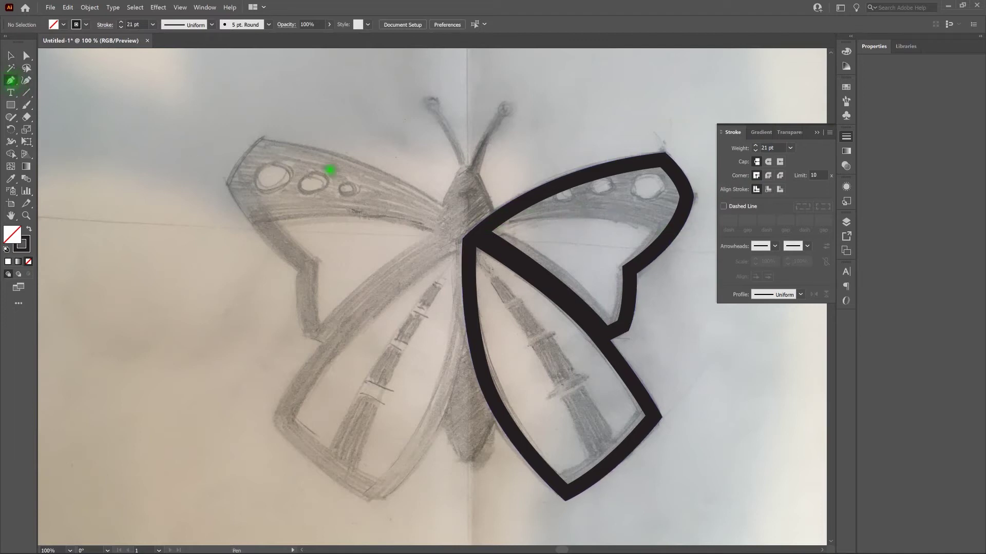
- Draw a curved 12 pt band from the wing's inner corner across to its outer edge
left_click(495, 220)
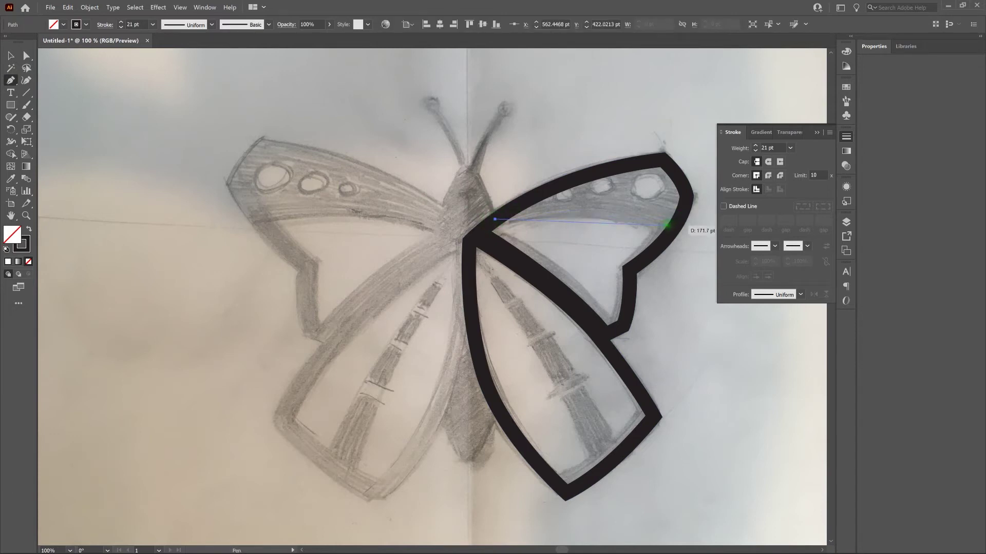
mouse_move(671, 229)
left_mouse_down()
mouse_move(779, 270)
mouse_move(765, 255)
mouse_move(757, 265)
left_mouse_up()
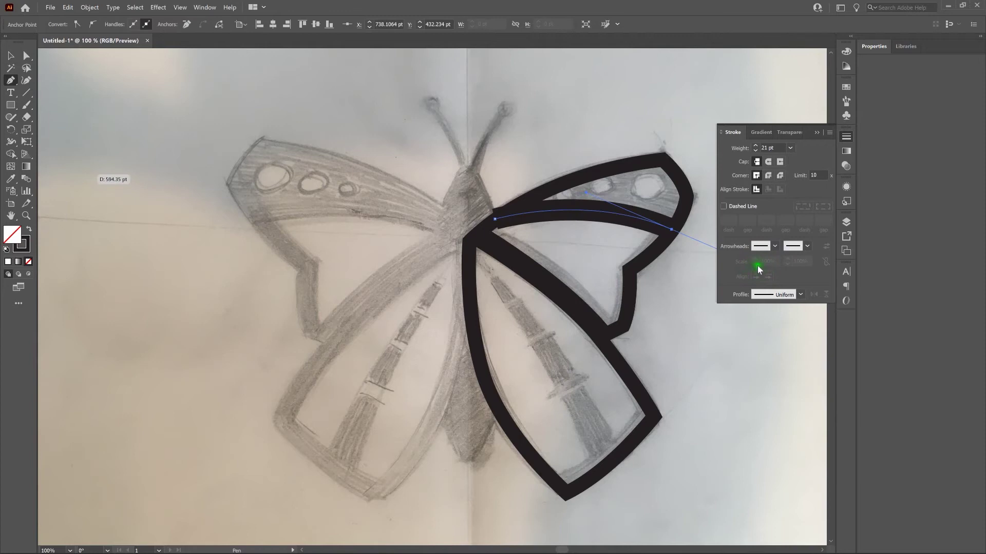
left_click(757, 150)
left_click(756, 150)
left_click(757, 151)
left_click(757, 151)
left_click(757, 151)
left_click(757, 150)
left_click(757, 151)
left_click(757, 150)
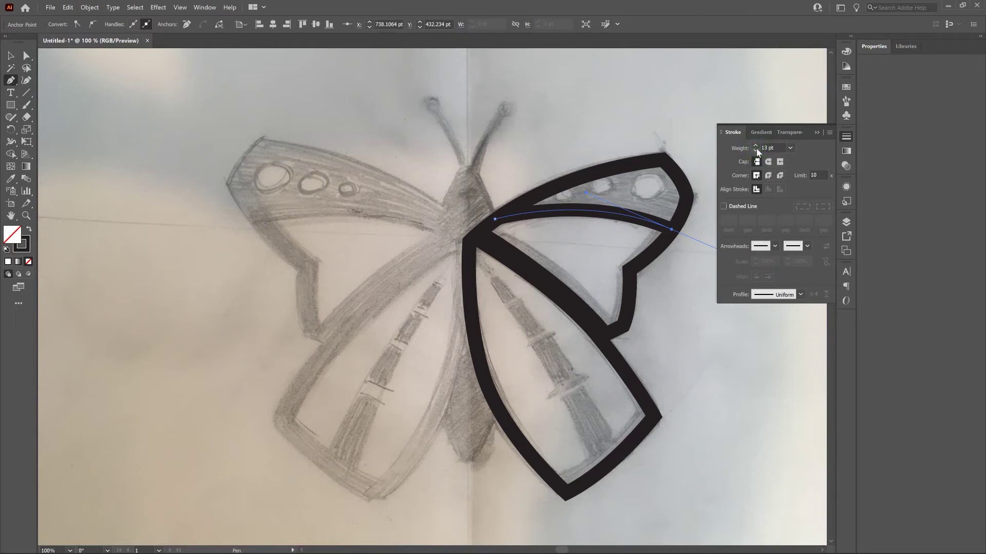
left_click(755, 150)
left_click(725, 249)
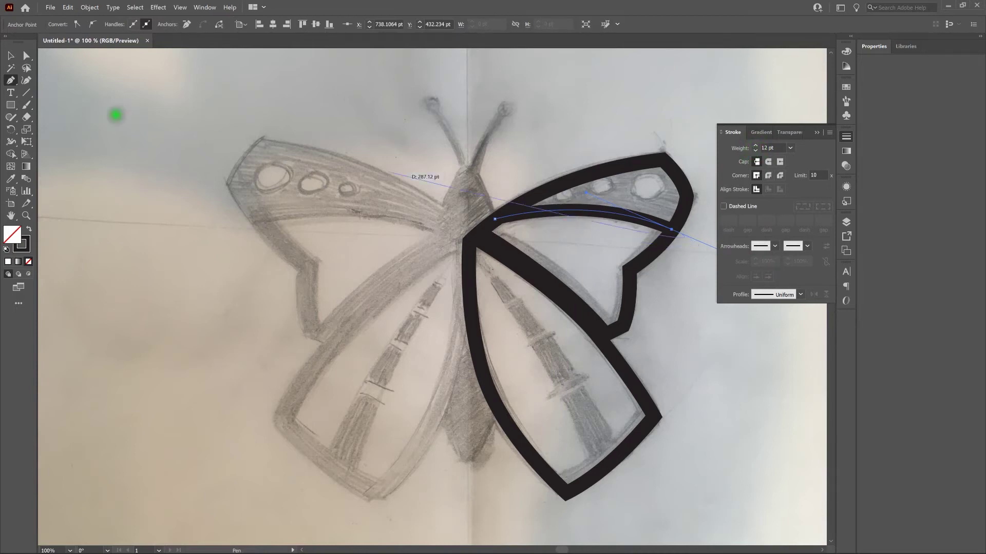
- Drag the band's left anchor point down onto the wing's inner corner, then deselect
key("v")
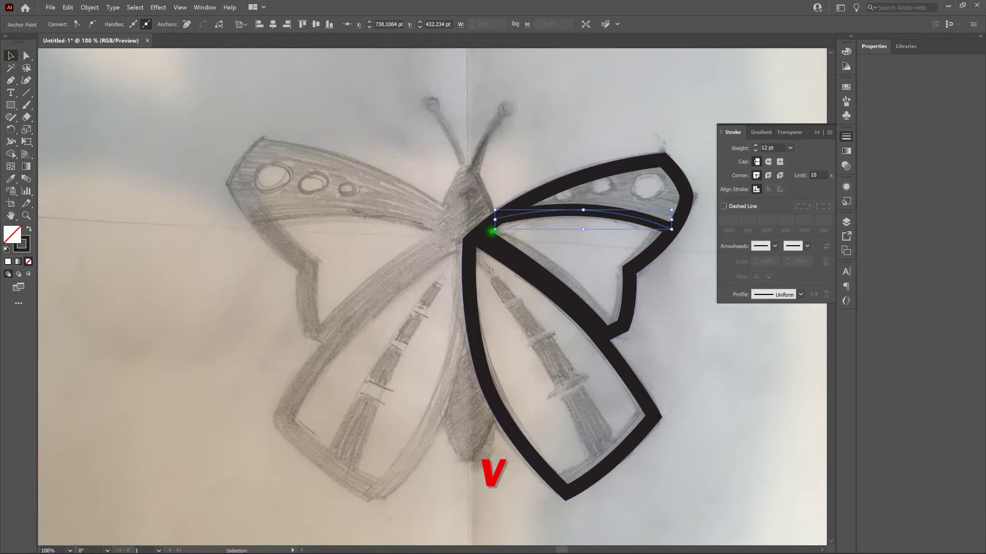
key("ctrl+plus")
key("ctrl+plus")
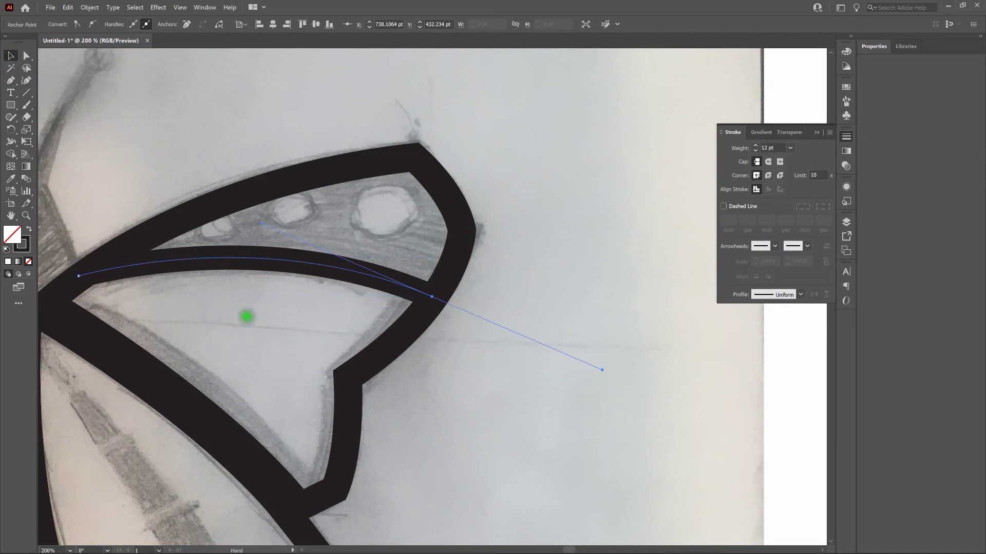
left_click_drag(236, 314, 449, 334)
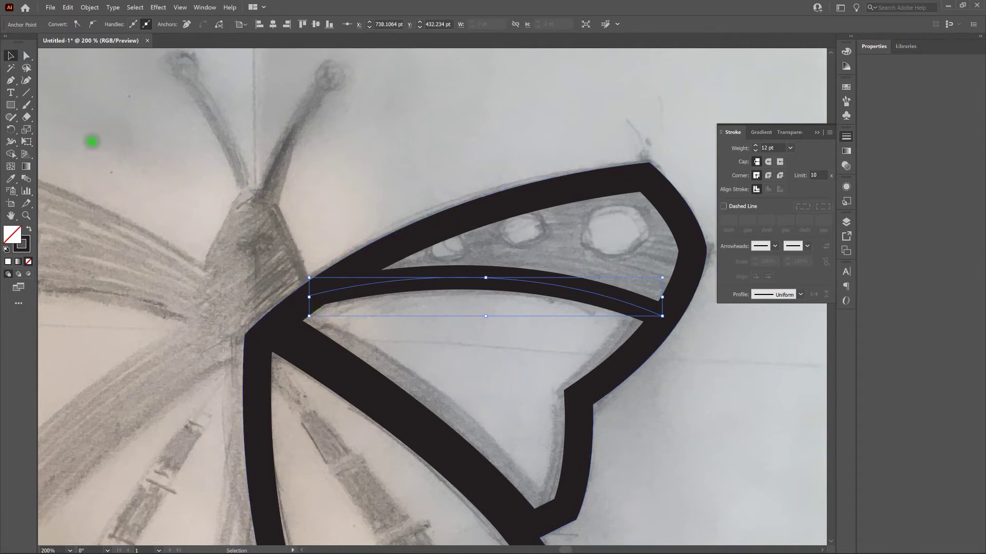
left_click(27, 56)
key("a")
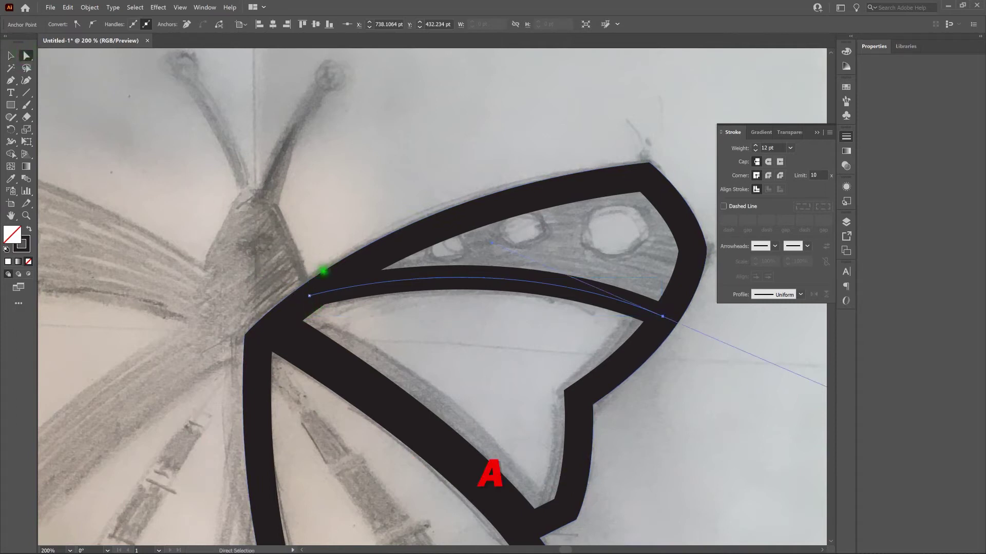
key("a")
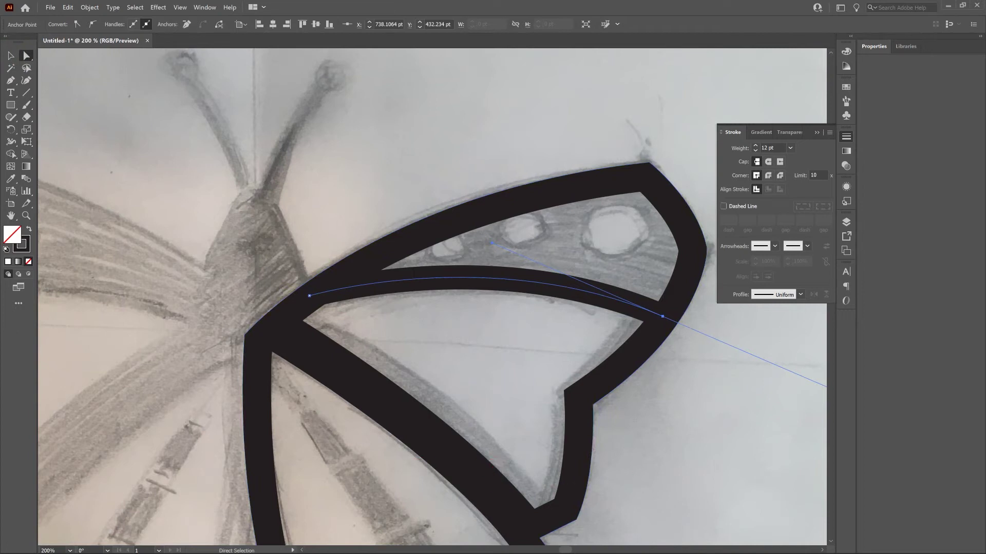
left_click(345, 211)
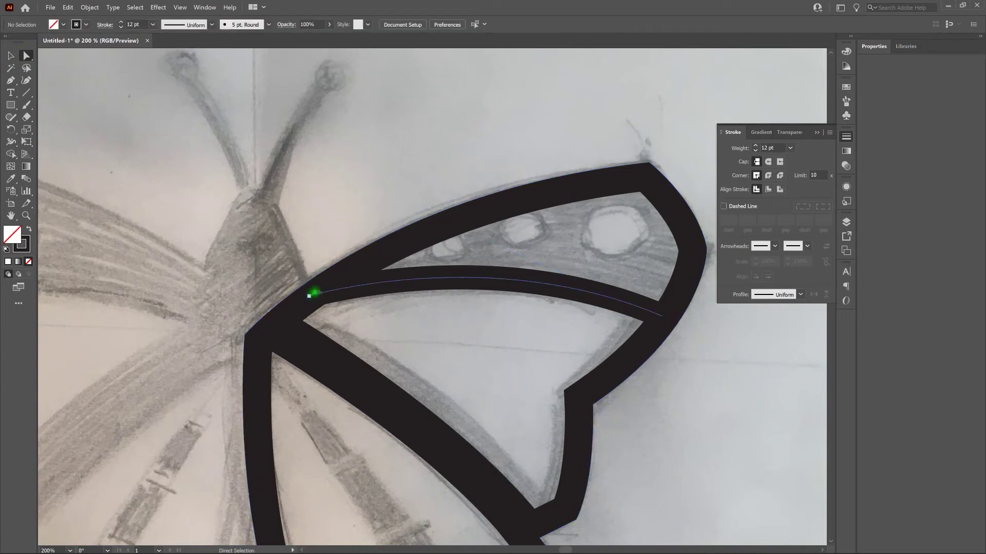
left_click_drag(309, 296, 292, 311)
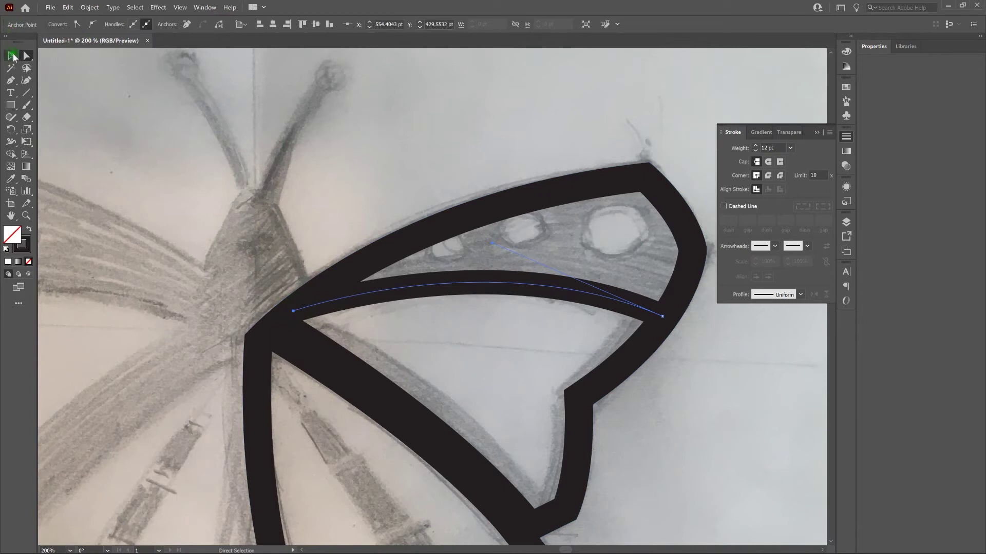
left_click(13, 55)
key("v")
left_click(387, 136)
key("a")
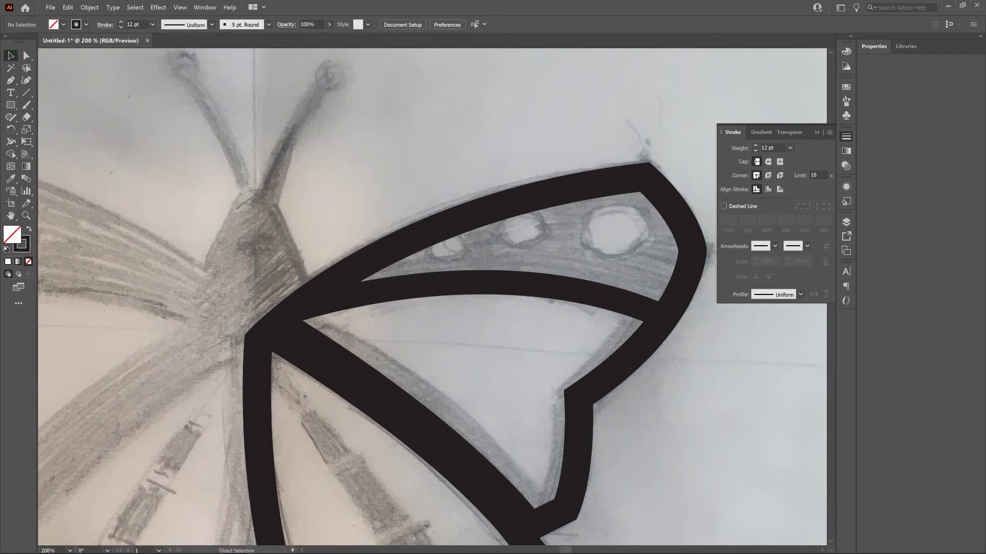
key("ctrl+0")
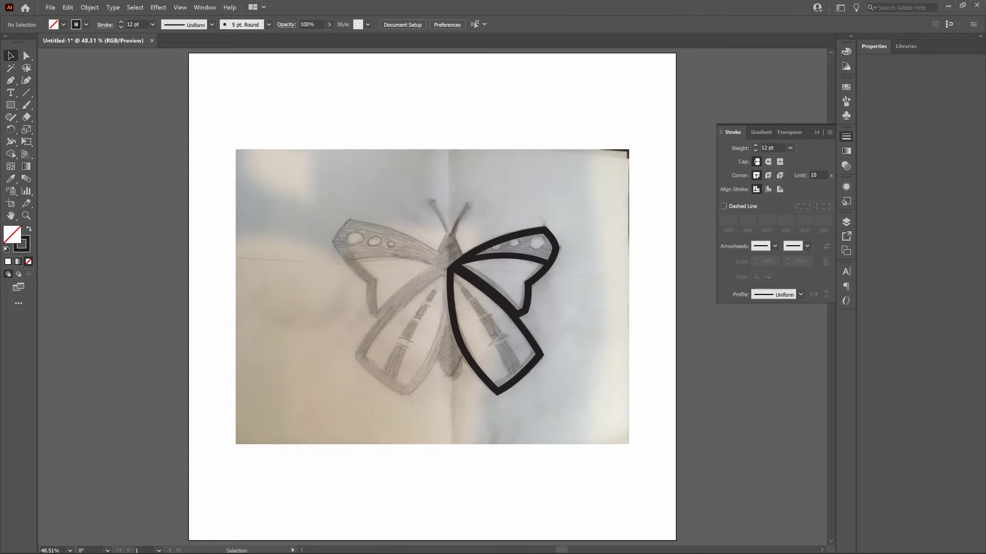
- Switch to the Pen tool to begin the next path
left_click(11, 80)
- Draw a curved stroke from the lower wing tip up toward the body, then select it
left_click(519, 375)
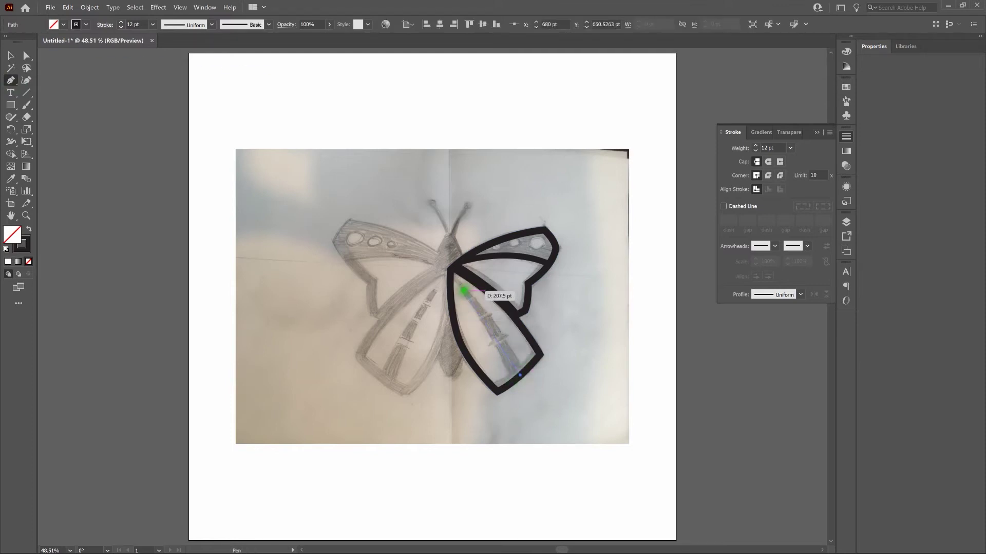
left_click_drag(464, 291, 426, 252)
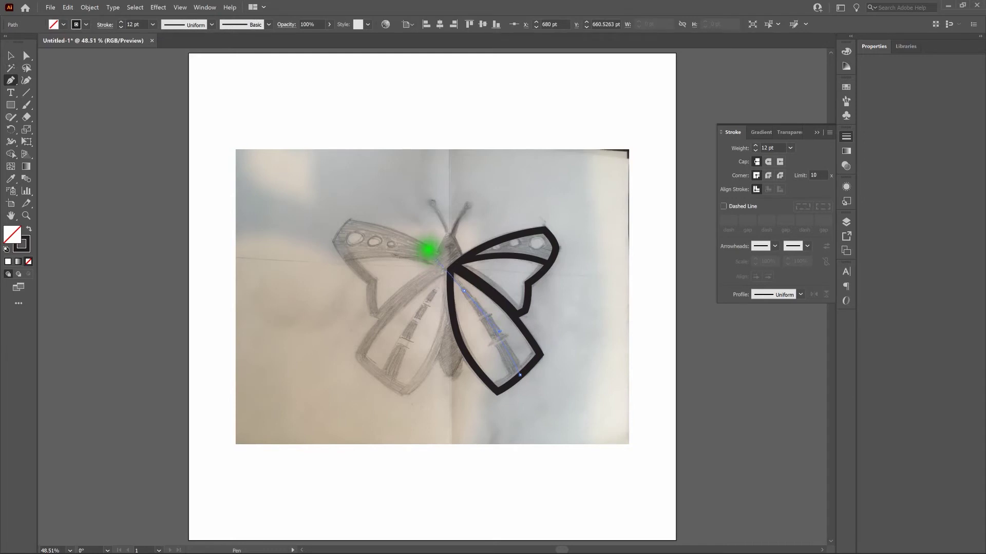
left_click_drag(427, 250, 428, 250)
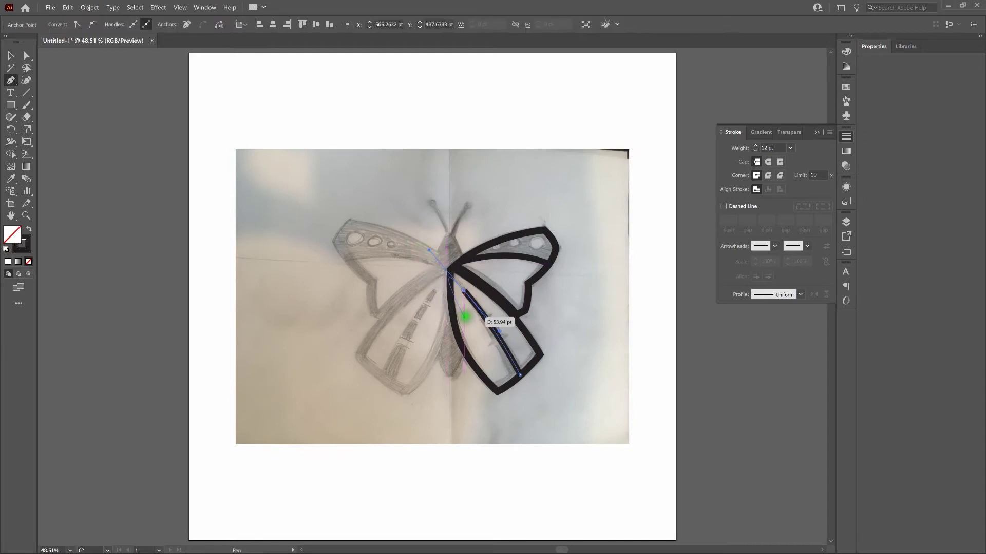
key("ctrl+plus")
key("ctrl+plus")
key("ctrl+plus")
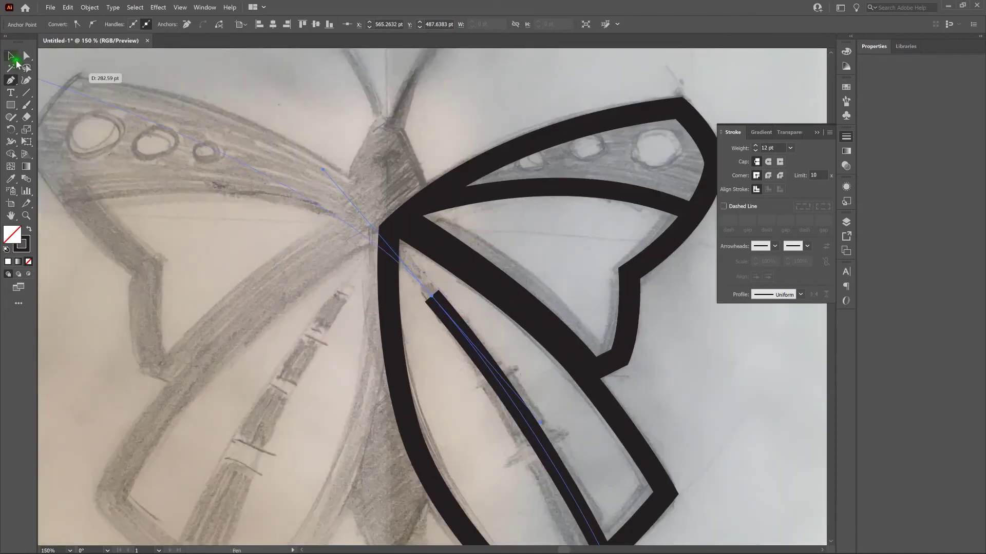
key("v")
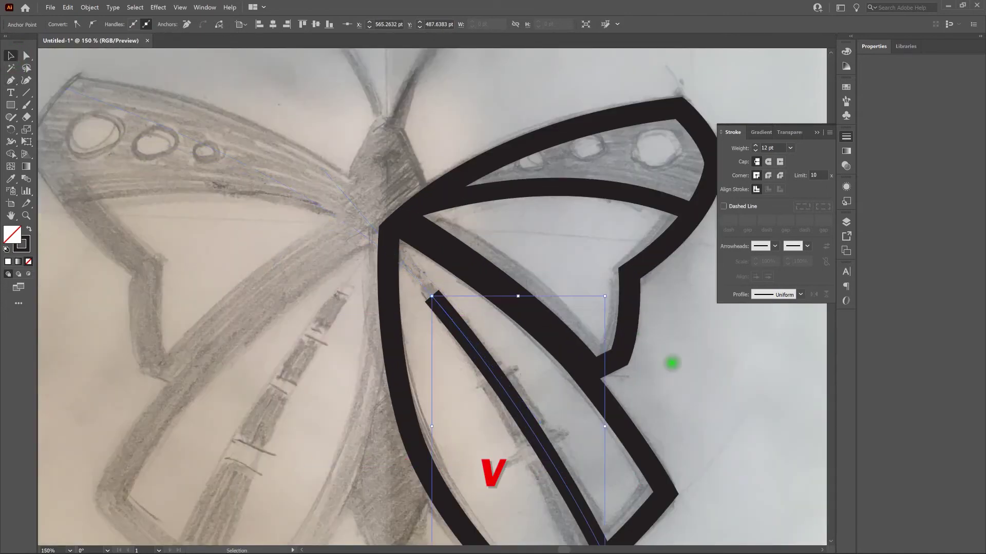
left_click(672, 363)
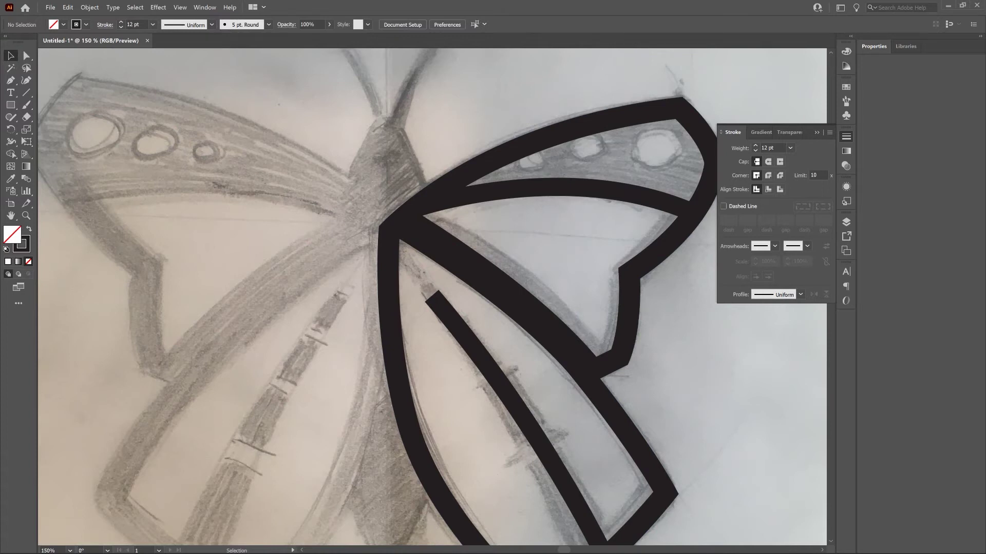
left_click(503, 387)
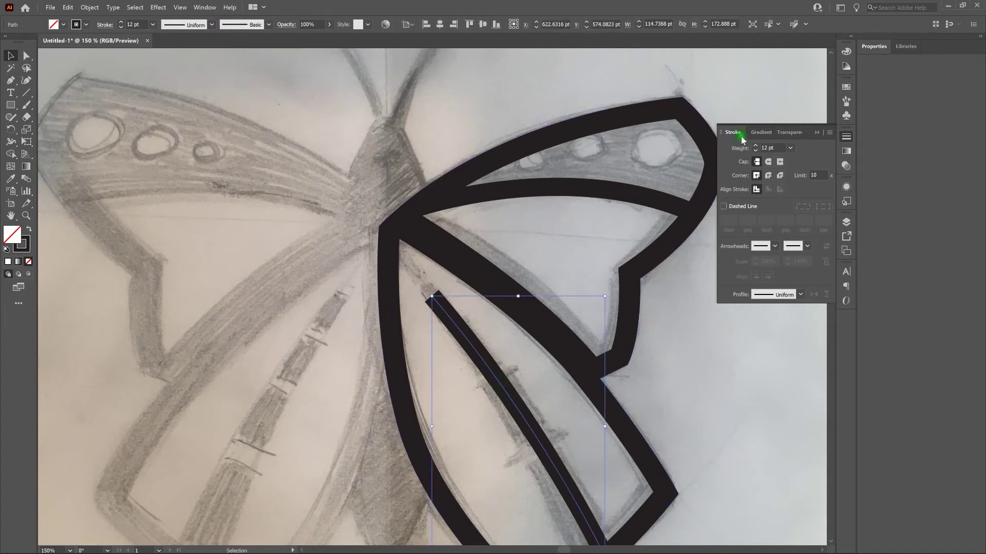
left_click(801, 295)
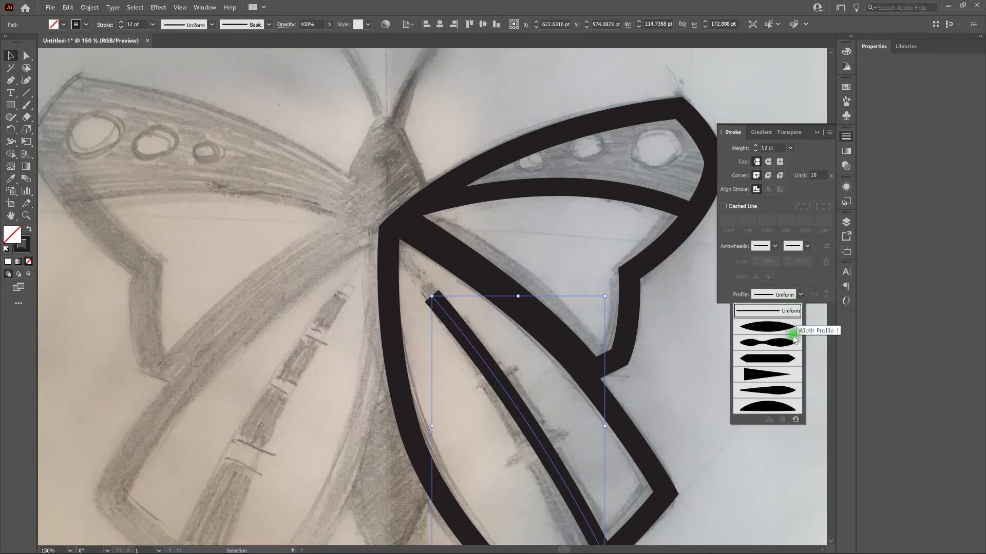
- Apply Width Profile 4 to the lower-wing stripe and raise its stroke weight to 42 pt
left_click(780, 378)
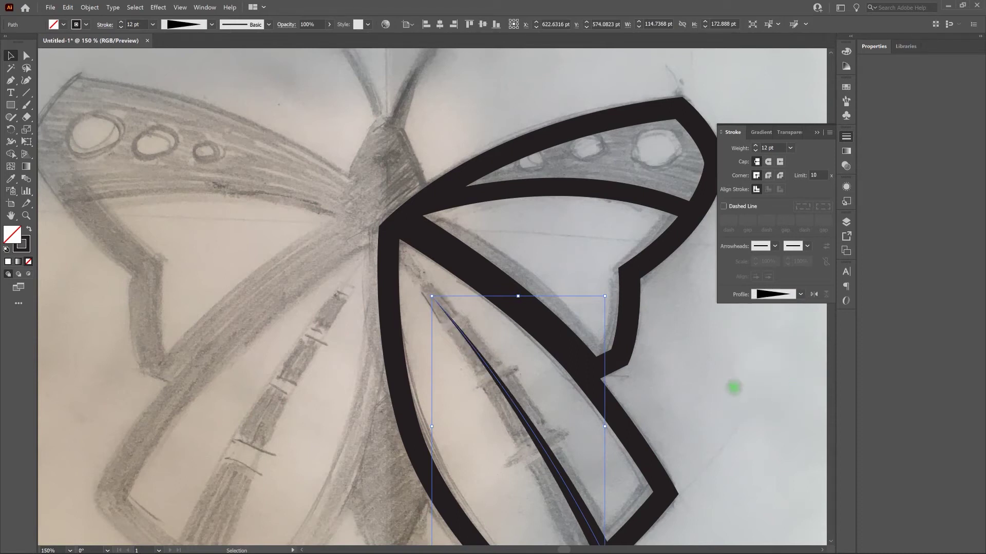
scroll(732, 390, "down", 2)
scroll(730, 388, "down", 2)
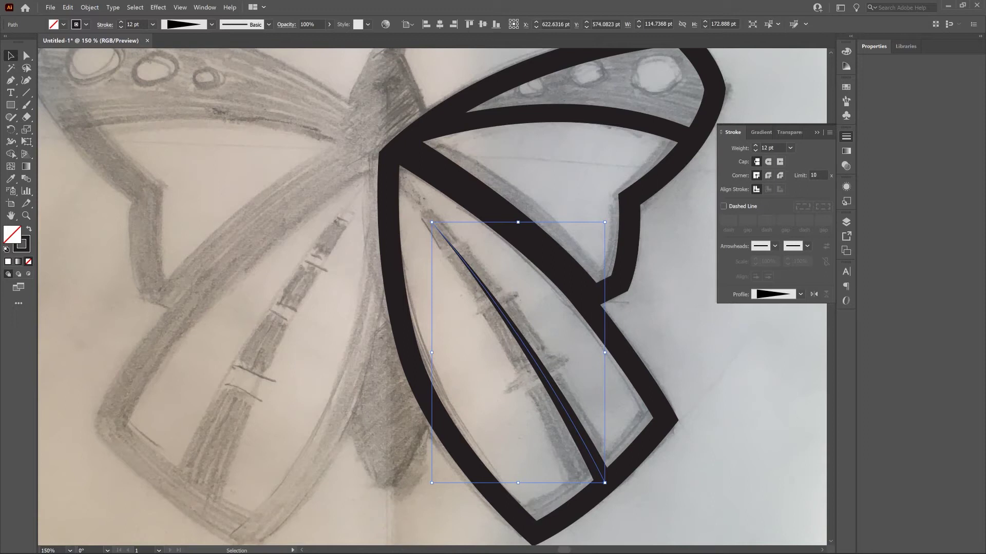
left_click(756, 149)
left_click_drag(757, 149, 756, 149)
left_click(756, 149)
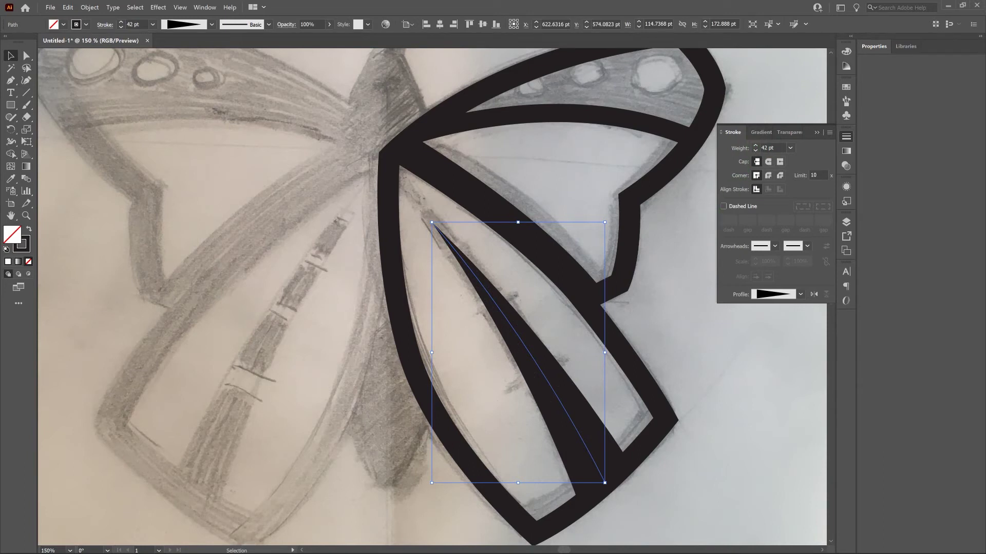
left_click(704, 231)
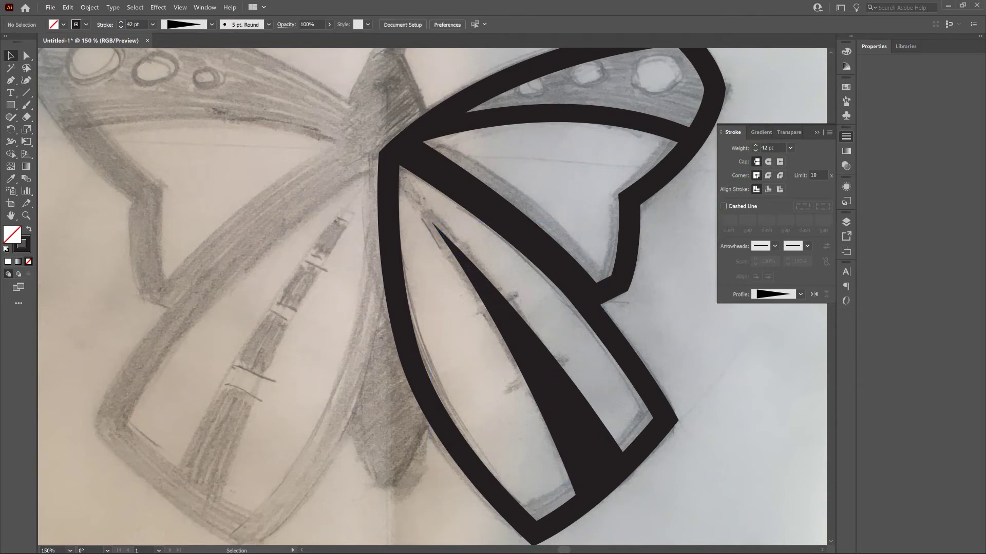
key("a")
key("ctrl+0")
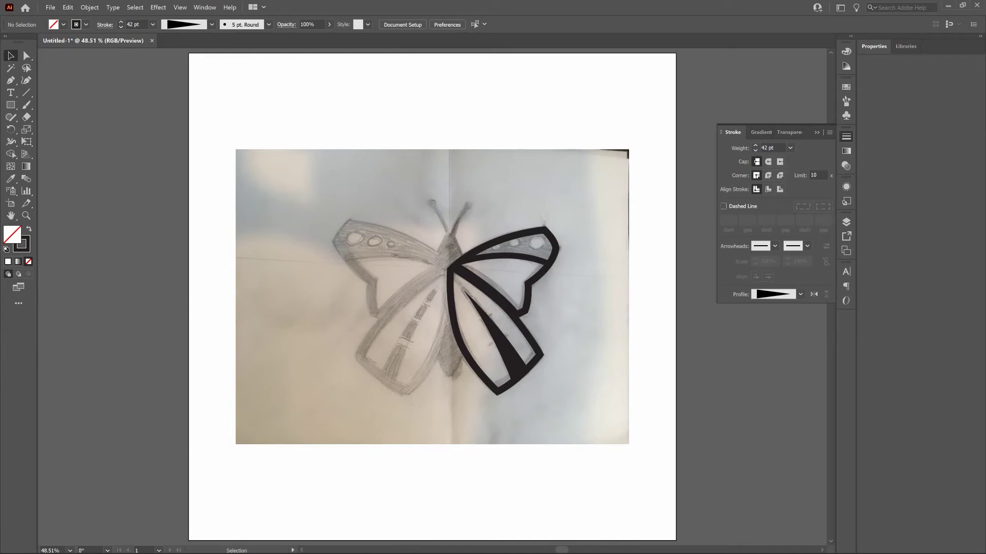
- Zoom in and trace the right antenna with a Pen curve from the head to its tip
key("a")
key("ctrl+plus")
key("ctrl+plus")
key("ctrl+plus")
key("ctrl+plus")
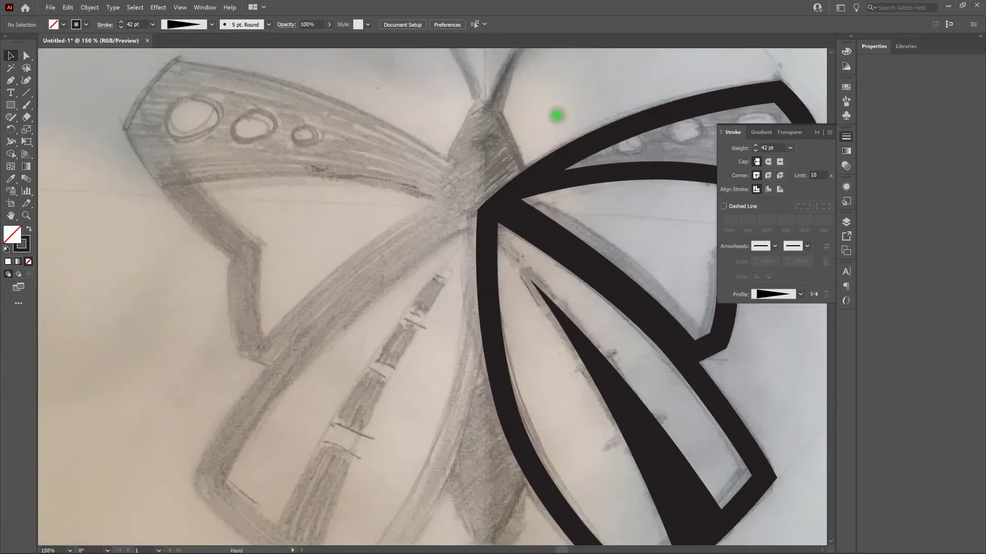
left_click_drag(561, 114, 510, 288)
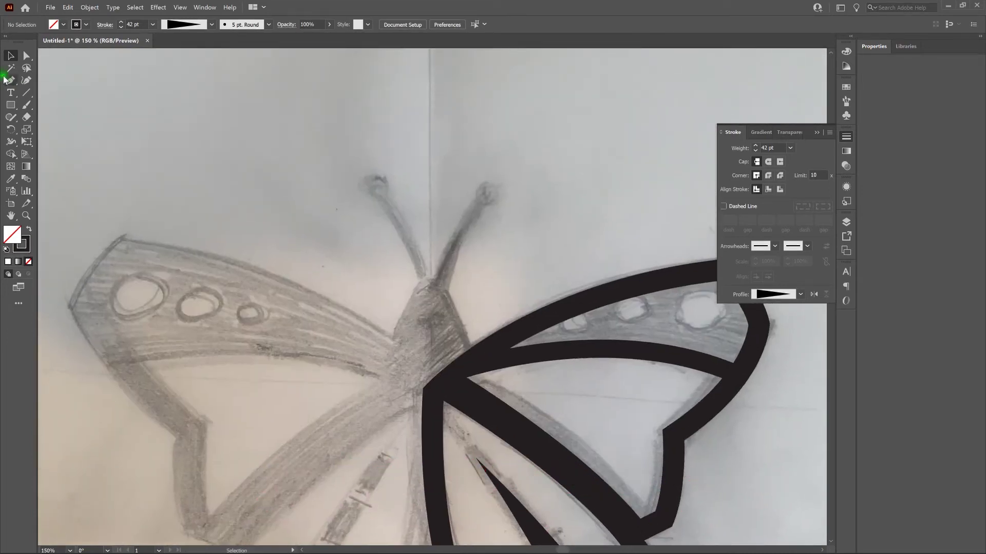
key("p")
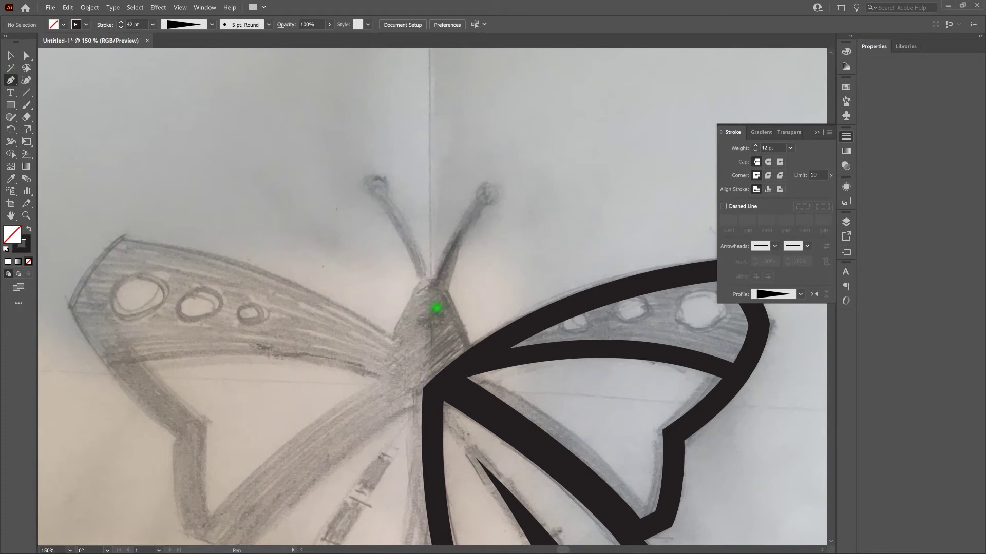
left_click(437, 307)
left_click(485, 193)
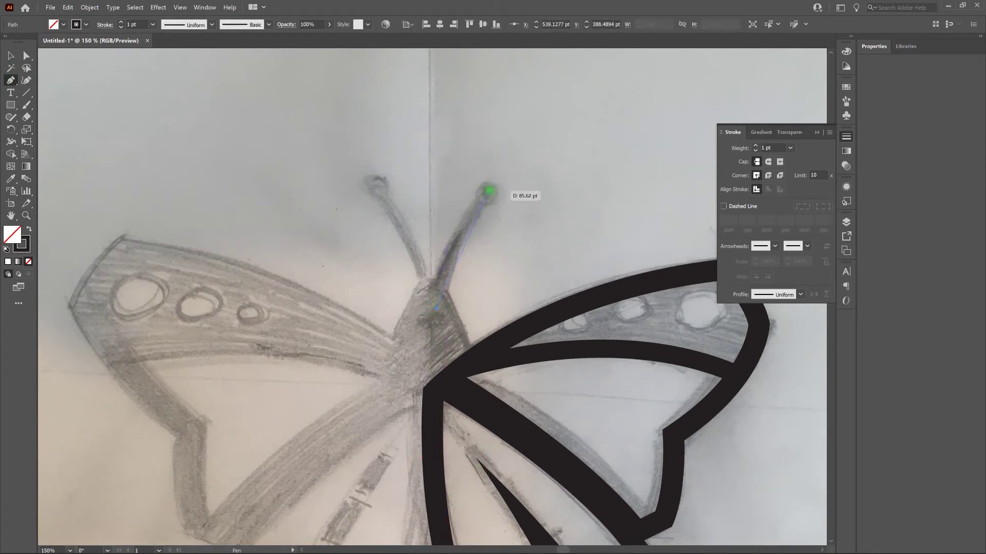
left_click_drag(487, 192, 551, 106)
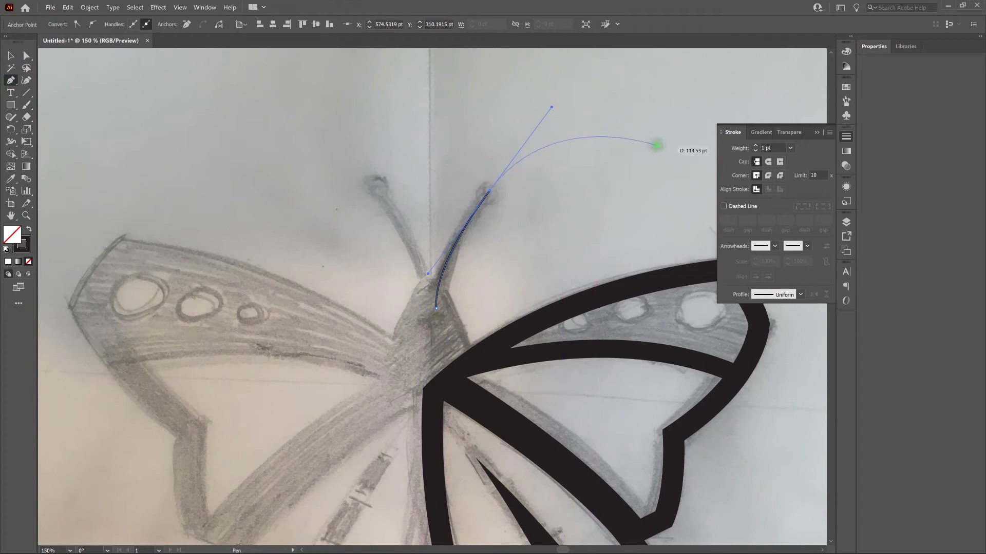
key("v")
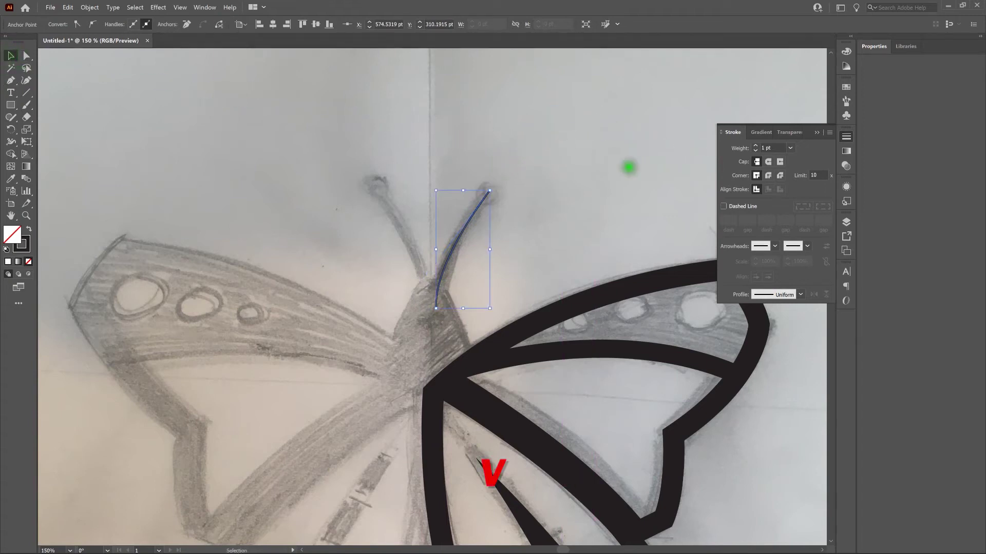
- Give the right antenna a 9 pt stroke with a Round Cap
left_click(755, 146)
left_click(755, 146)
left_click(755, 145)
left_click(756, 146)
left_click(756, 146)
left_click(756, 146)
left_click(755, 145)
left_click(756, 146)
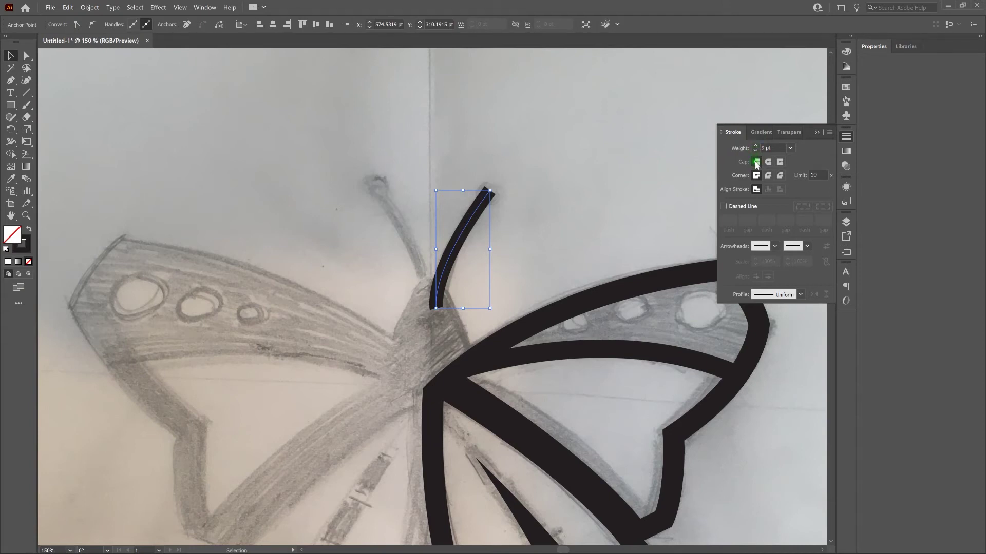
left_click(768, 162)
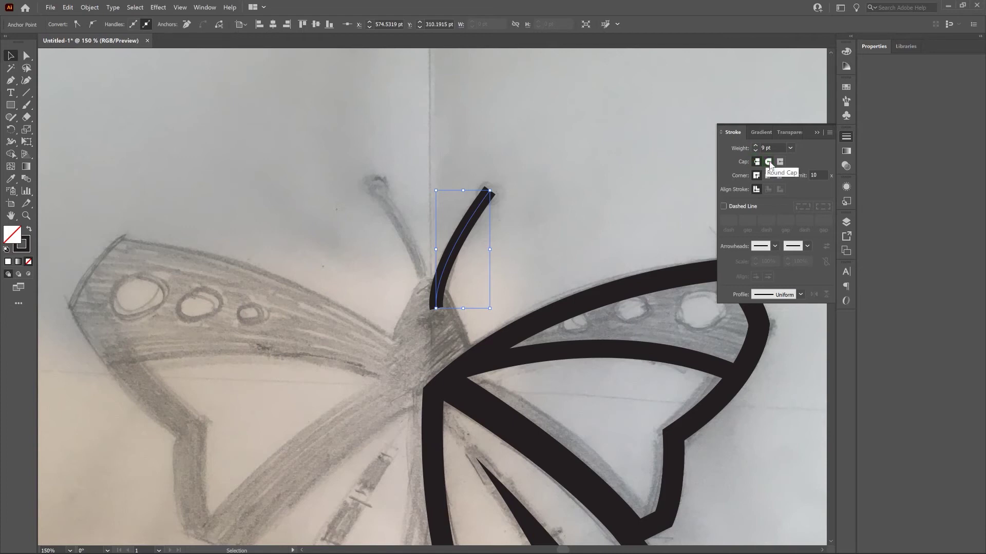
left_click(768, 162)
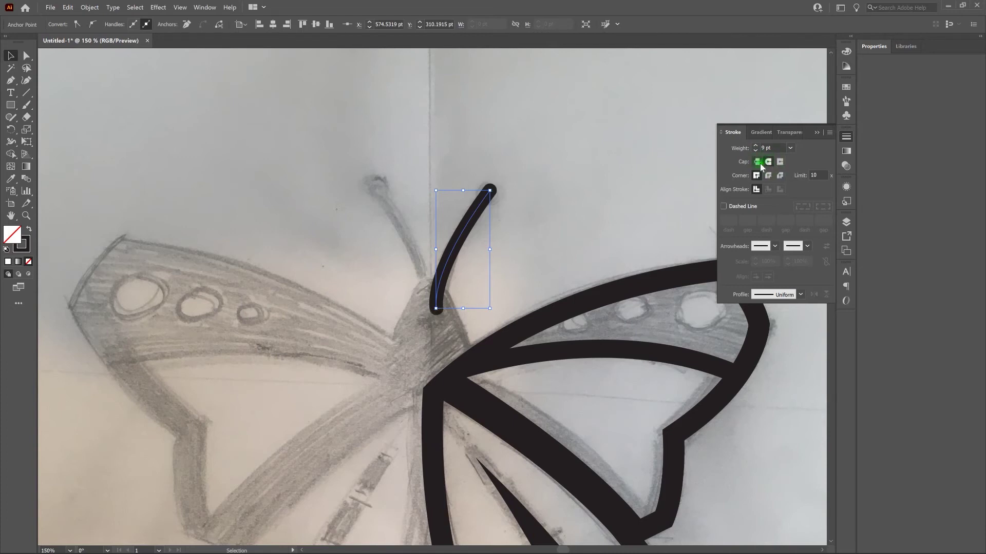
left_click(680, 160)
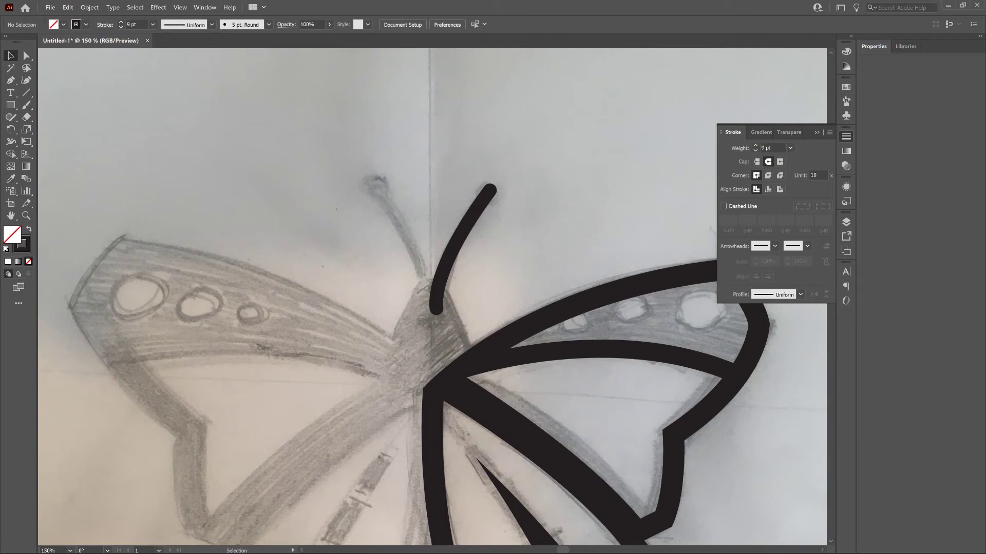
key("a")
key("ctrl+0")
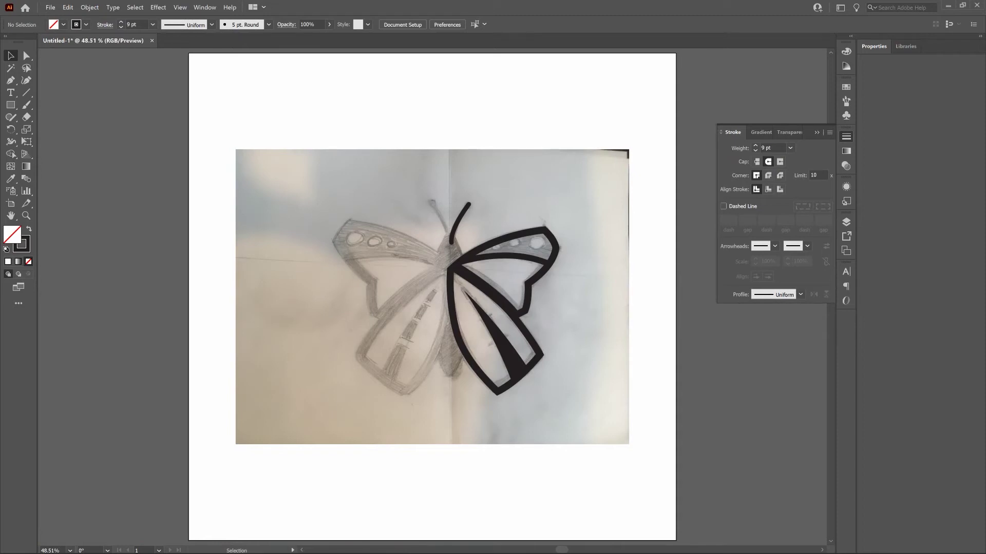
- Select the wing and antenna strokes, apply Expand Appearance, then Expand with Fill and Stroke
left_click_drag(409, 165, 599, 410)
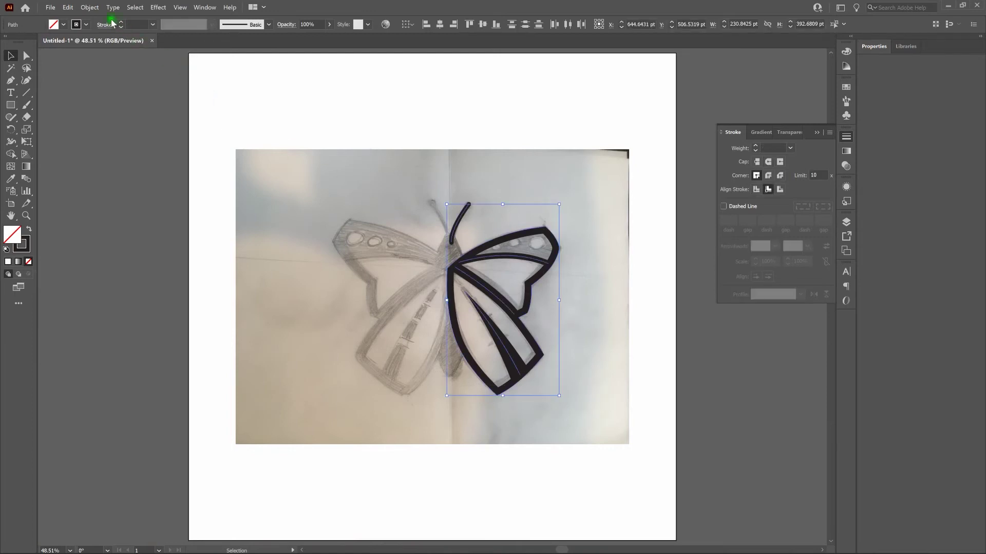
left_click(89, 8)
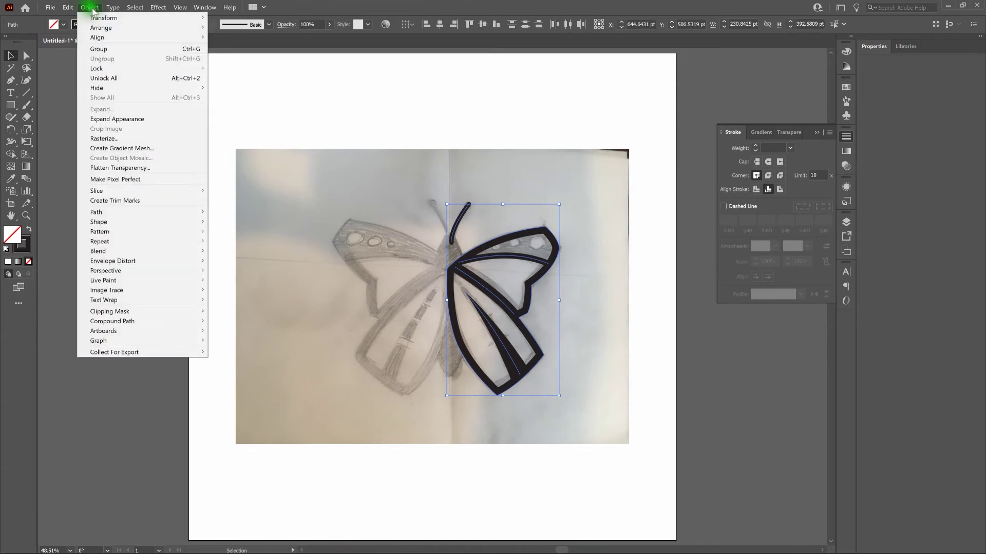
left_click(110, 118)
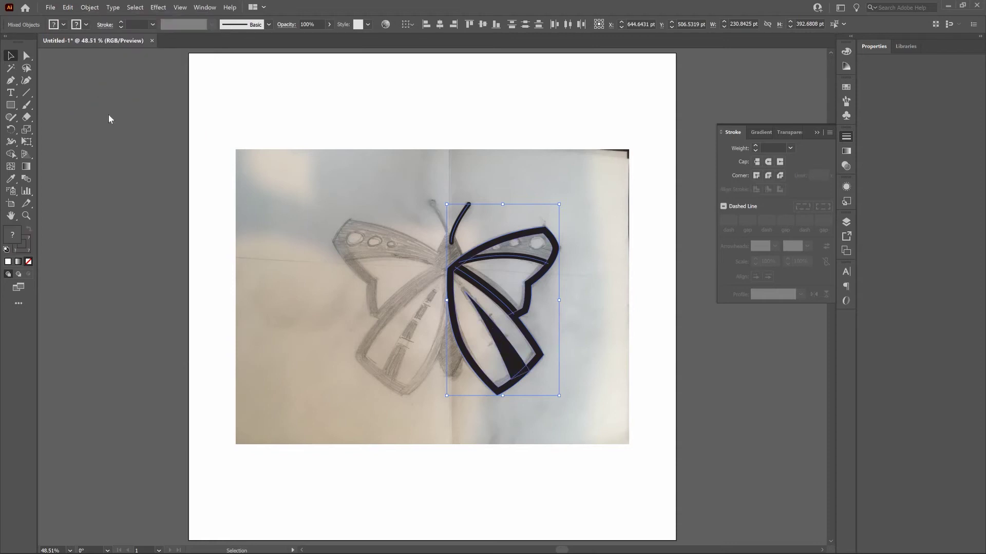
left_click(90, 7)
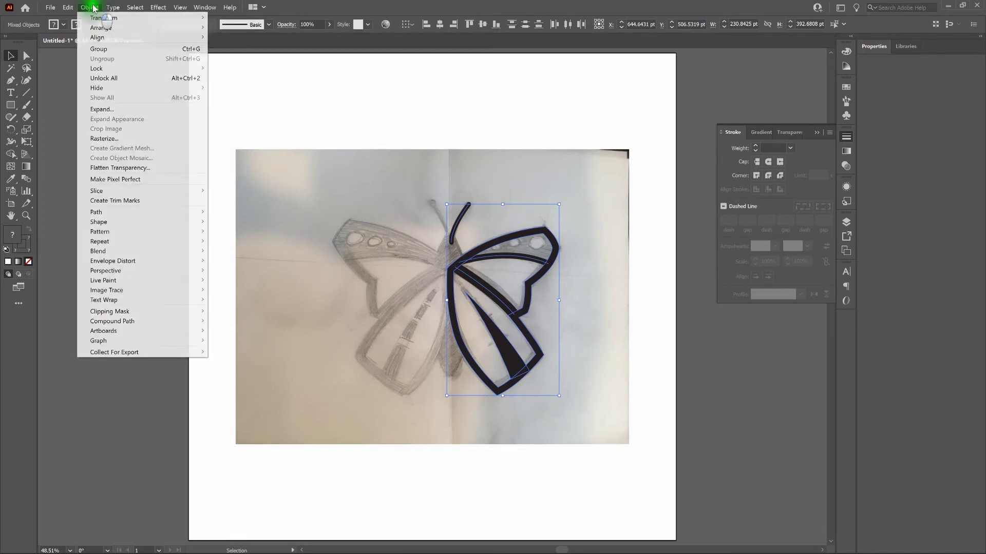
left_click(107, 109)
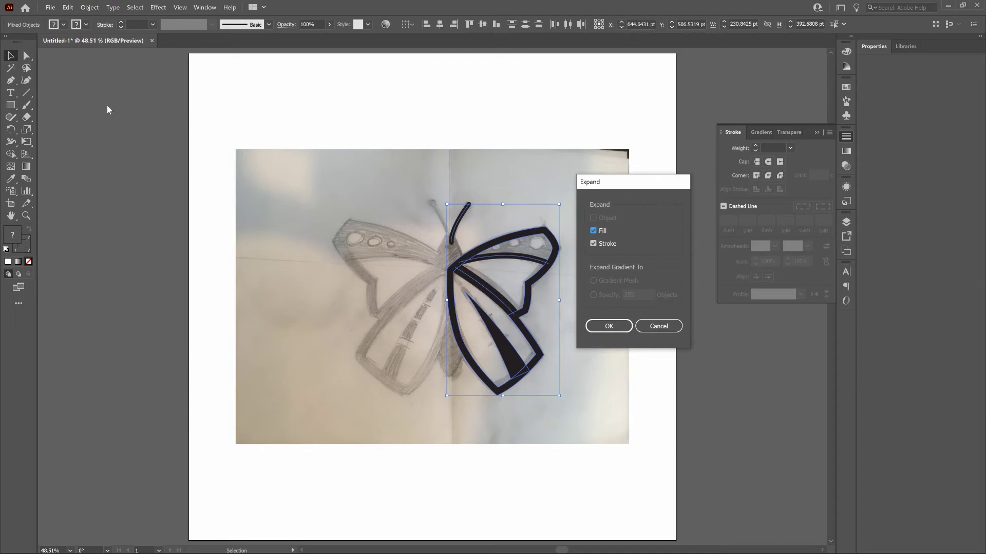
left_click(609, 327)
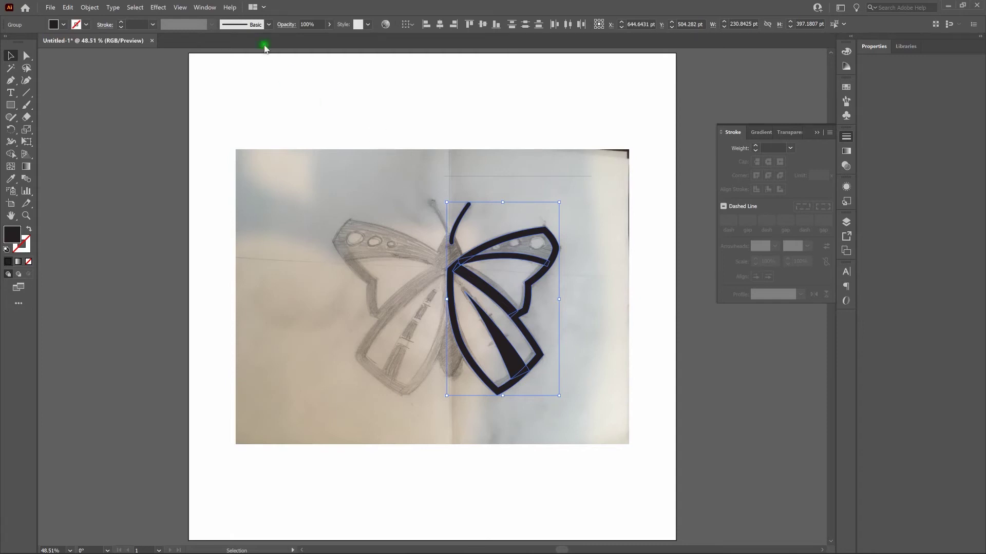
- Show the Pathfinder panel and Unite the selected right-half pieces
left_click(204, 7)
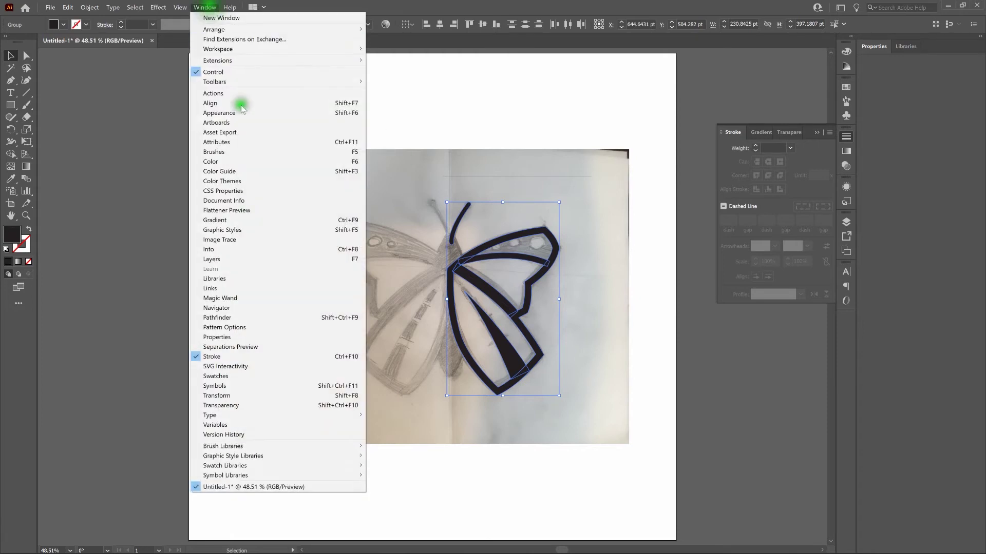
left_click(303, 315)
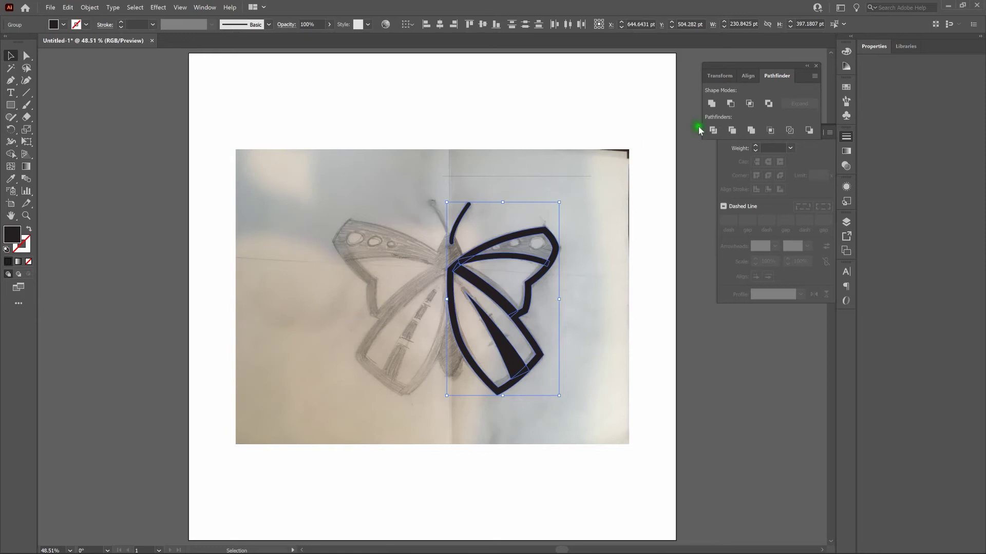
left_click(712, 104)
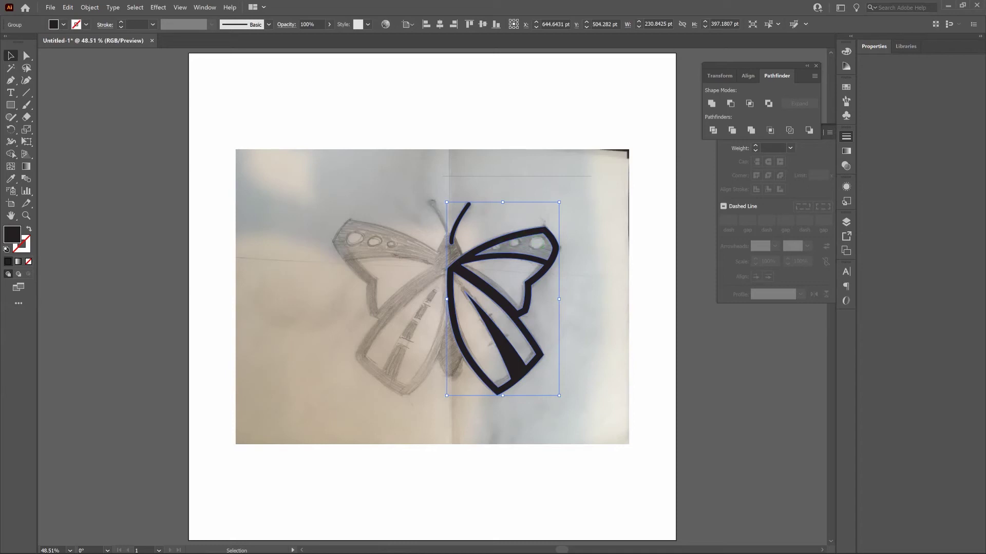
key("shift+m")
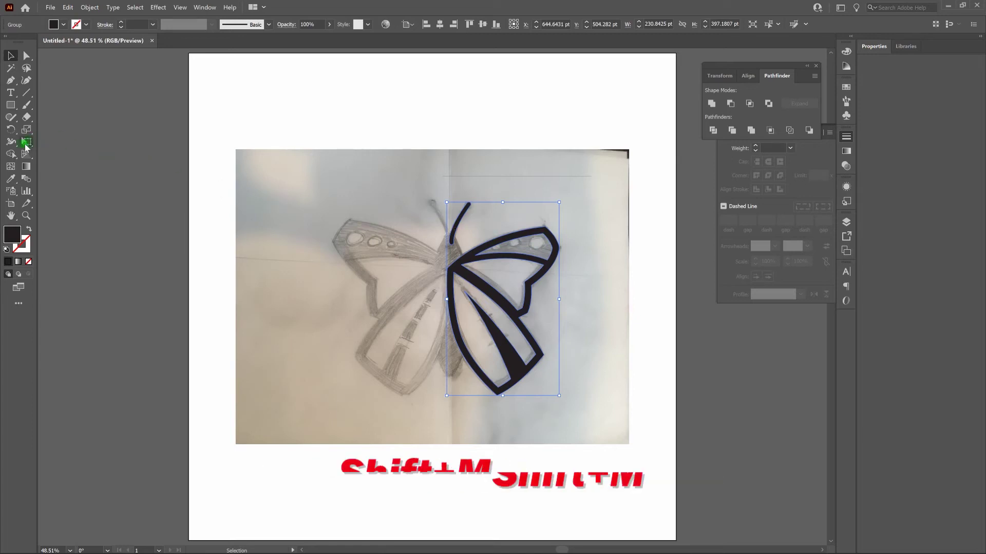
- Merge the top wing cell into the wing outline with the Shape Builder
left_click(12, 154)
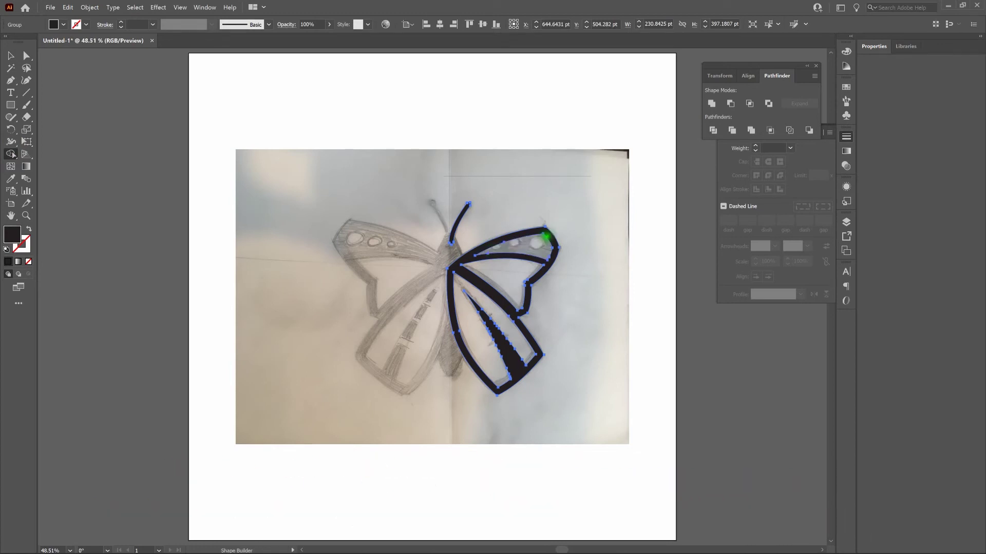
left_click(548, 235)
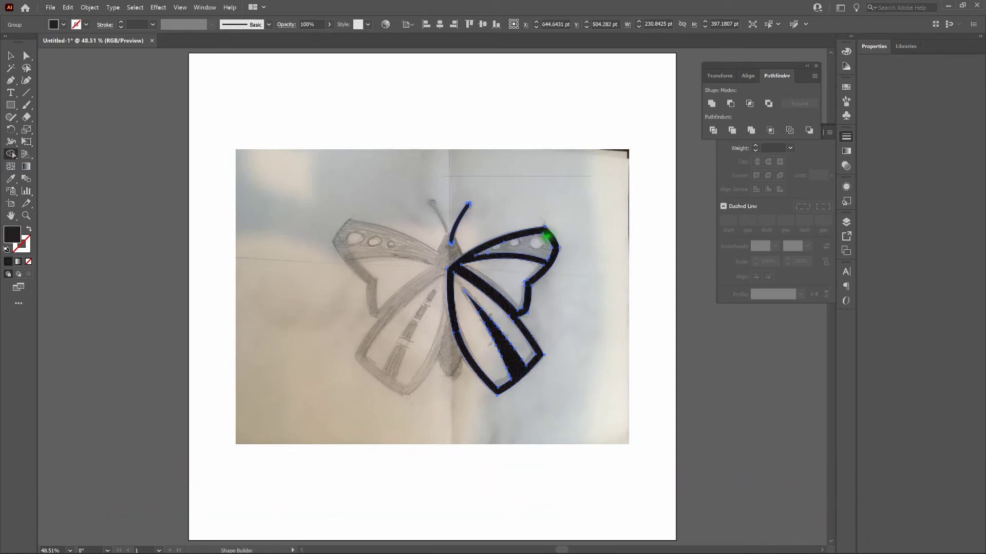
left_click(535, 236)
left_click(544, 237)
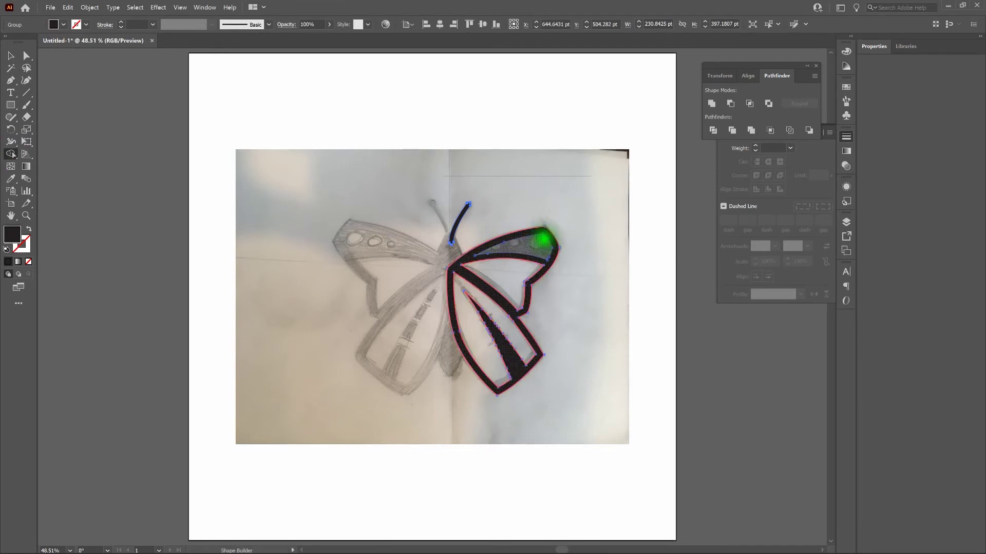
left_click(541, 241)
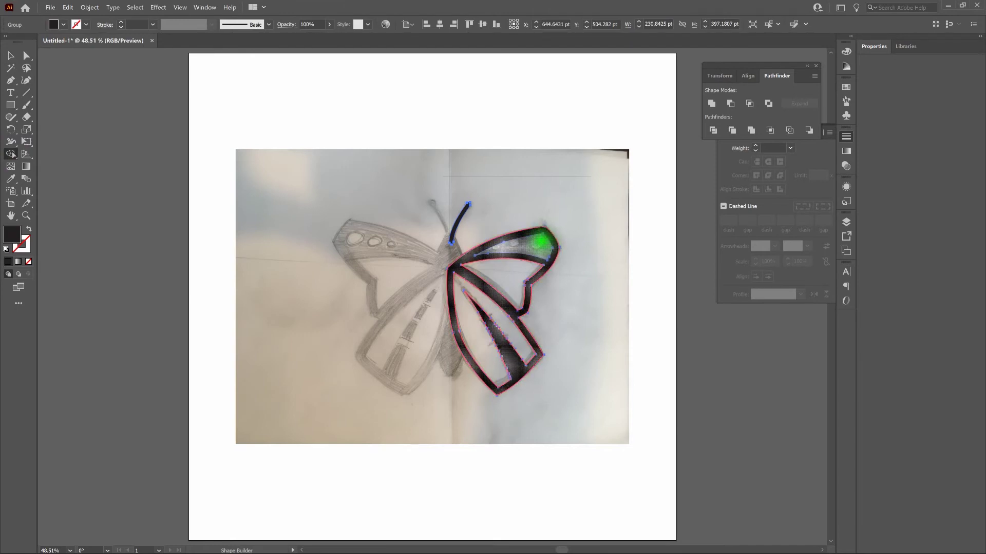
left_click_drag(542, 242, 541, 242)
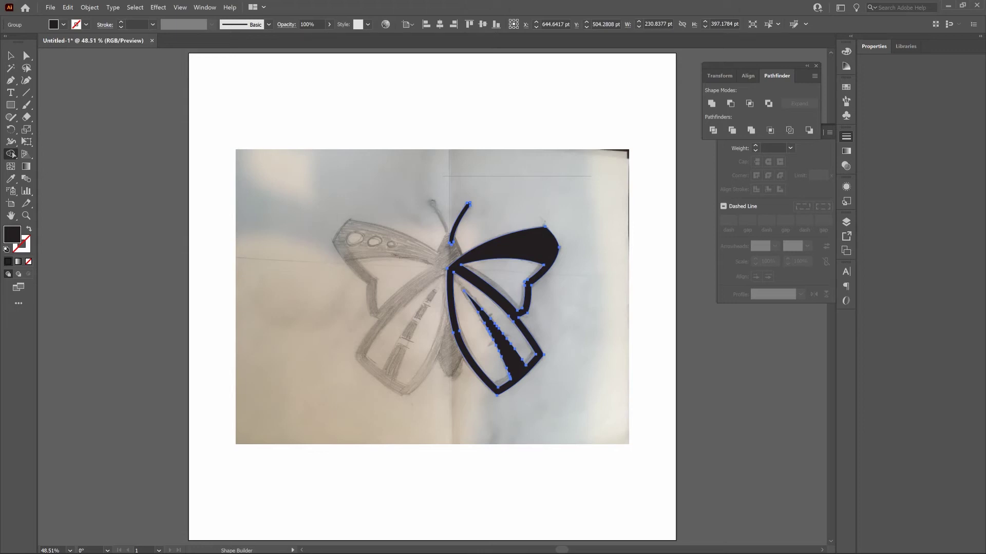
key("v")
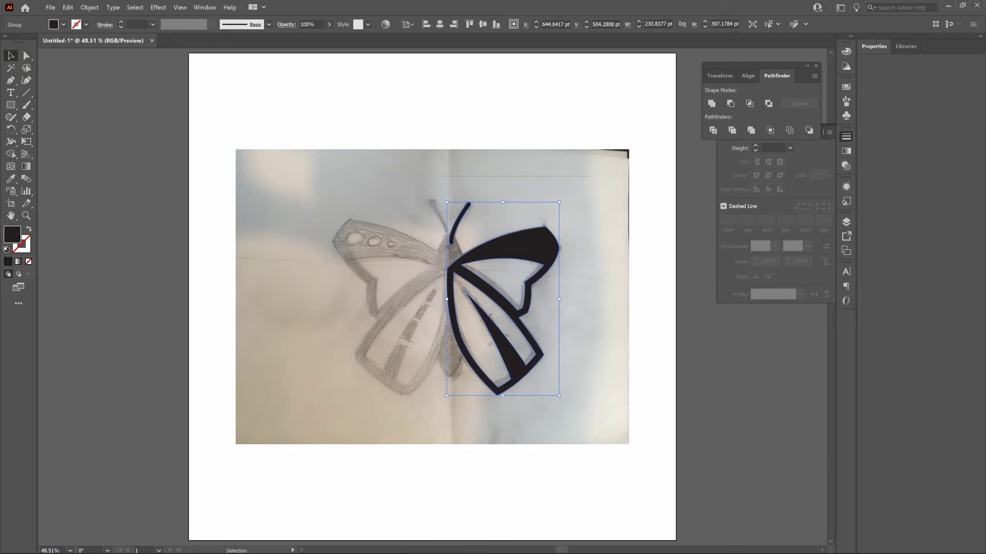
left_click(591, 236)
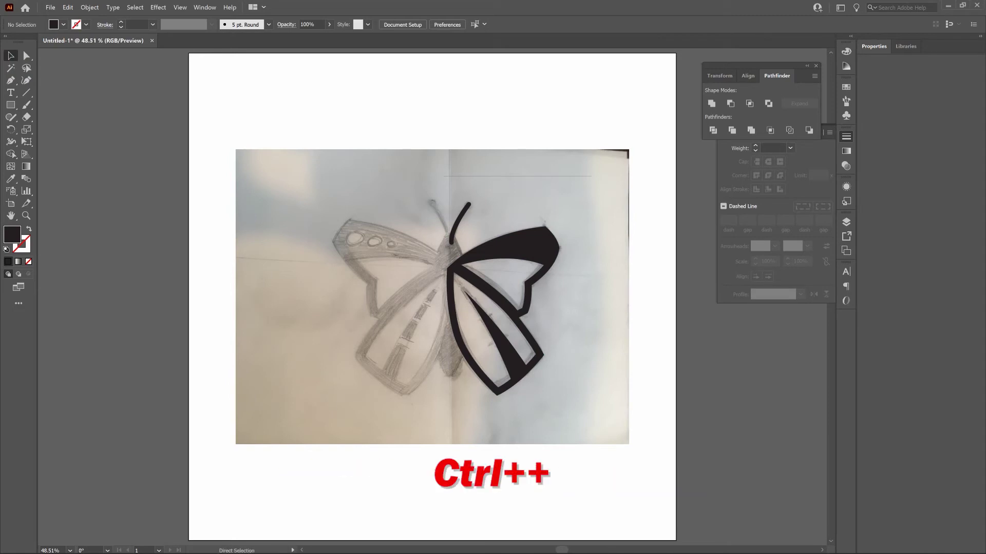
- Draw three thin bars across the lower-wing stripe and a small square near its tip, then select all
key("ctrl+plus")
key("ctrl+plus")
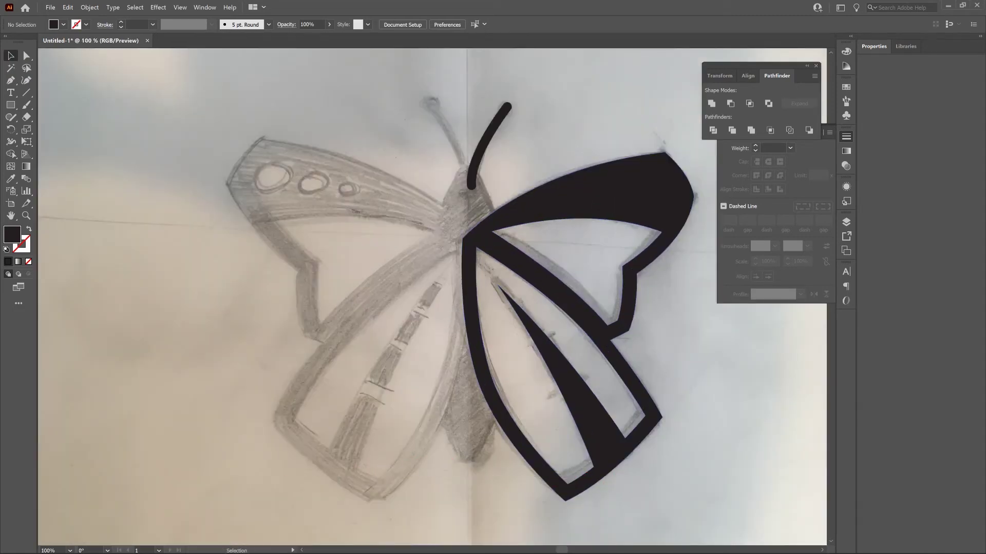
key("r")
left_click_drag(551, 393, 612, 409)
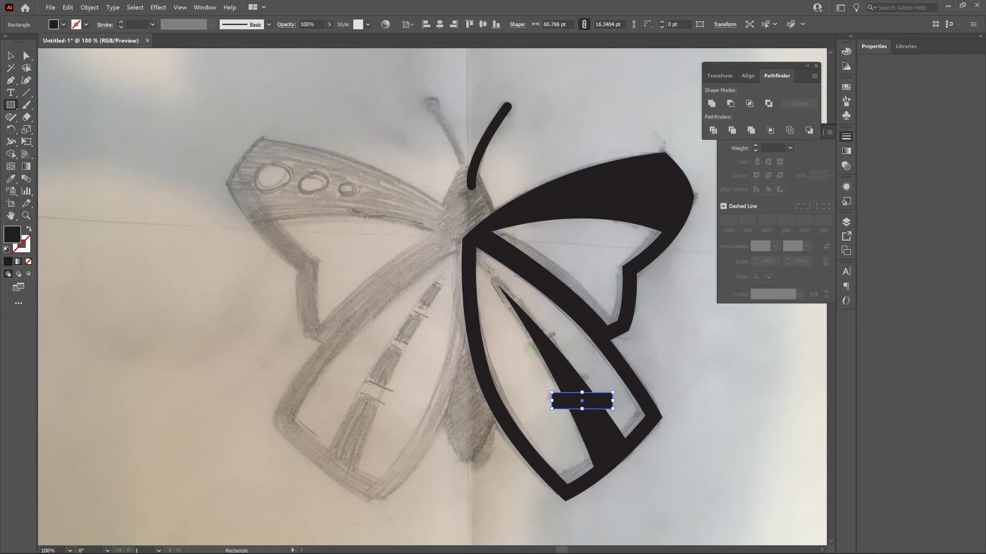
left_click_drag(532, 352, 576, 361)
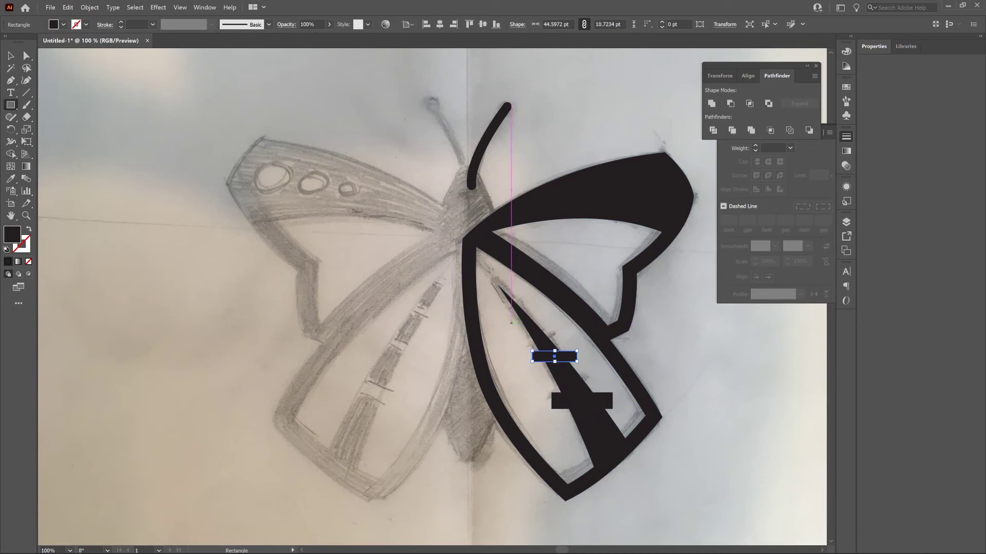
left_click_drag(512, 324, 548, 329)
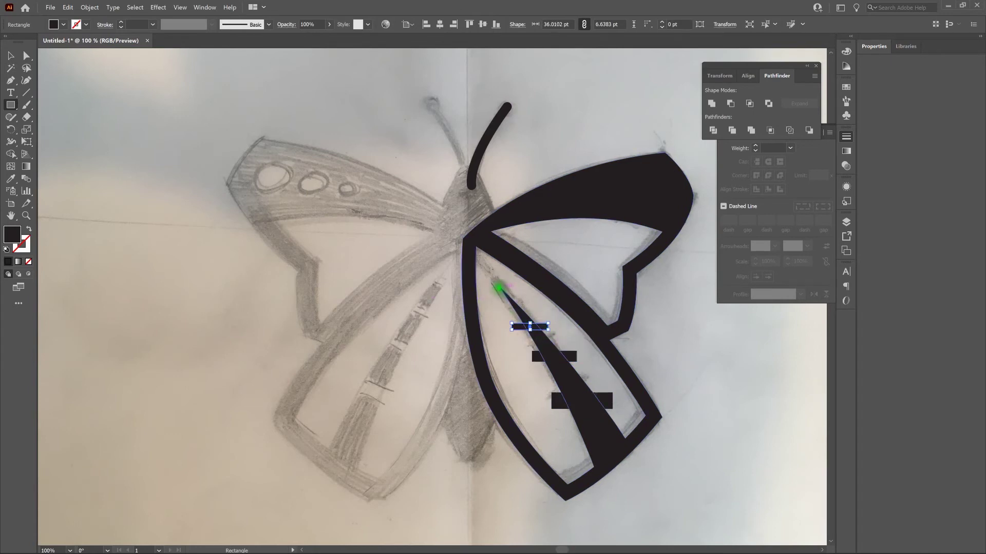
left_click_drag(492, 283, 523, 308)
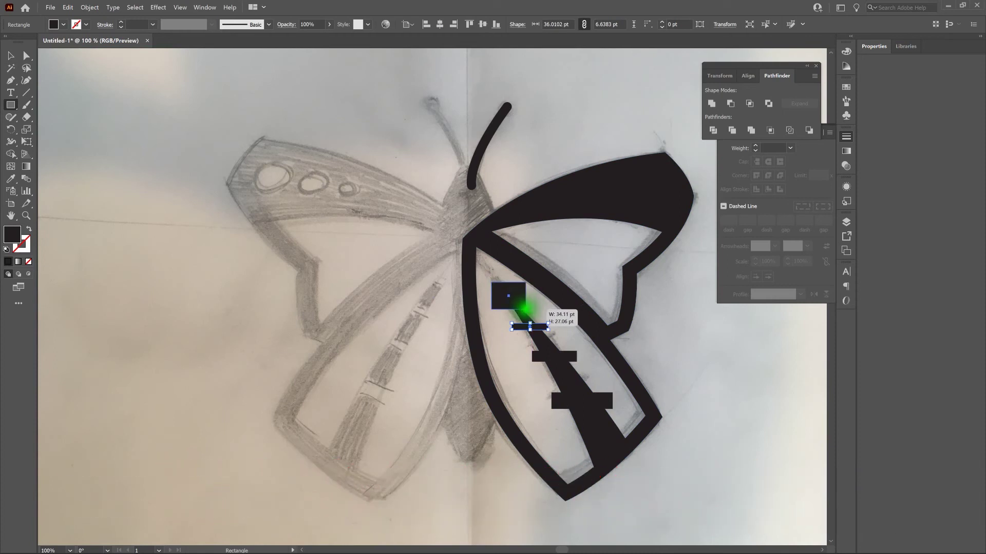
left_click_drag(524, 308, 523, 307)
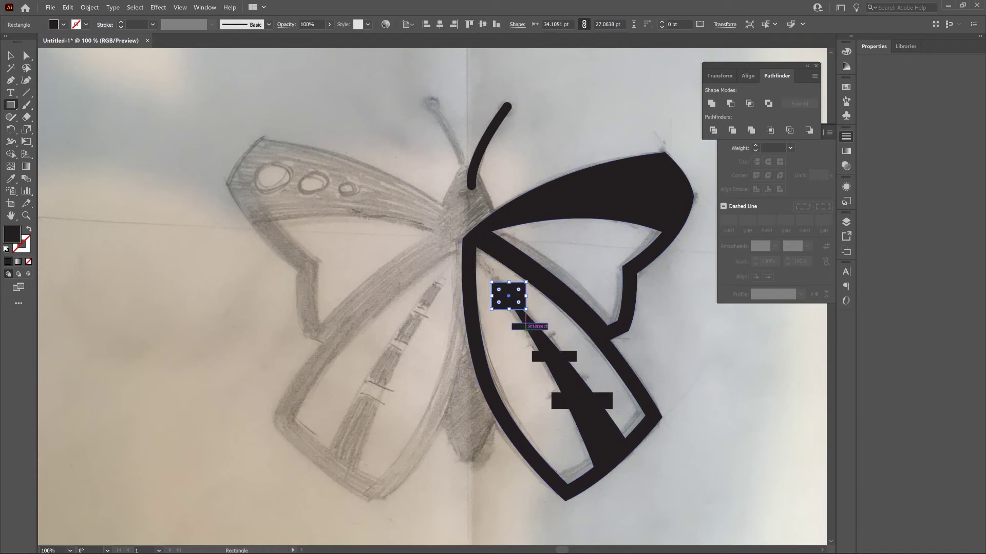
left_click(16, 57)
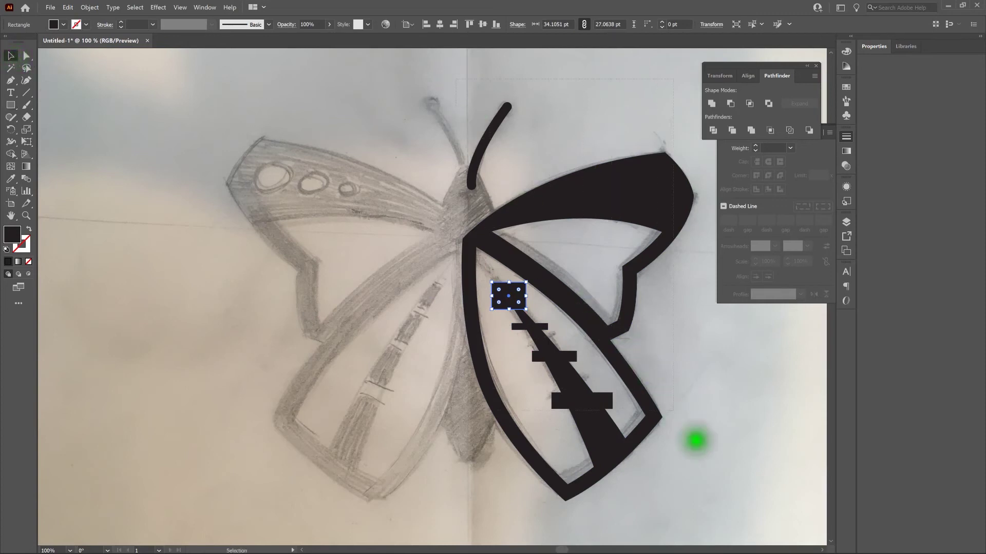
key("ctrl+a")
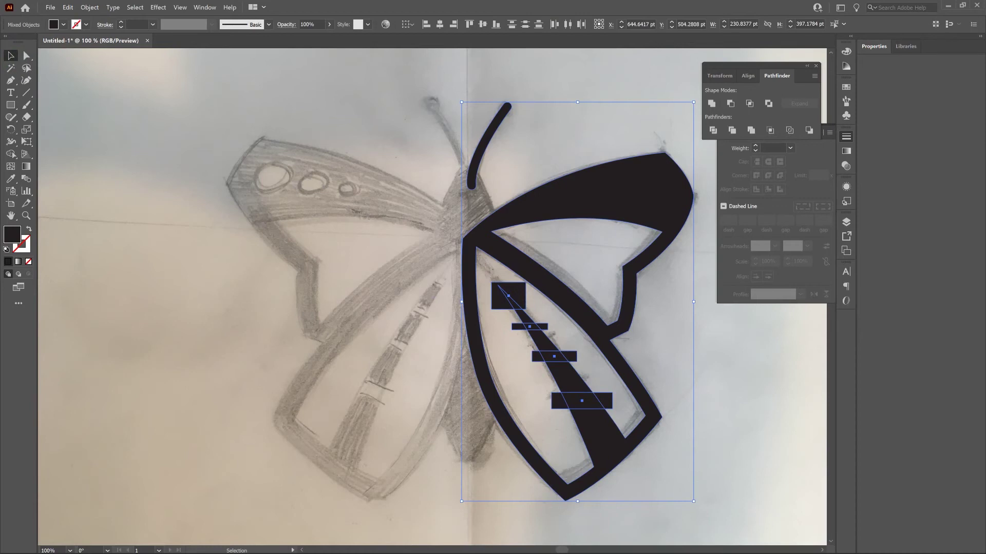
- Fuse the bars into the tapered stripe with the Shape Builder, dismissing the warning
key("shift+m")
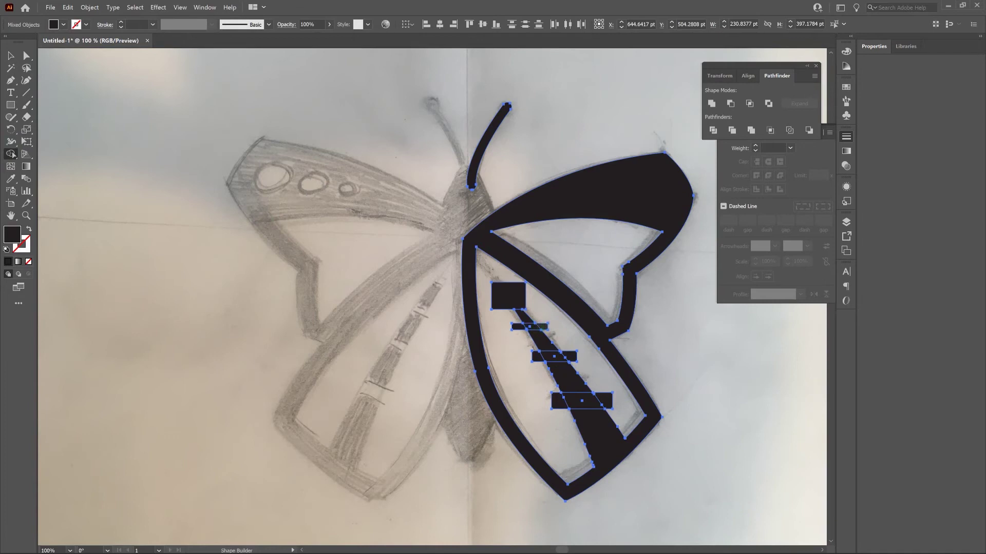
left_click_drag(542, 327, 522, 326)
key("Return")
mouse_move(569, 356)
left_mouse_down()
mouse_move(539, 357)
mouse_move(568, 385)
mouse_move(603, 399)
mouse_move(560, 402)
left_mouse_up()
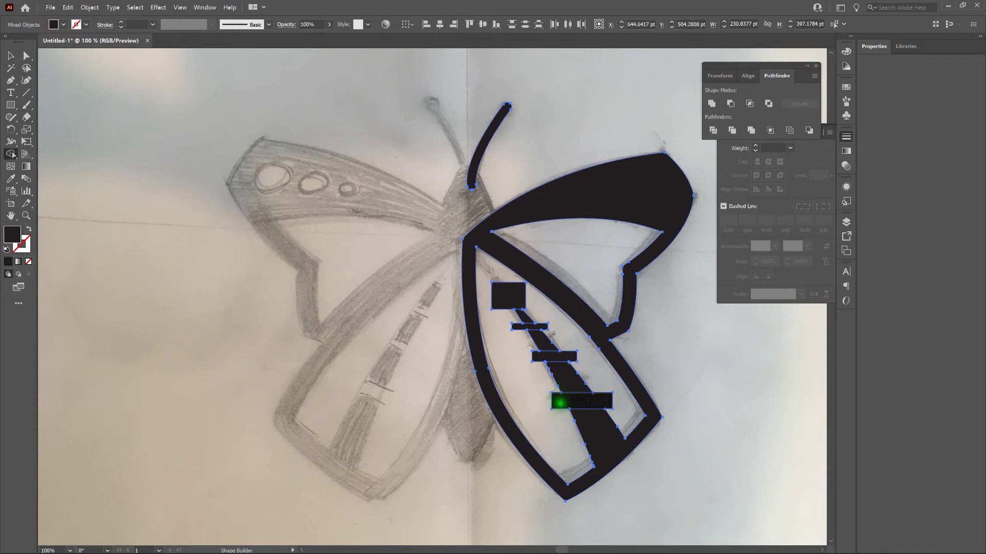
left_click(10, 56)
key("v")
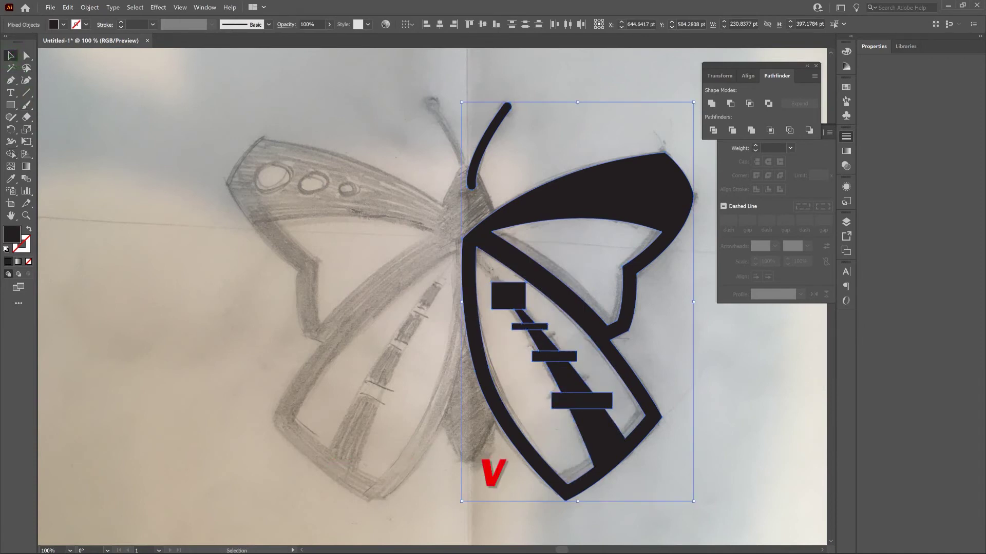
left_click(364, 102)
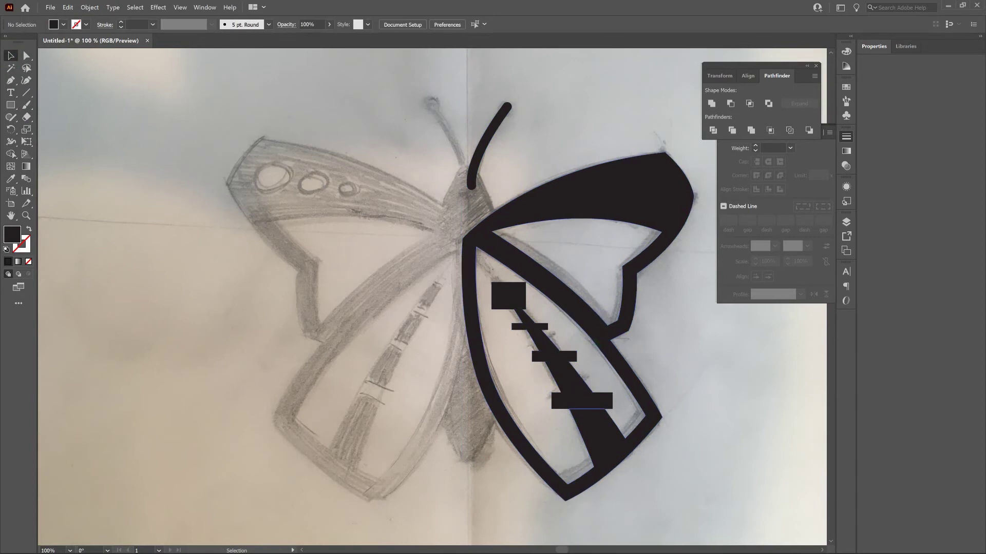
- Delete the small square and the three dark bars from the wing stripe
scroll(510, 304, "up", 1)
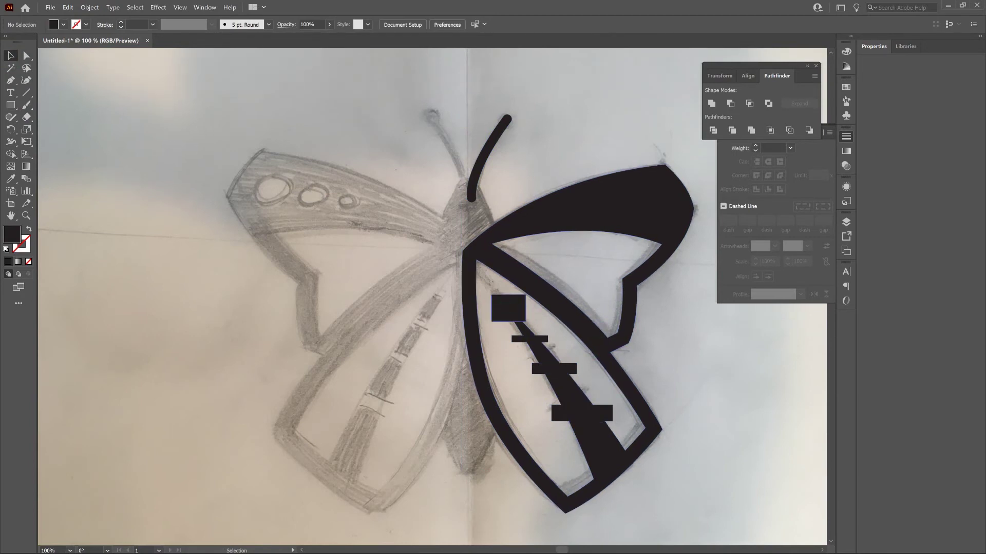
left_click(508, 308)
key("Delete")
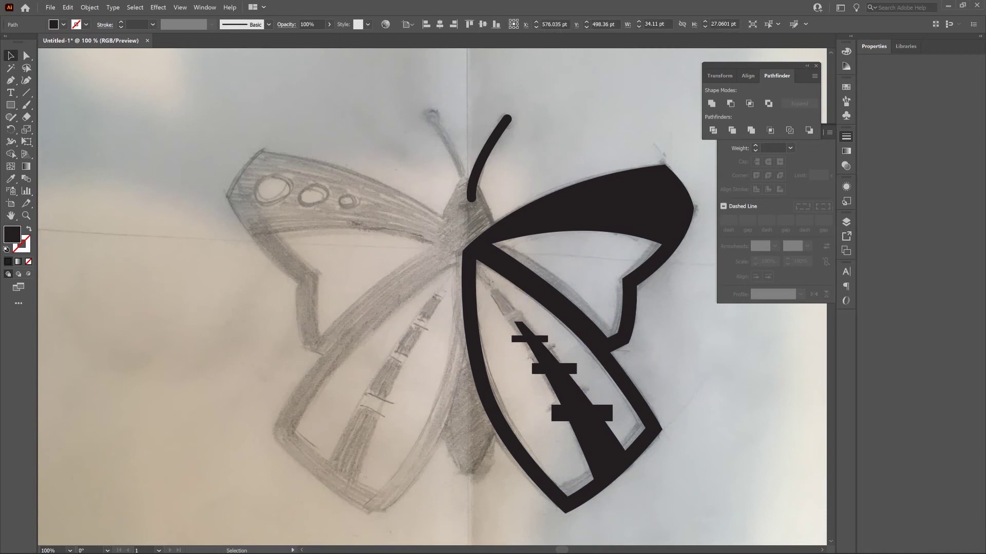
left_click(530, 339)
key("Delete")
left_click(554, 368)
key("Delete")
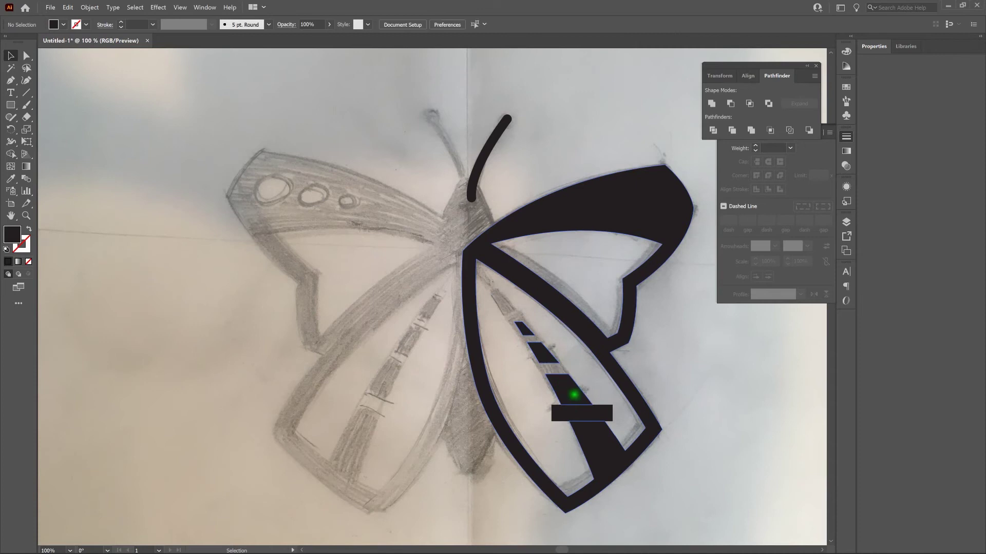
left_click(584, 411)
key("Delete")
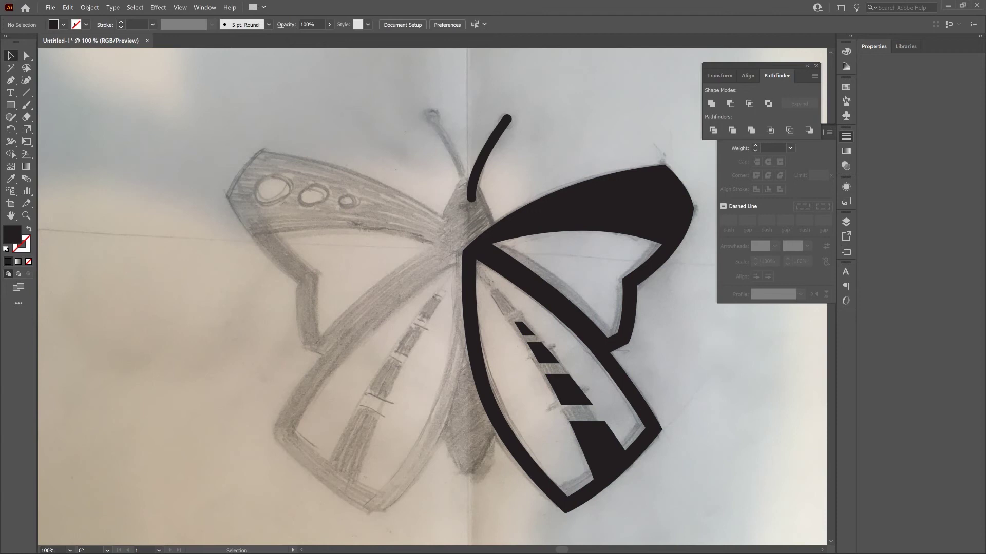
scroll(642, 341, "up", 1)
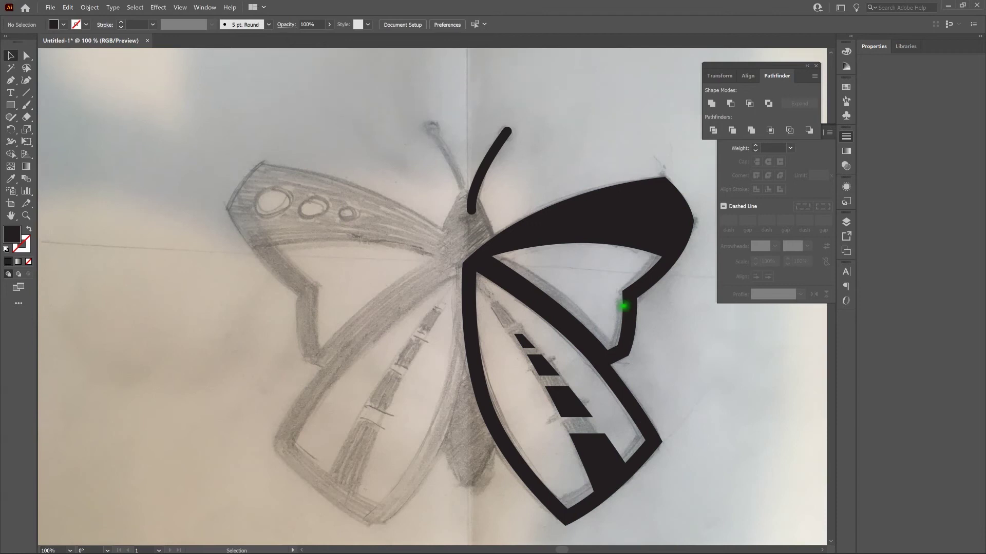
- Select the right-wing artwork and merge its inner upper and lower regions with the Shape Builder
left_click_drag(416, 109, 744, 532)
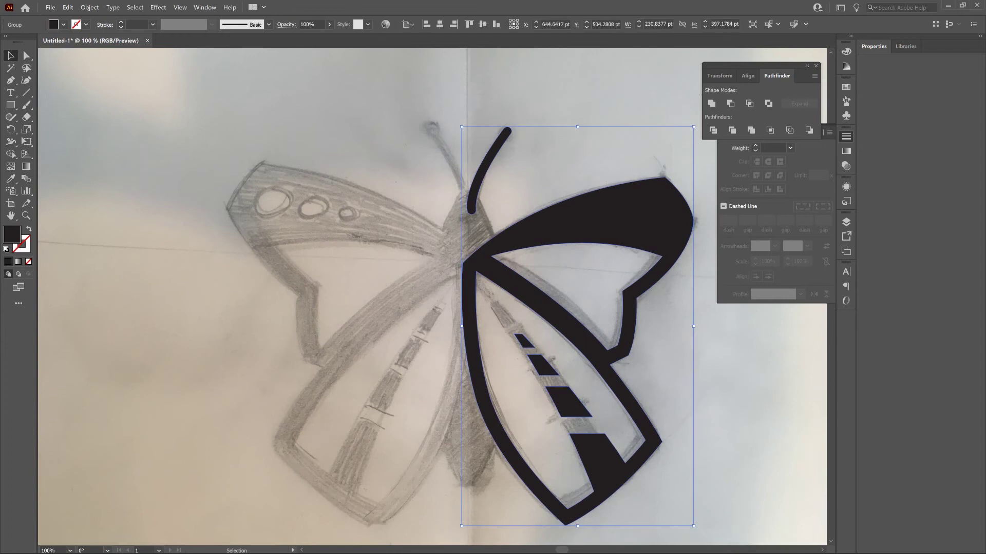
left_click(11, 154)
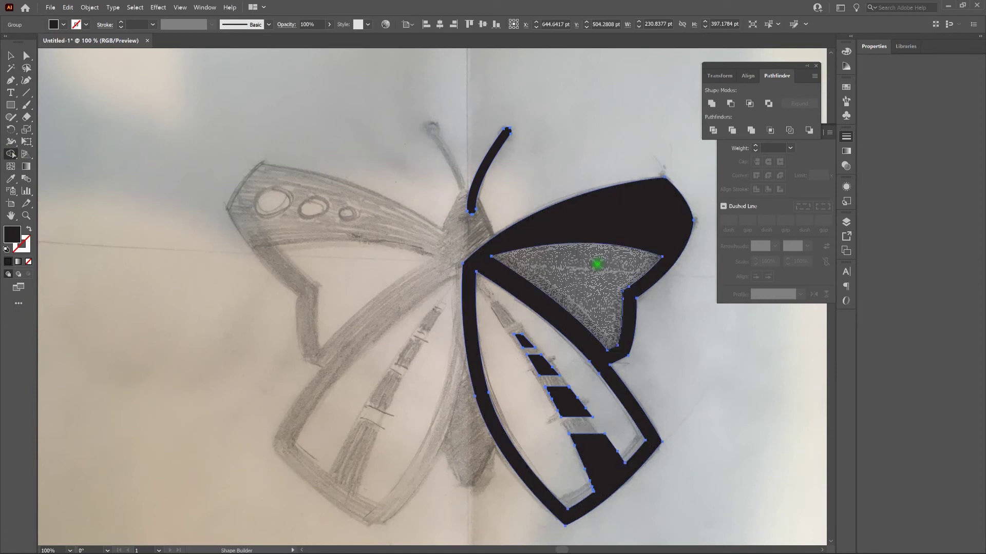
left_click(599, 262)
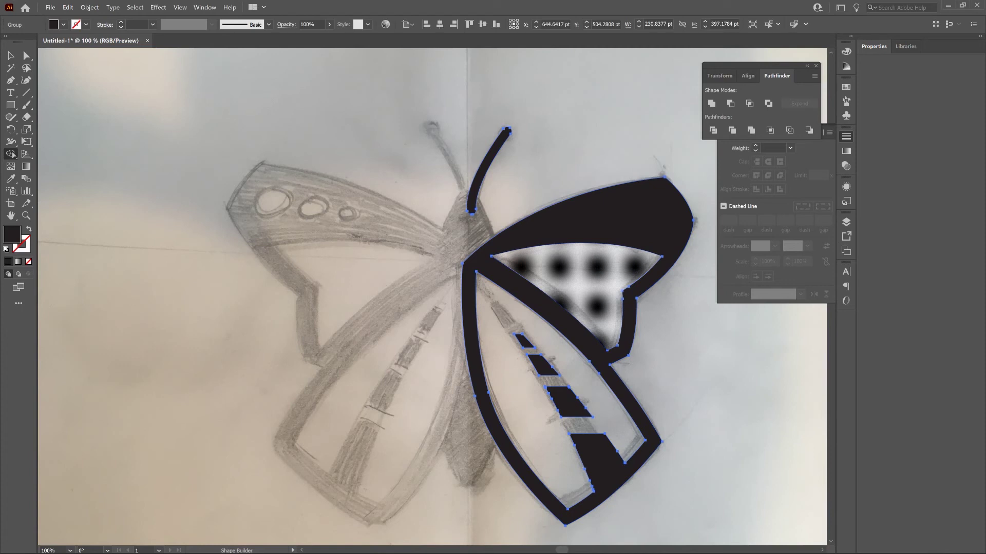
left_click(594, 264)
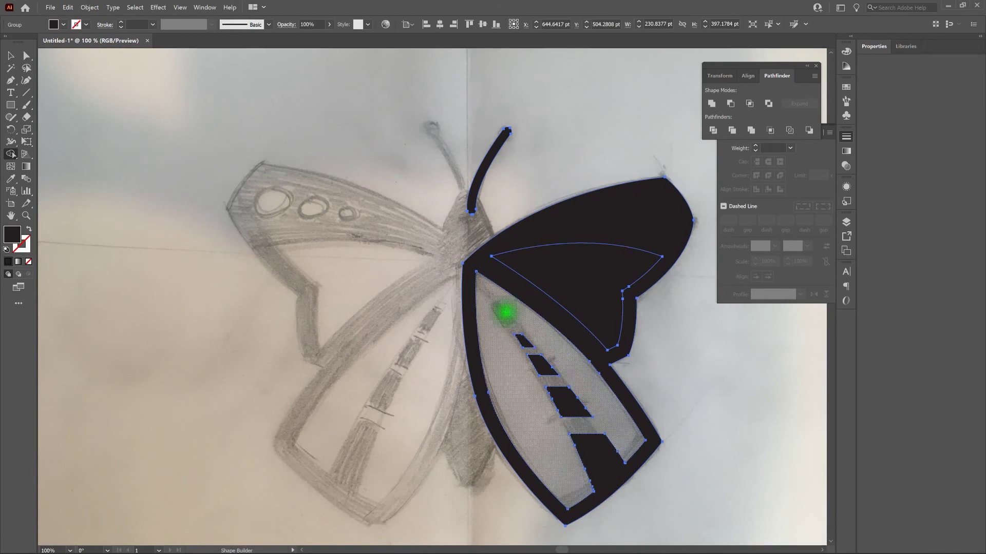
left_click(505, 312)
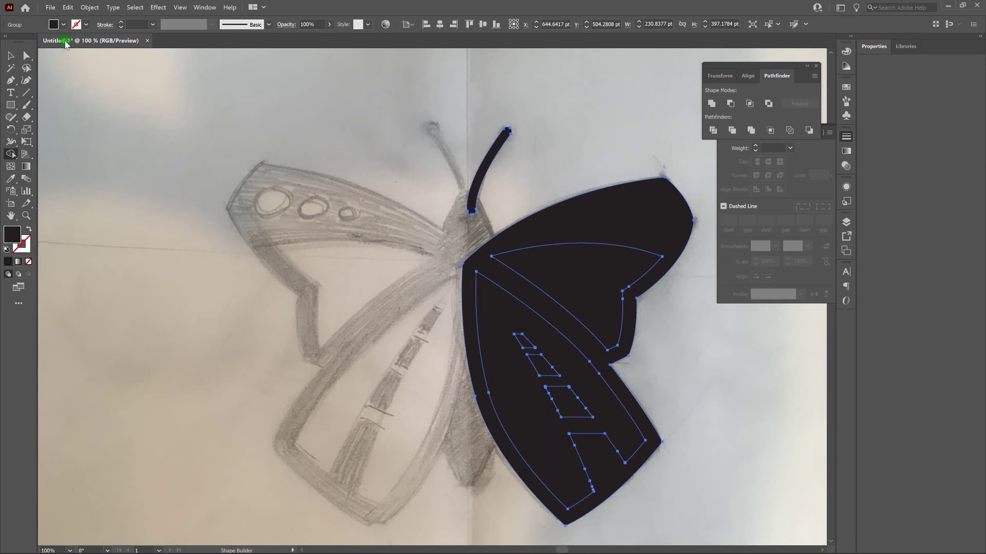
left_click(10, 56)
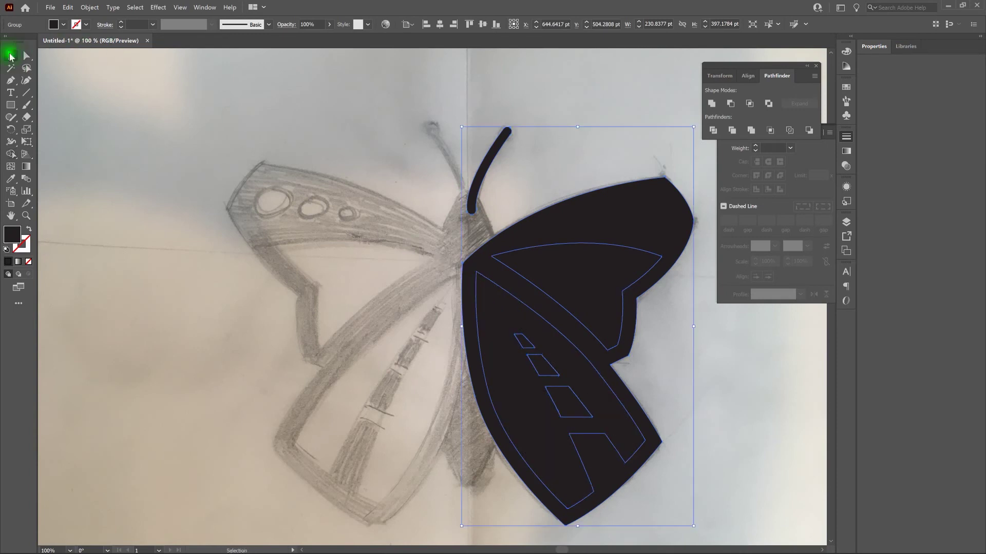
left_click(711, 346)
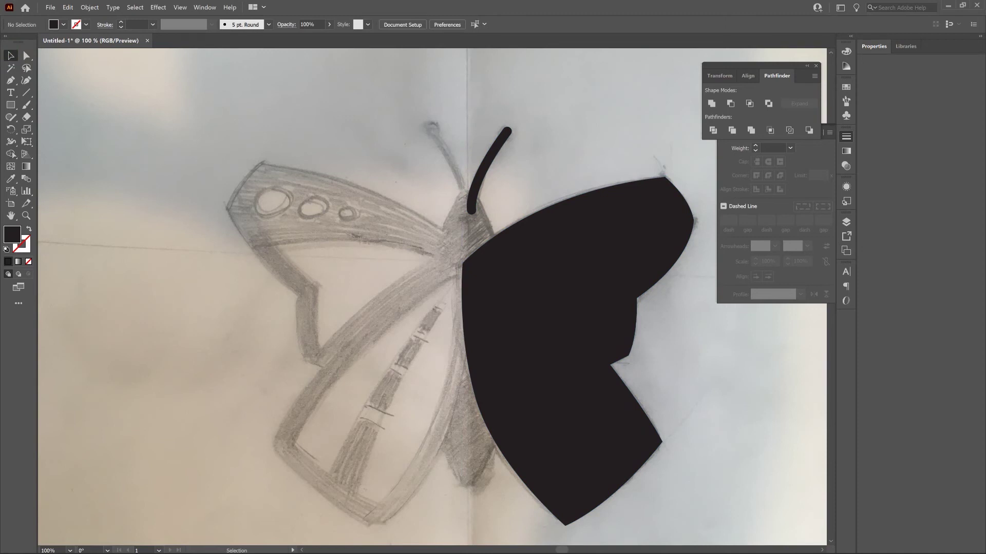
key("ctrl+y")
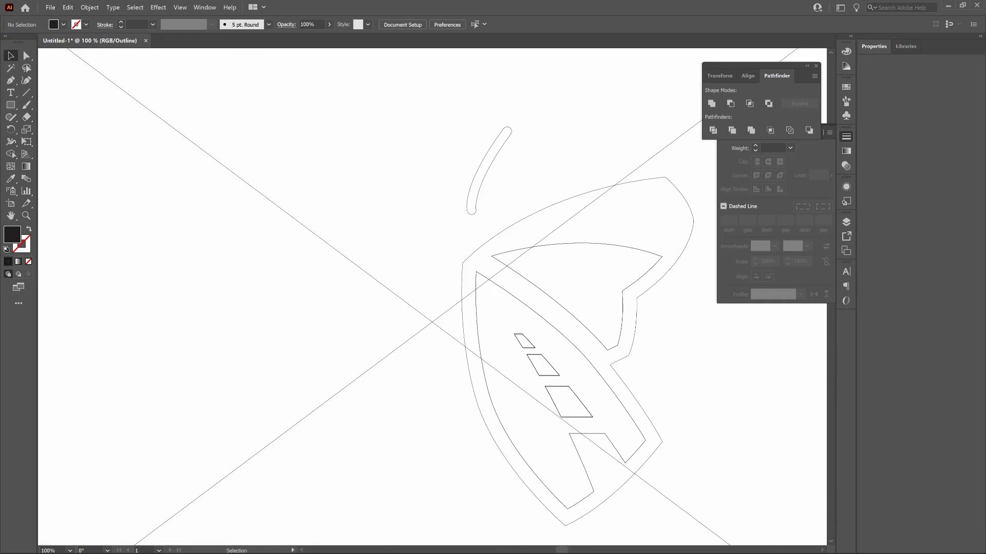
key("a")
key("ctrl+y")
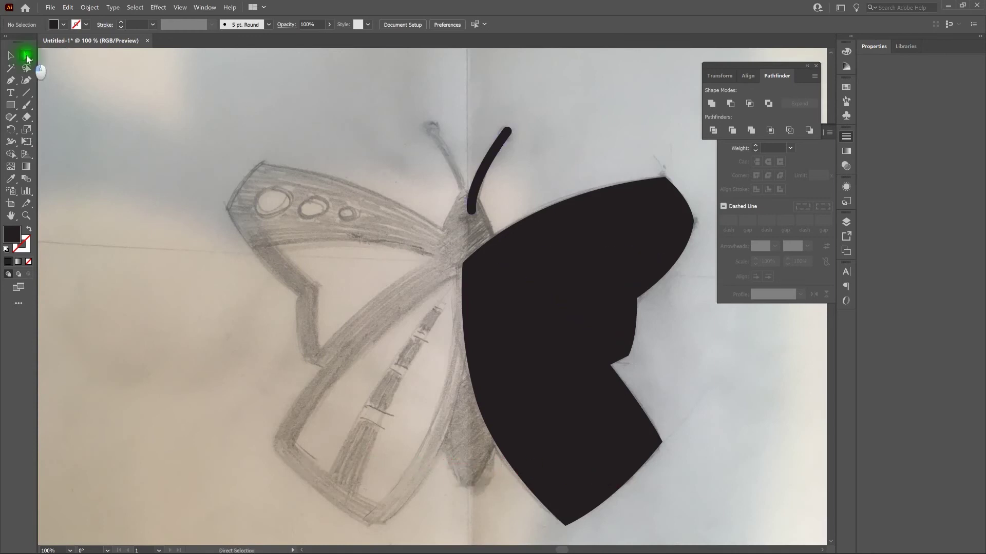
key("a")
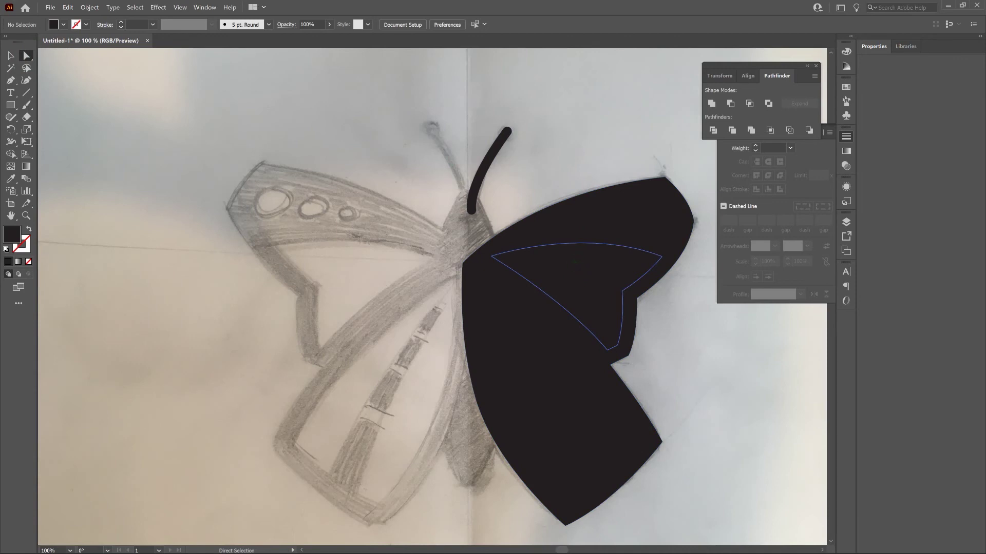
left_click(574, 262)
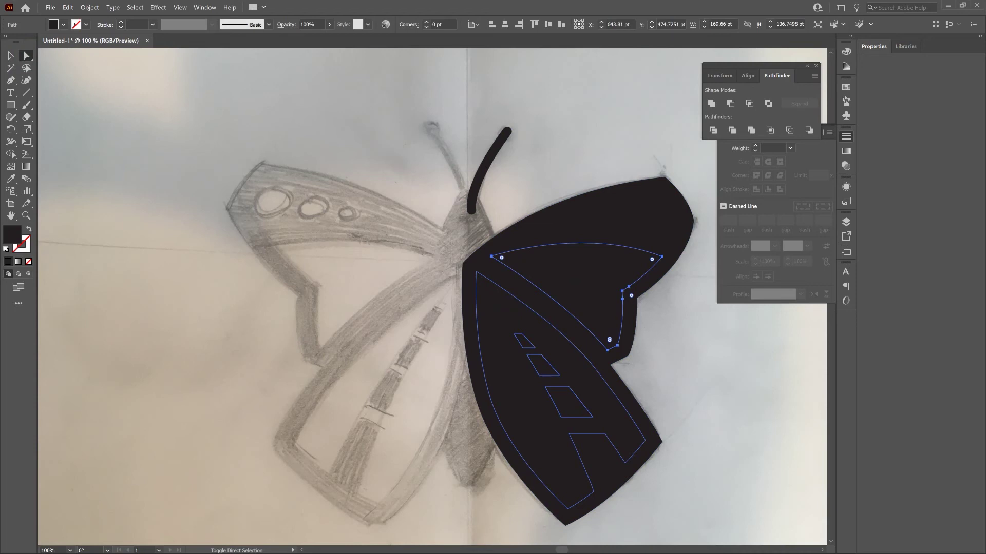
- Fill the inner upper and lower right-wing regions with deep orange a54402, leaving the black border
left_click(507, 311, "shift")
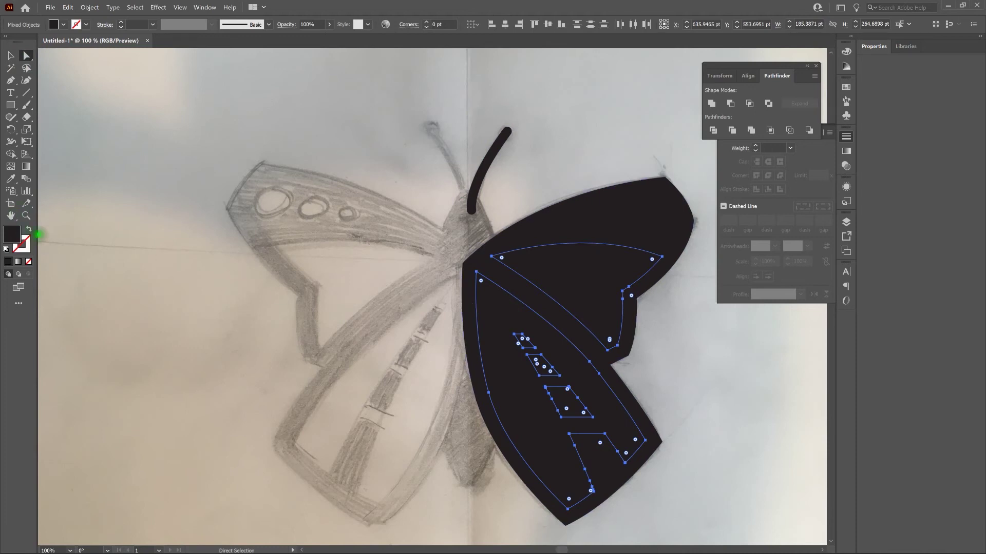
double_click(12, 235)
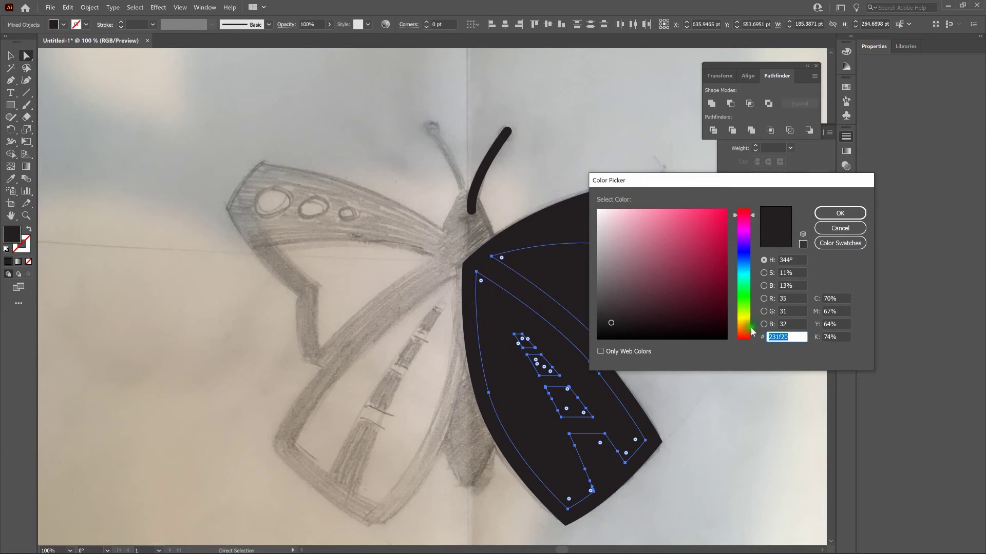
left_click_drag(747, 321, 744, 331)
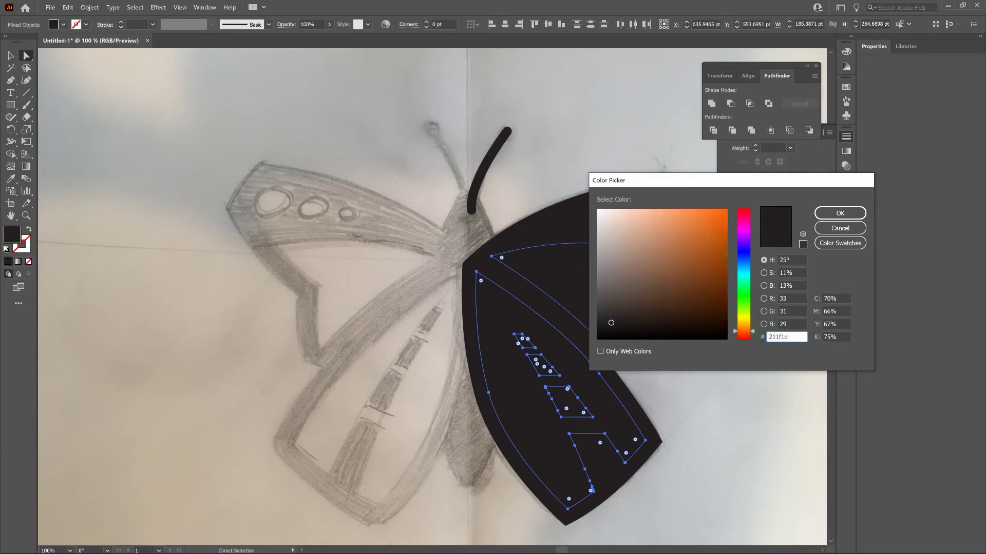
left_click(725, 255)
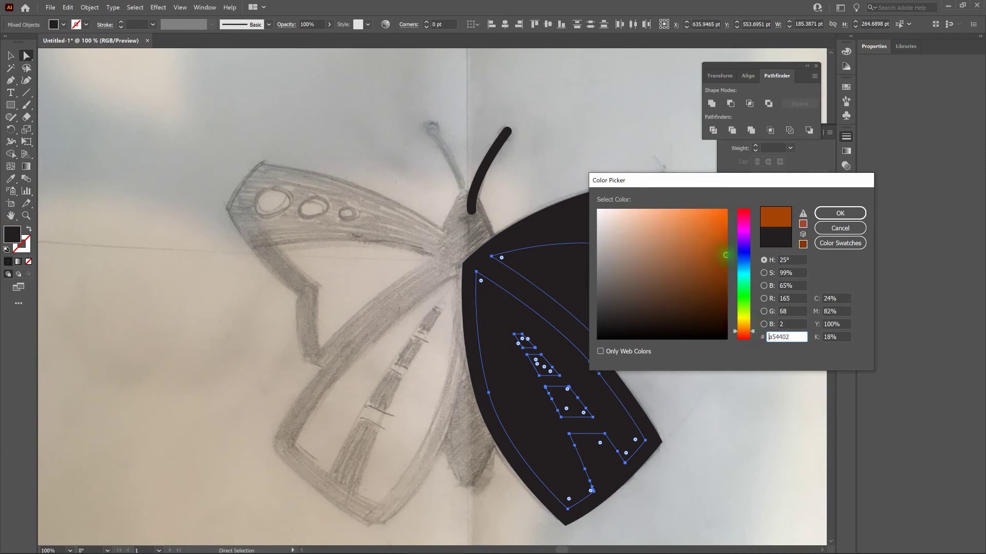
left_click(840, 214)
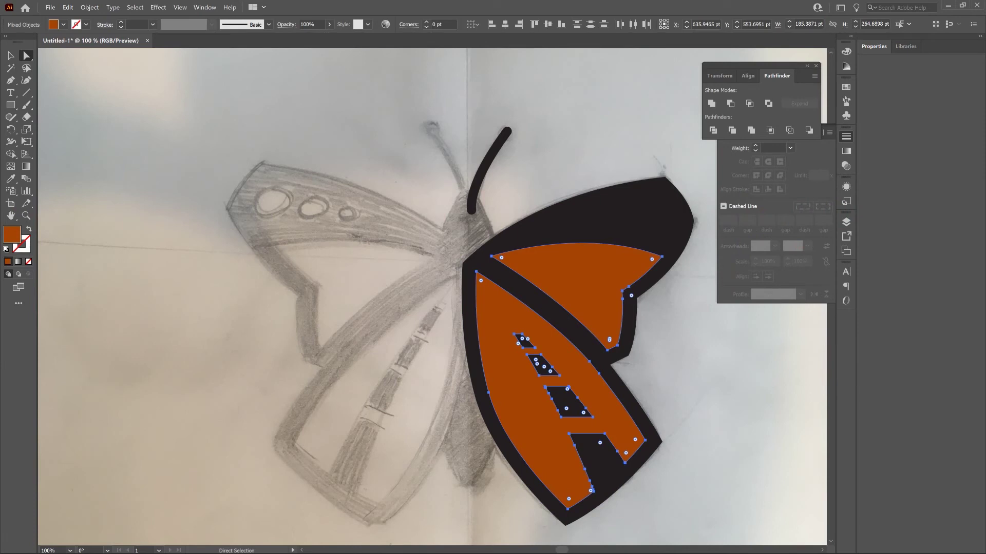
left_click(626, 147)
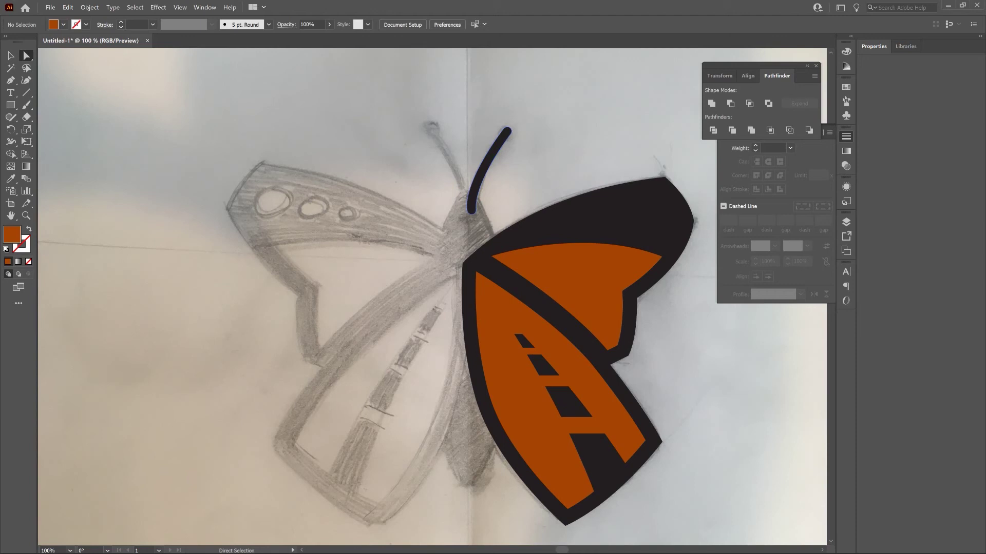
left_click(494, 153)
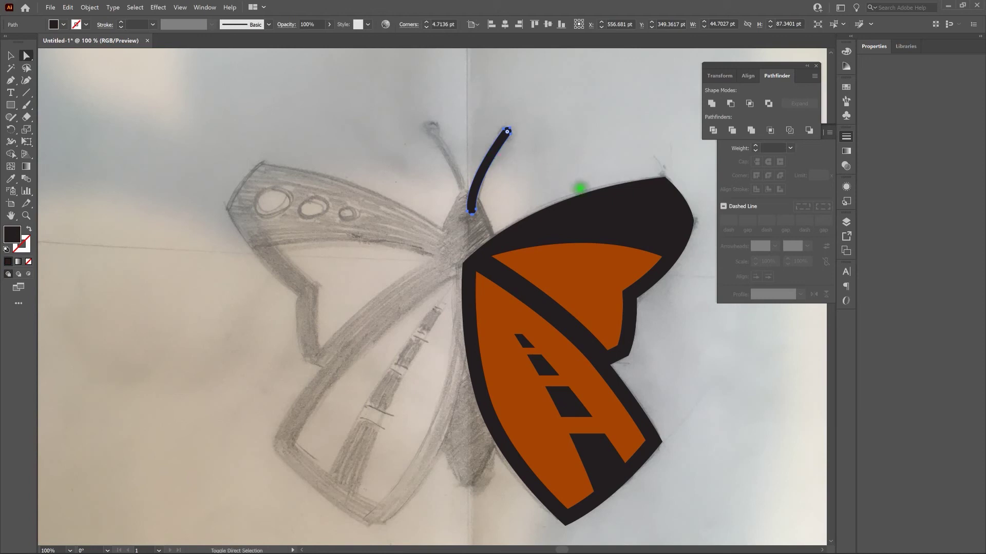
- Recolour the antenna and the dark wing outline from 231f20 to pure black 000000
left_click(617, 212, "shift")
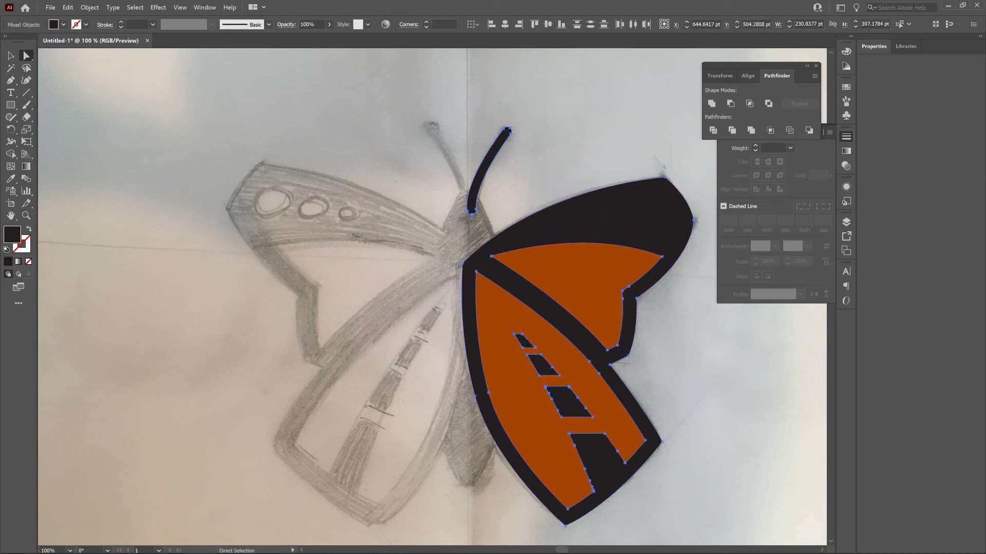
double_click(12, 236)
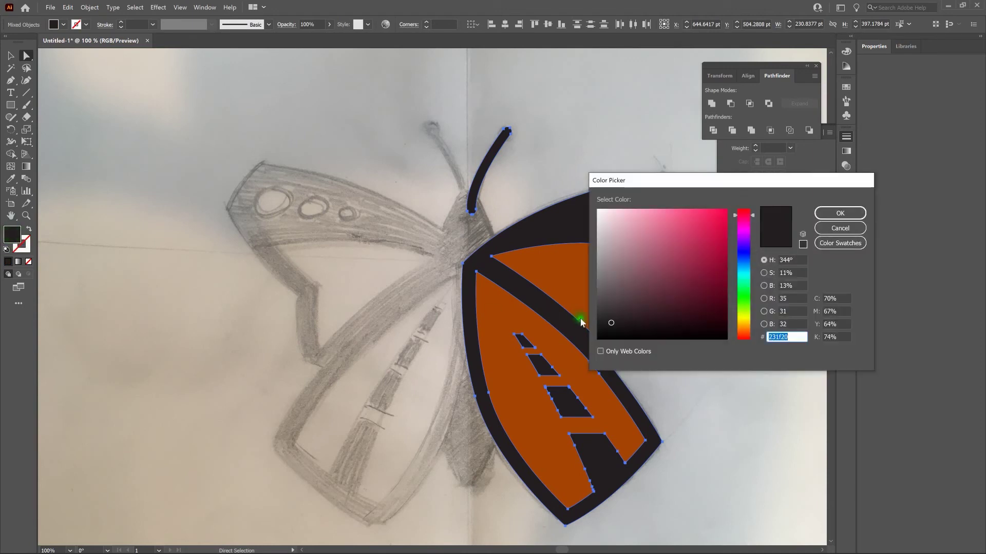
left_click_drag(611, 323, 597, 343)
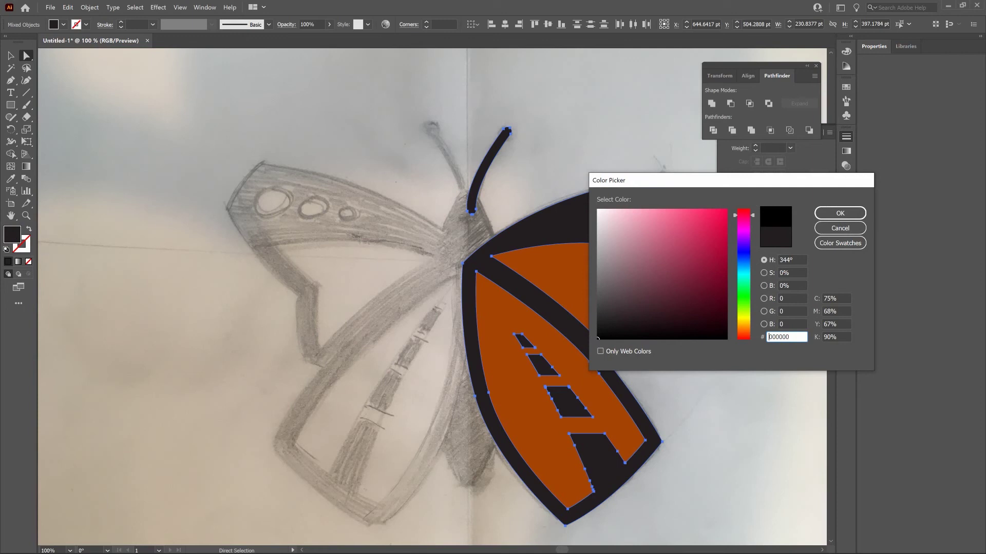
left_click(847, 213)
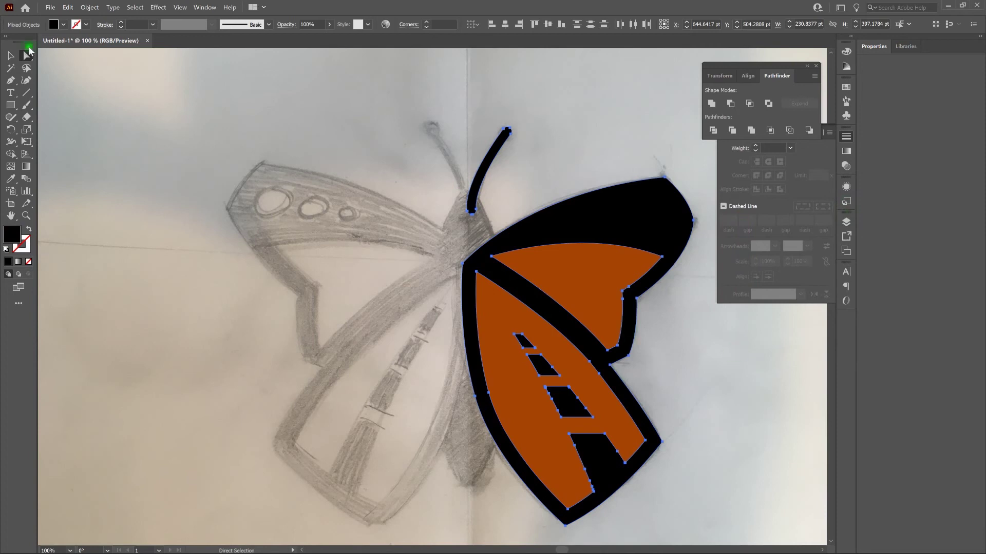
- Select the butterfly wing group and bring up its transparency settings
key("v")
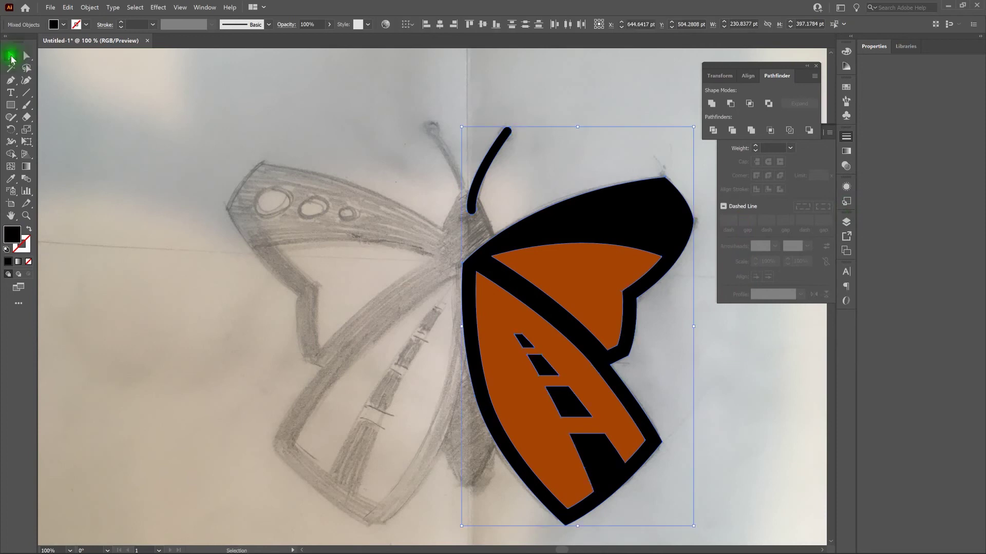
left_click(221, 132)
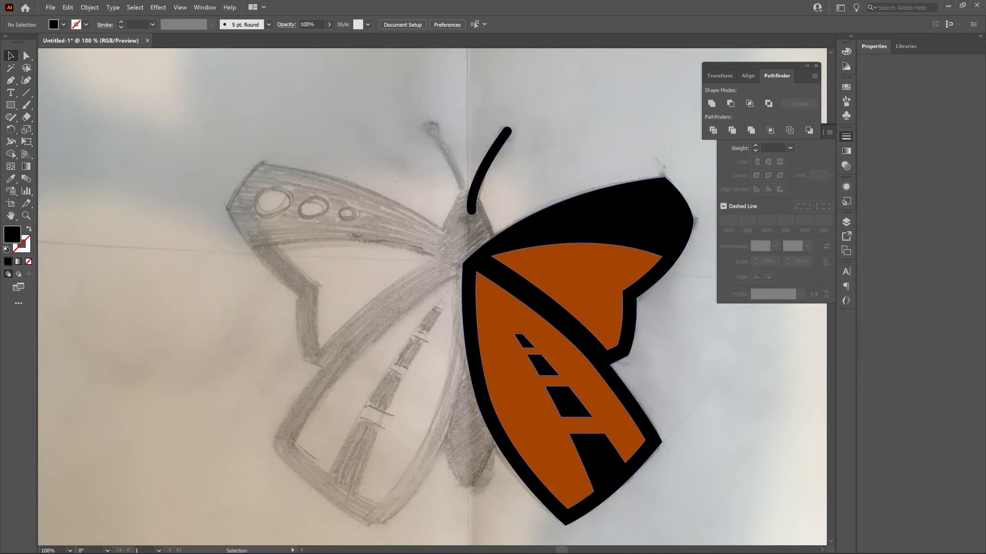
left_click(607, 211)
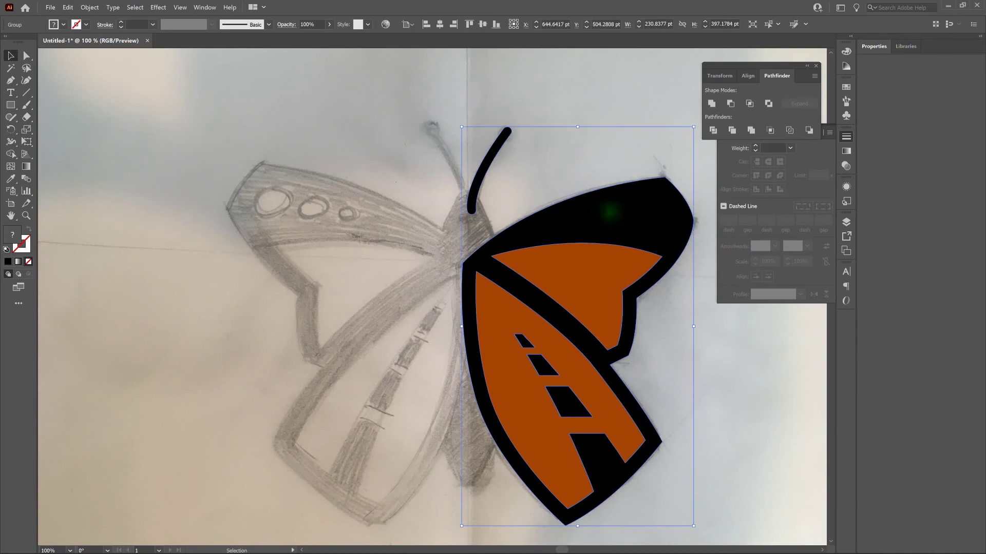
left_click(847, 167)
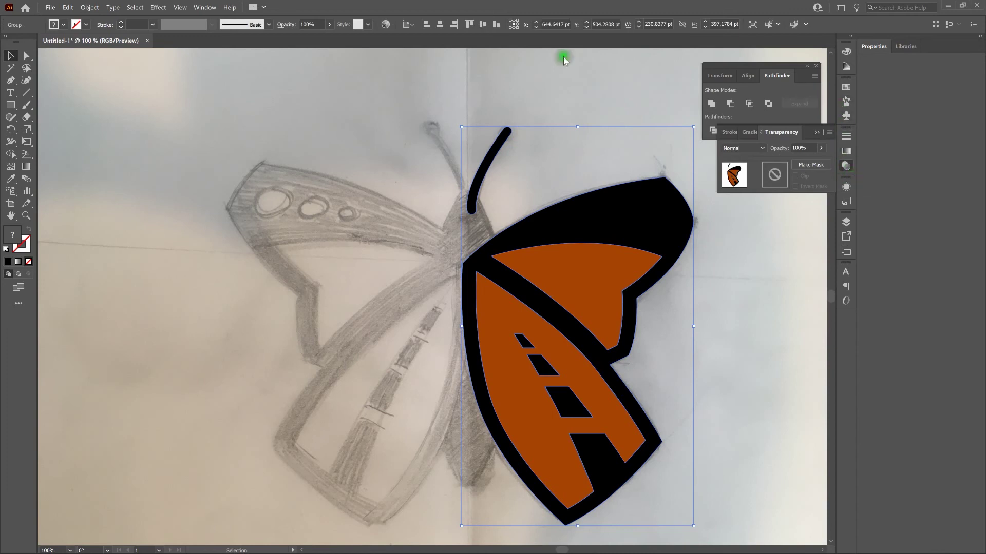
left_click(202, 8)
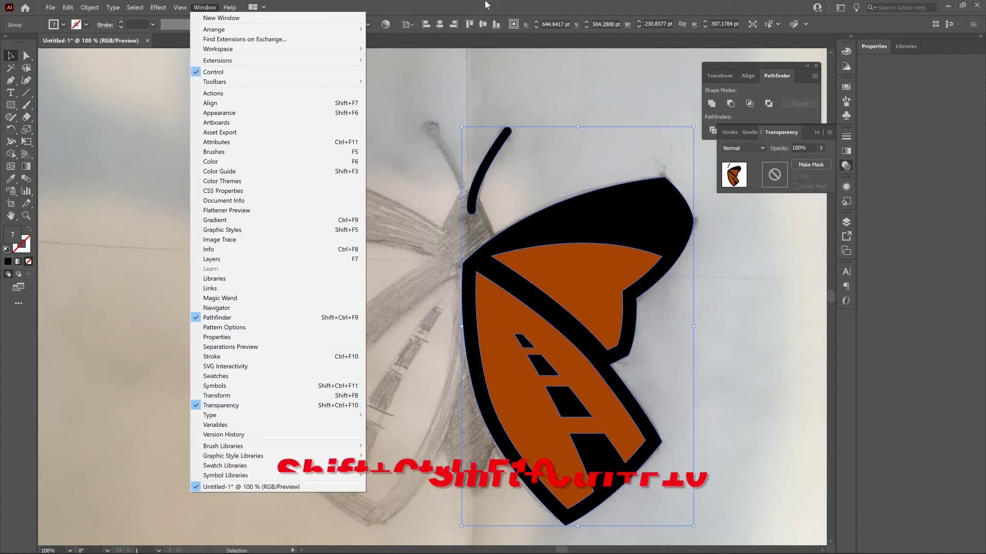
left_click(433, 54)
- Set the wing group's opacity to 30% so the sketch shows through
left_click(804, 148)
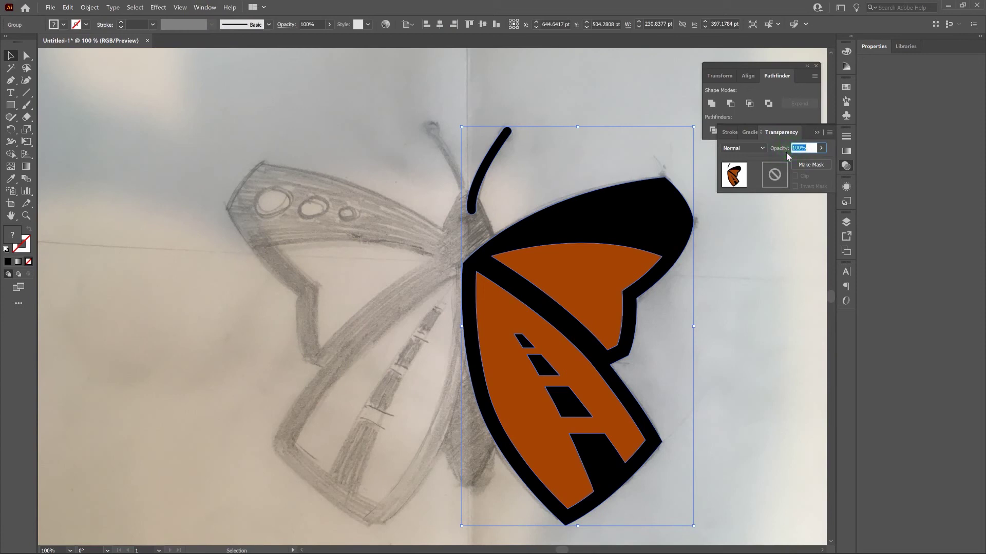
type("30")
key("Return")
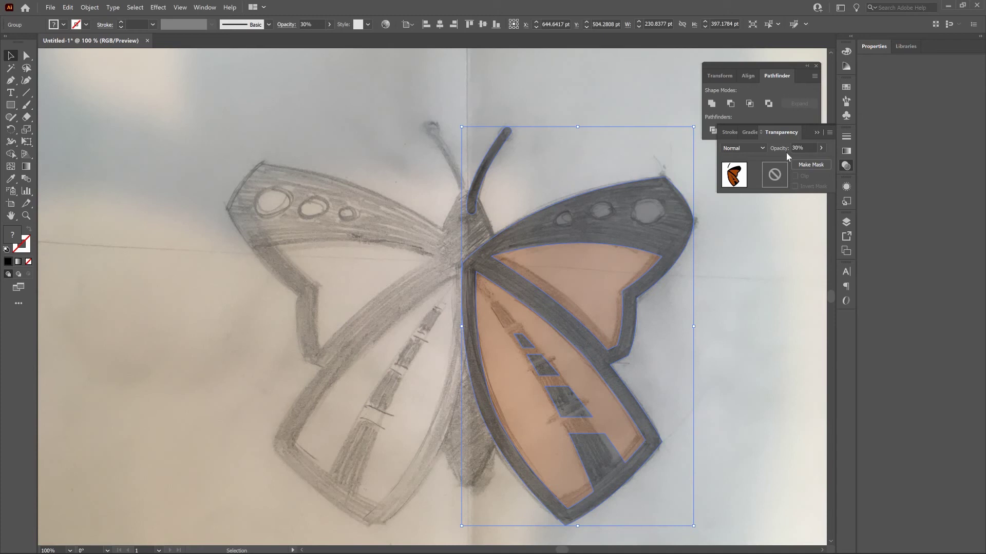
key("l")
left_click(11, 105)
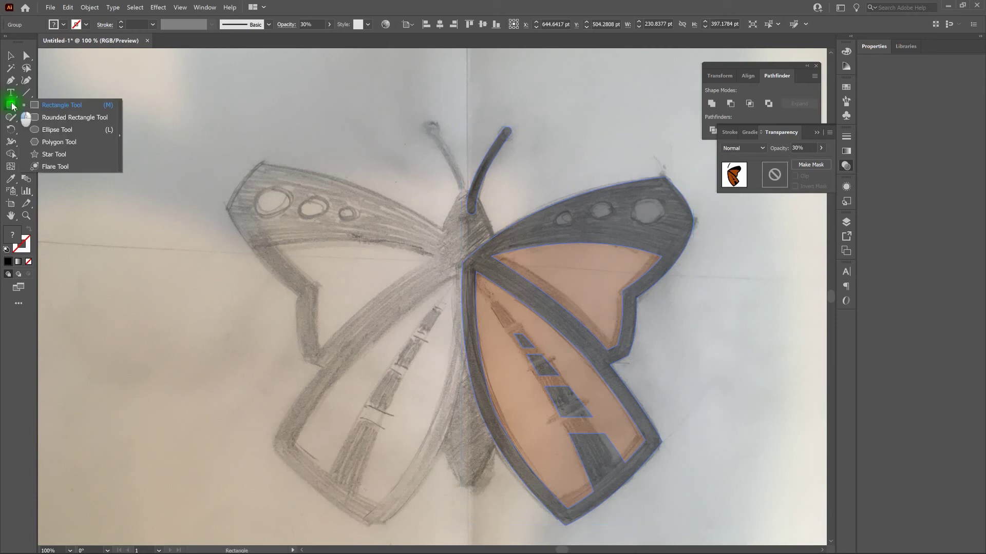
- Draw large, middle and small circles over the three sketched spots on the upper wing
left_click(56, 130)
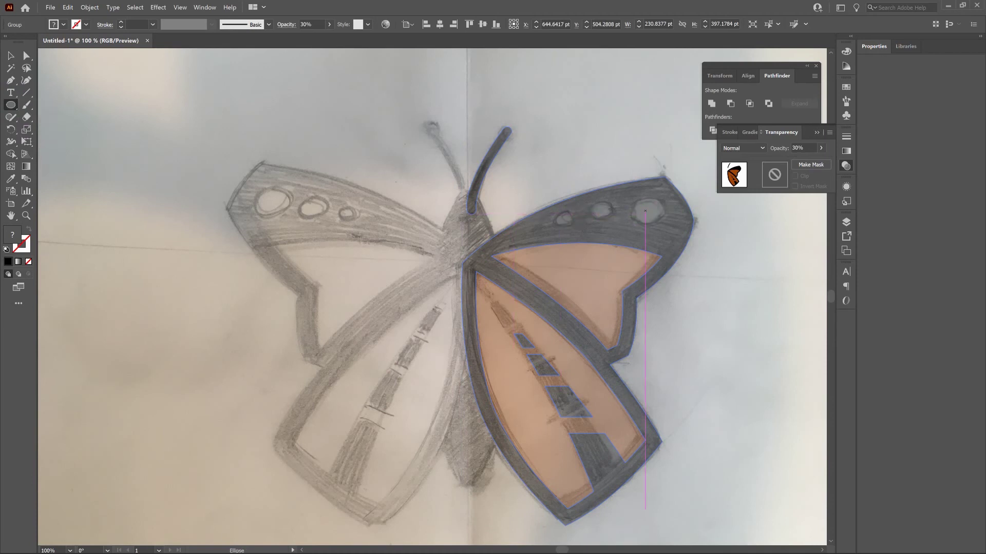
left_click_drag(645, 211, 662, 236)
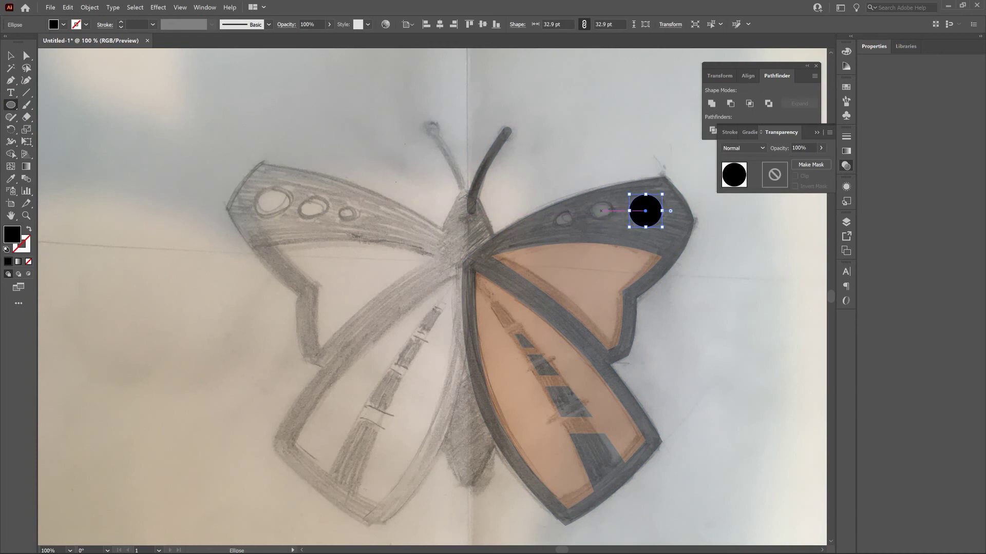
left_click_drag(600, 211, 600, 221)
left_click_drag(565, 219, 567, 228)
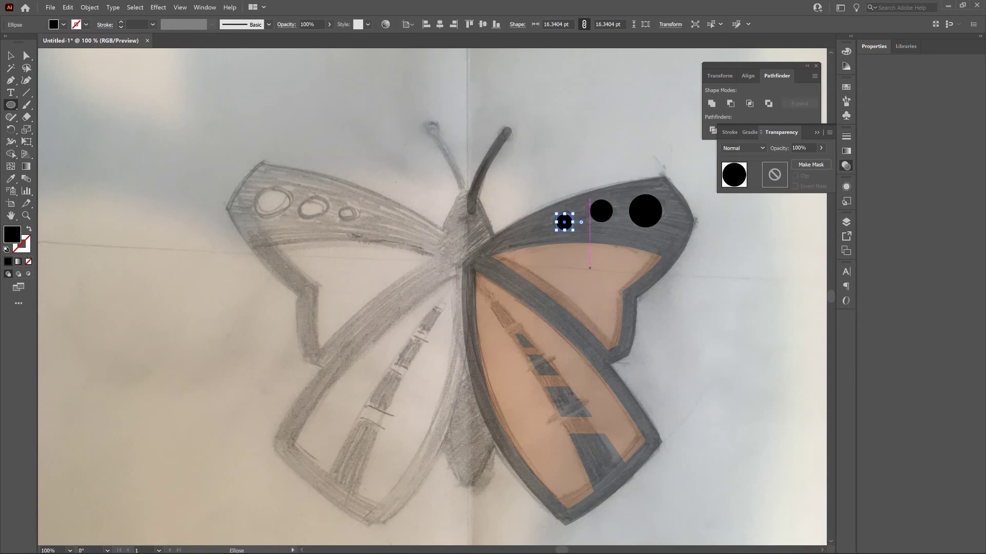
- Select the three circles and fill them with pure white
left_click(9, 55)
key("v")
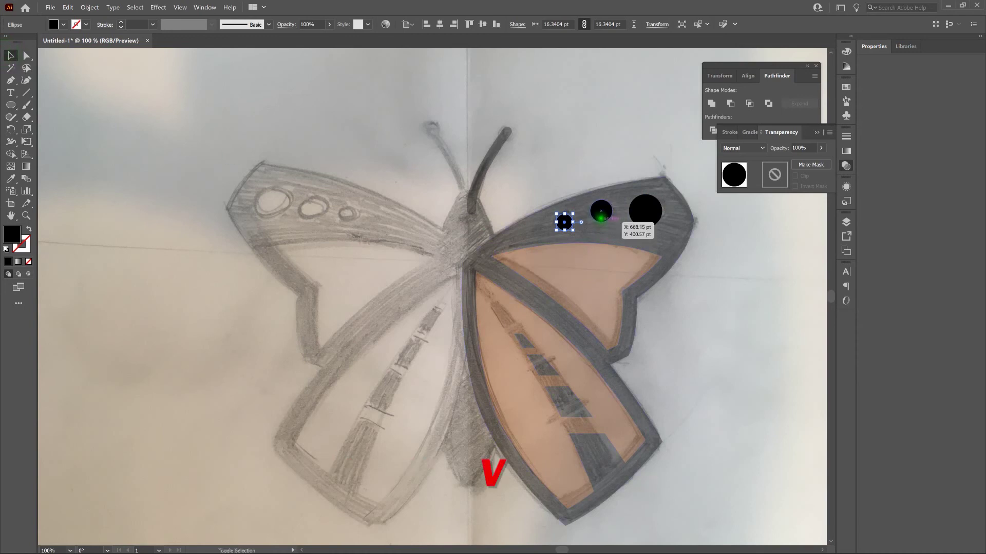
left_click(601, 212, "shift")
left_click(643, 212, "shift")
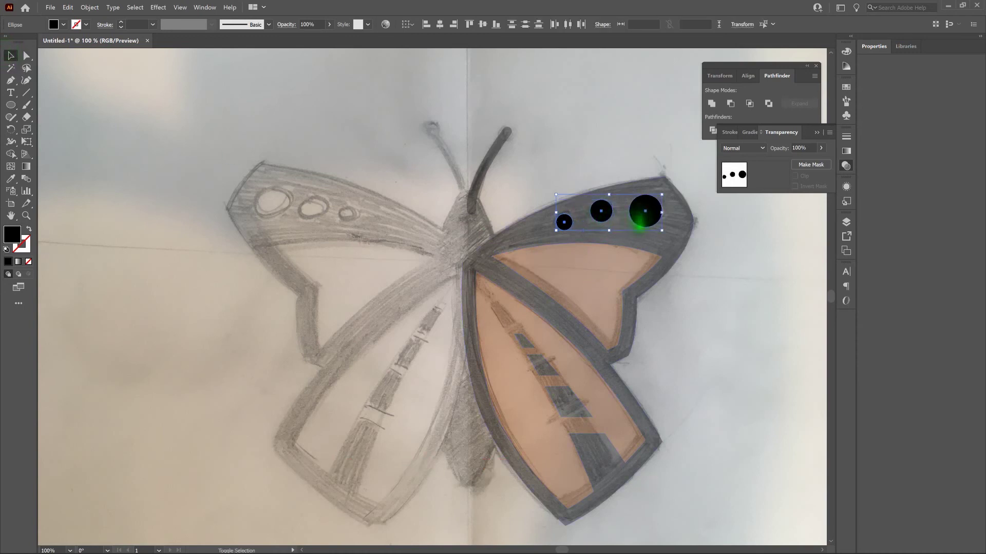
double_click(13, 234)
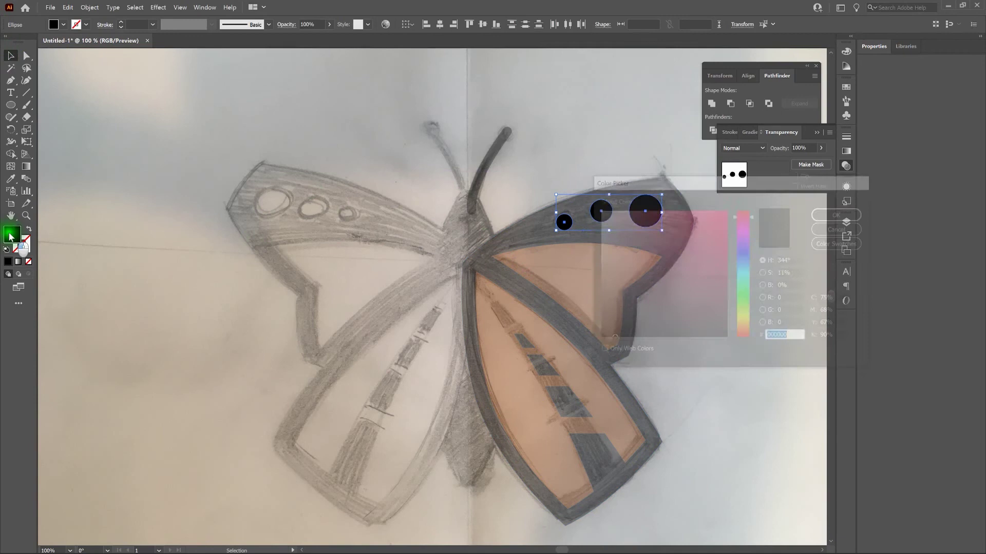
left_click_drag(622, 259, 592, 204)
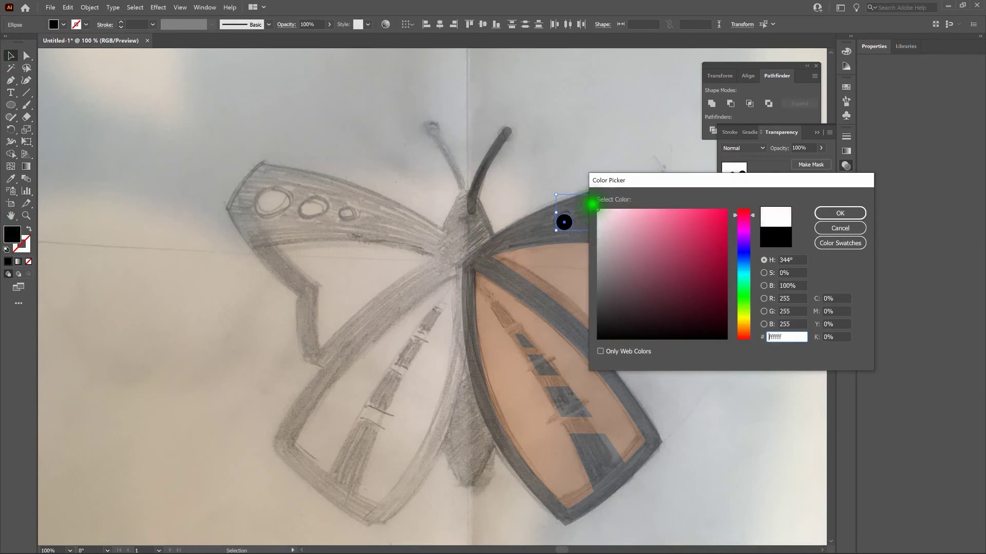
left_click(853, 213)
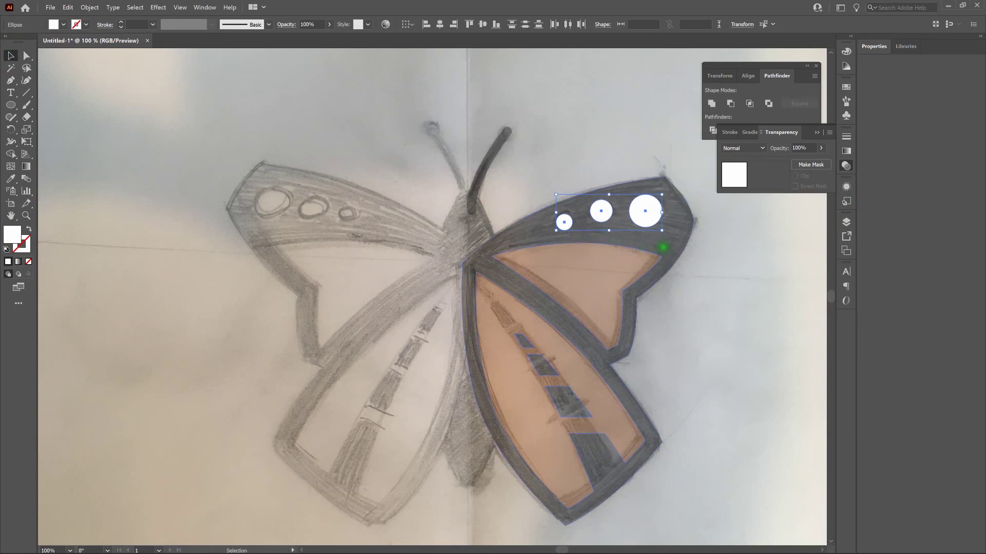
left_click(663, 248)
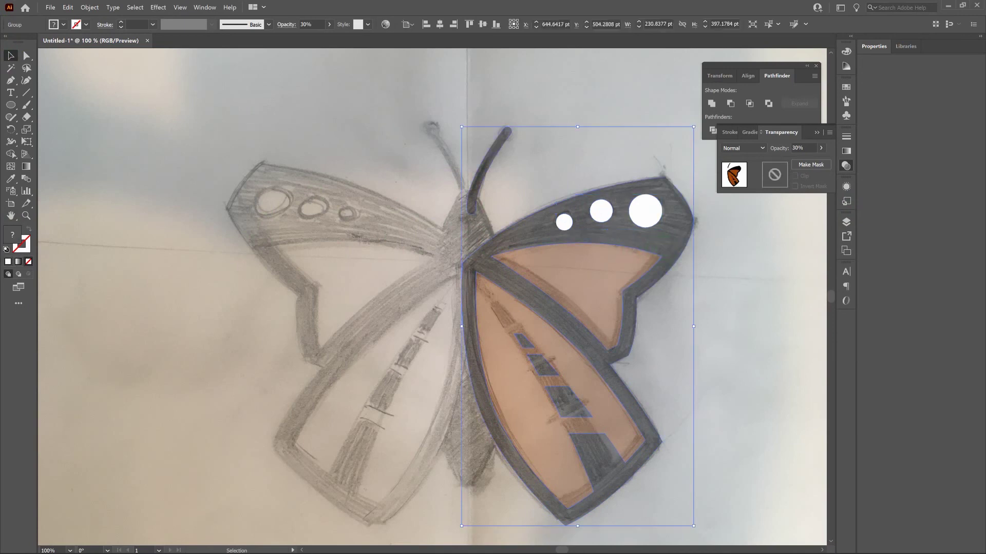
- Restore the wing's opacity to 100%
left_click(803, 148)
type("1")
key("Return")
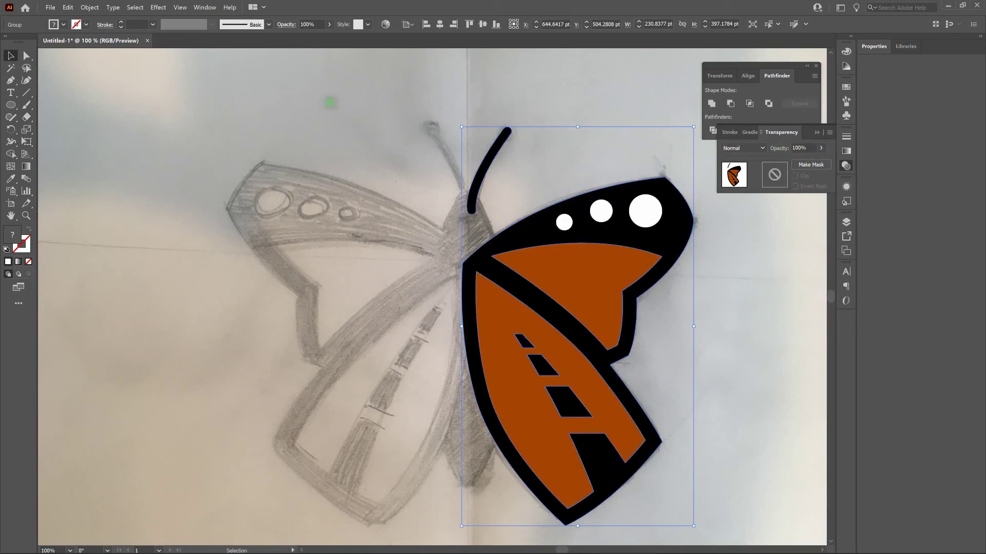
left_click(330, 102)
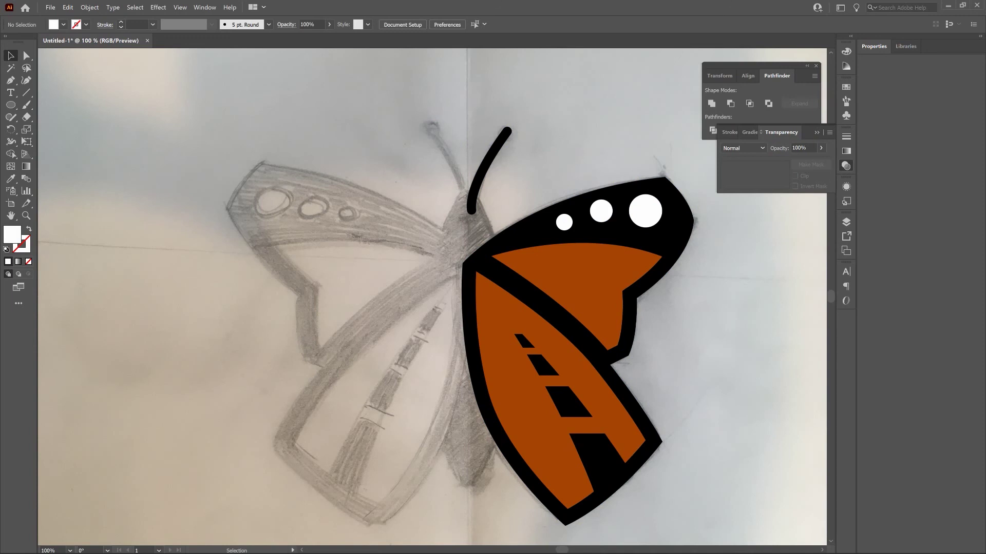
- Group the wing together with its three white spots
left_click_drag(414, 101, 748, 531)
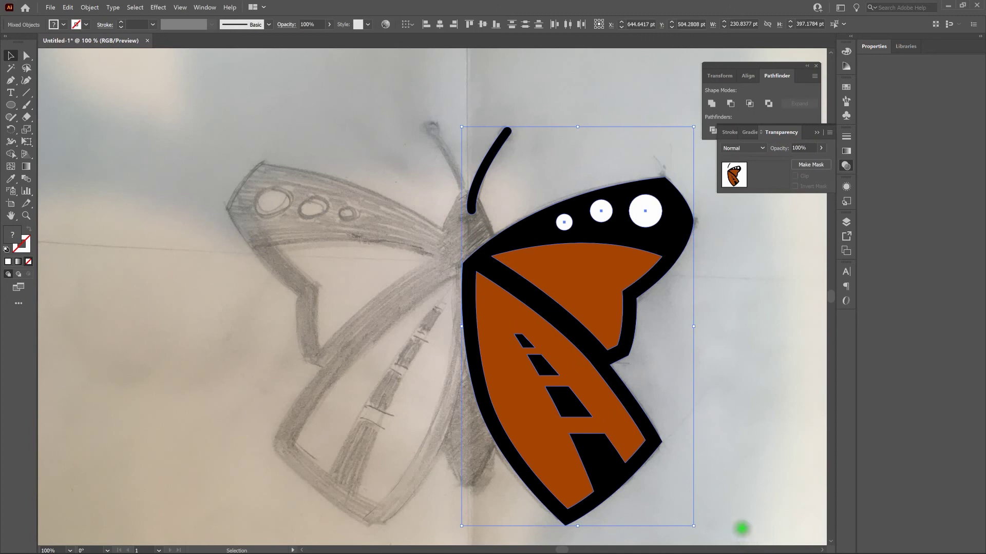
left_click(86, 7)
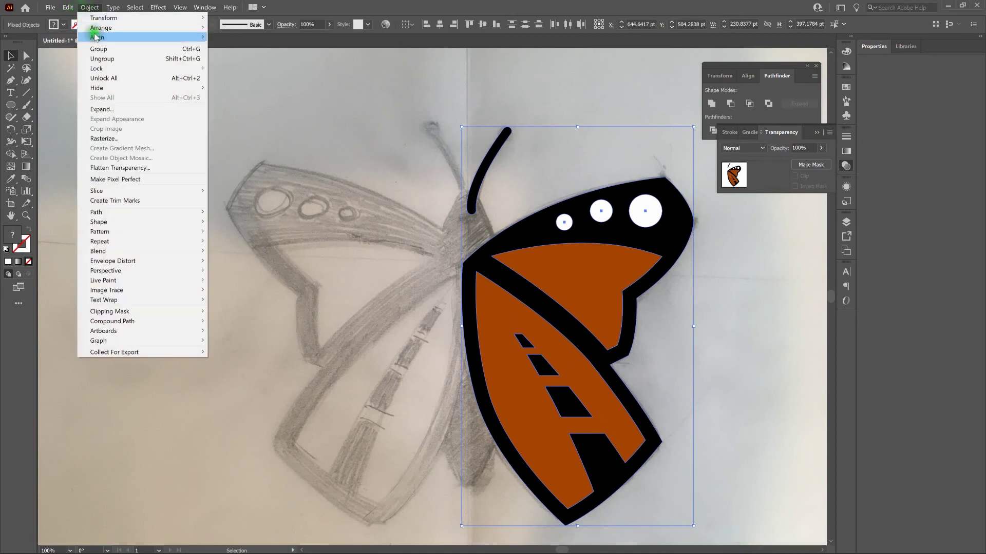
left_click(98, 50)
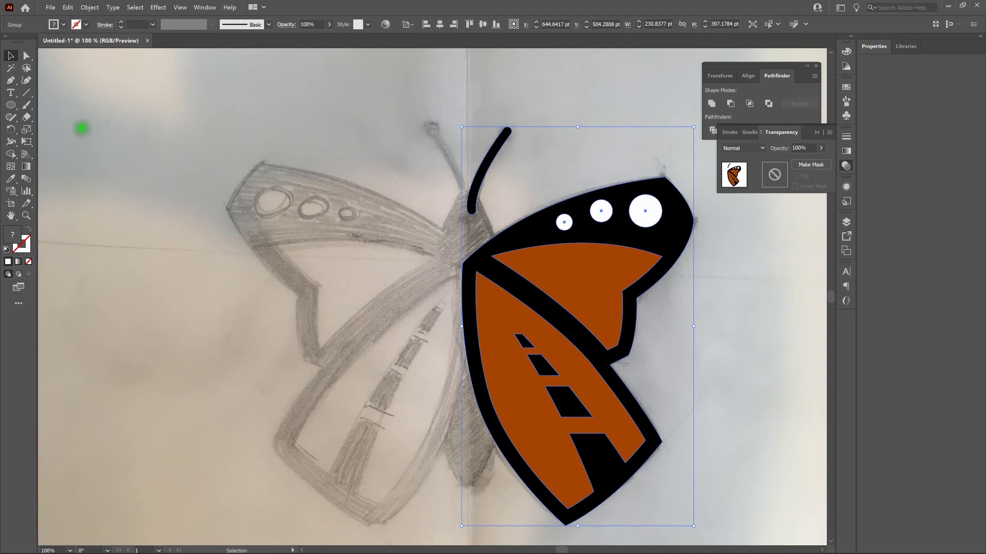
left_click(11, 130)
left_click_drag(11, 131, 53, 142)
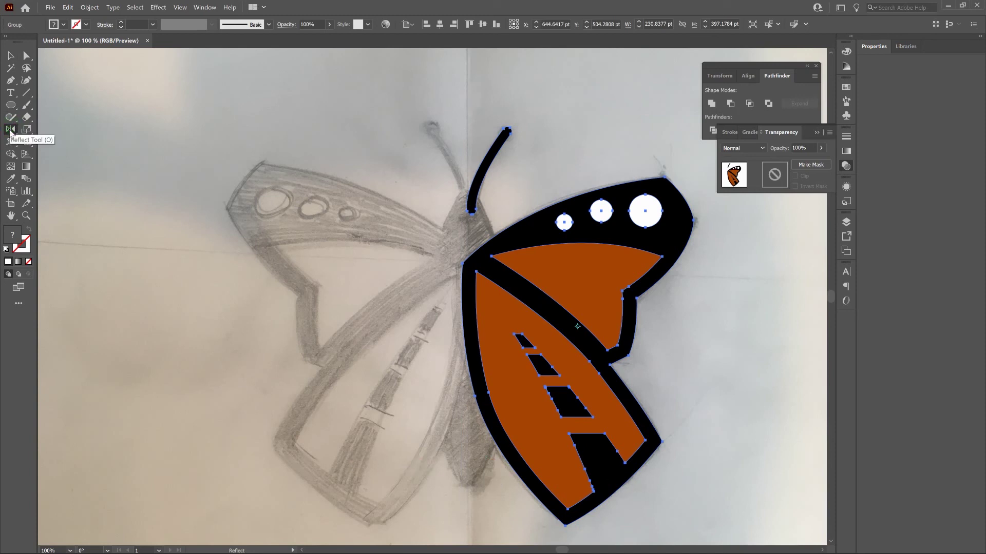
- Make a vertically reflected copy of the wing and nudge it left to form the left wing
double_click(10, 131)
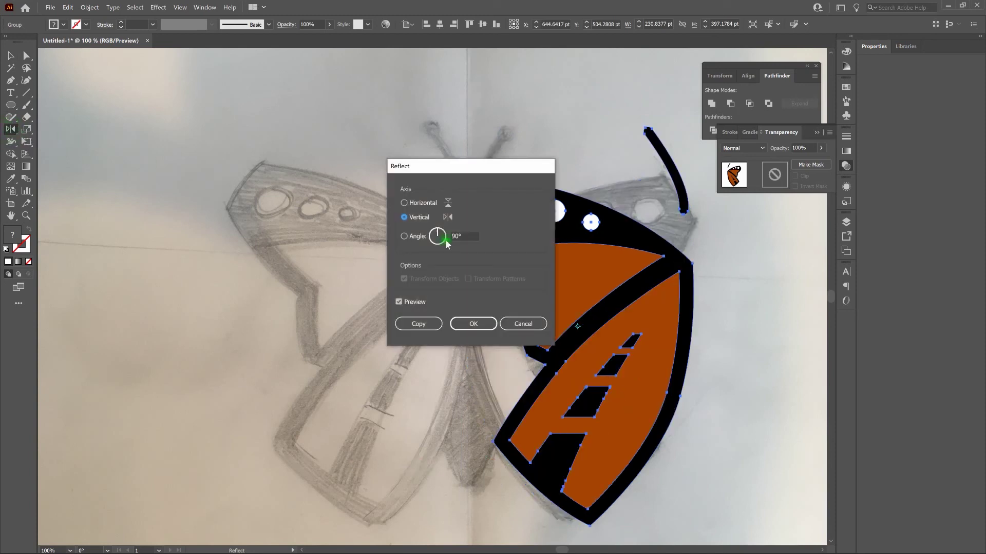
left_click(412, 217)
left_click(417, 324)
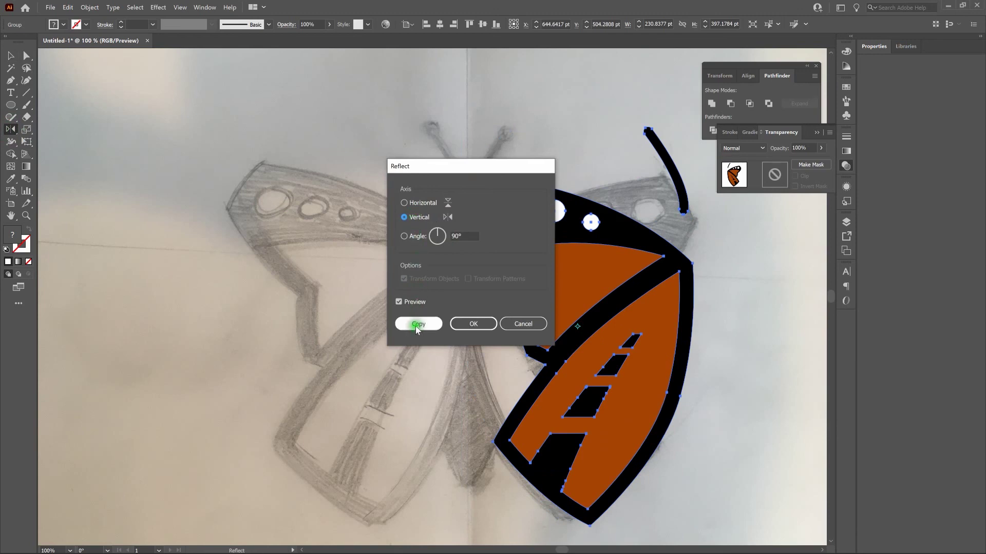
left_click(415, 325)
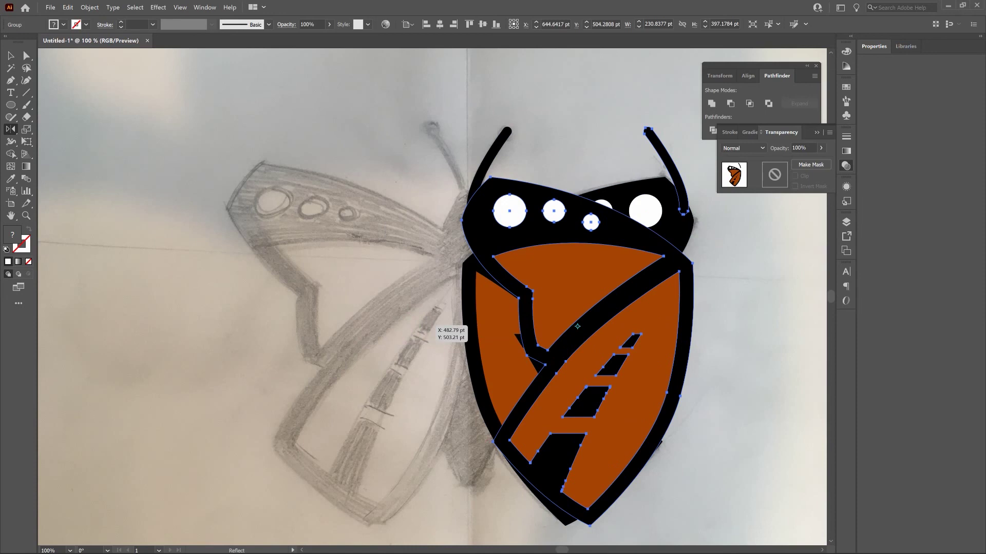
key("shift+Left")
key("shift+Left")
key("shift+Left")
key("shift+Left")
key("shift+Left")
key("shift+Left")
key("shift+Left")
key("shift+Left")
key("shift+Left")
key("shift+Left")
key("shift+Left")
key("shift+Left")
key("shift+Left")
key("shift+Left")
key("shift+Left")
key("shift+Left")
key("shift+Left")
key("shift+Left")
key("shift+Left")
key("shift+Left")
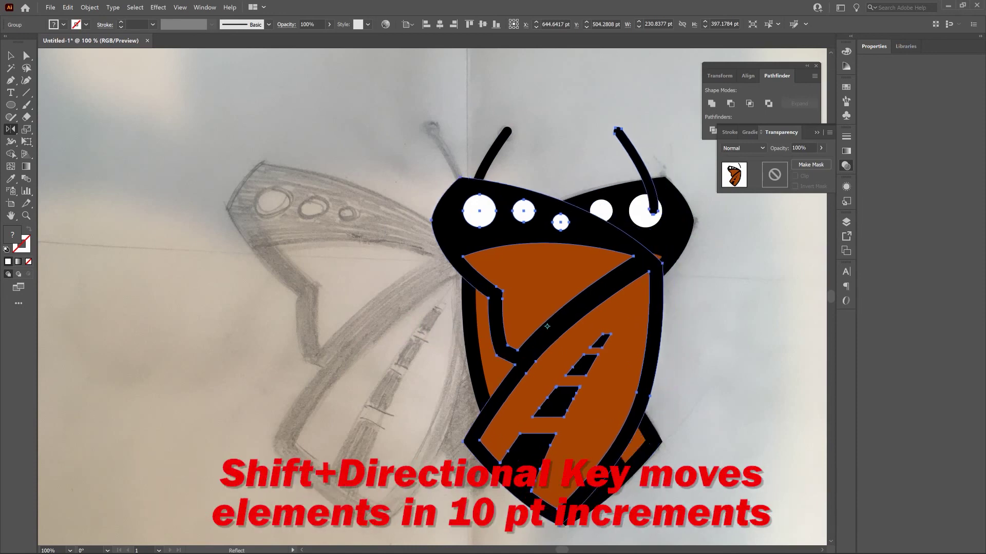
key("shift+Left")
key("shift+Left")
key("shift+Left")
key("shift+Left")
key("shift+Left")
key("shift+Left")
key("shift+Left")
key("shift+Left")
key("shift+Left")
key("shift+Left")
key("shift+Left")
key("shift+Left")
key("shift+Left")
key("shift+Left")
key("shift+Left")
key("shift+Left")
key("shift+Left")
key("shift+Left")
key("shift+Left")
key("shift+Left")
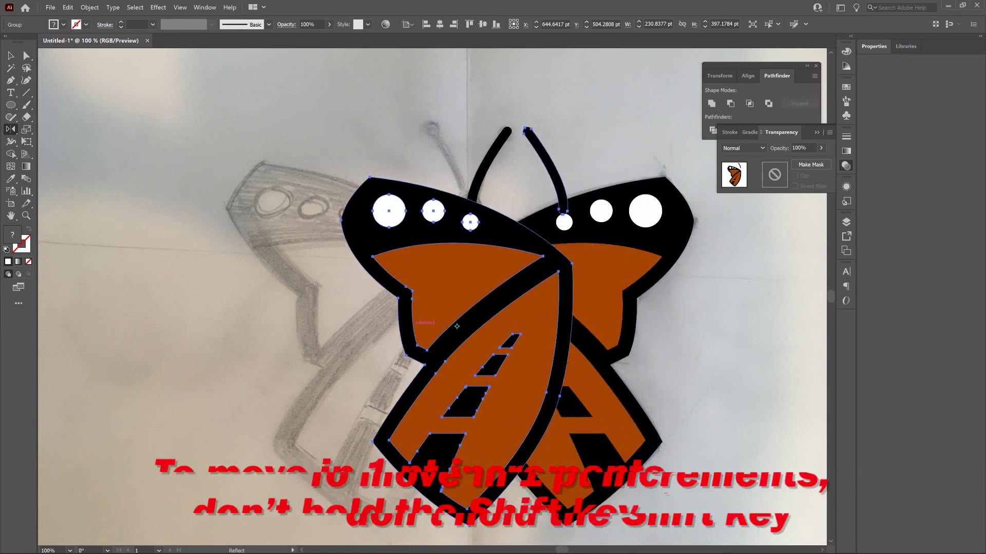
key("Left")
key("Left")
key("Left")
key("Left")
key("Left")
key("Left")
key("Left")
key("Left")
key("Left")
key("Left")
key("Left")
key("Left")
key("Left")
key("Left")
key("Left")
key("Left")
key("Left")
key("Left")
key("Left")
key("Left")
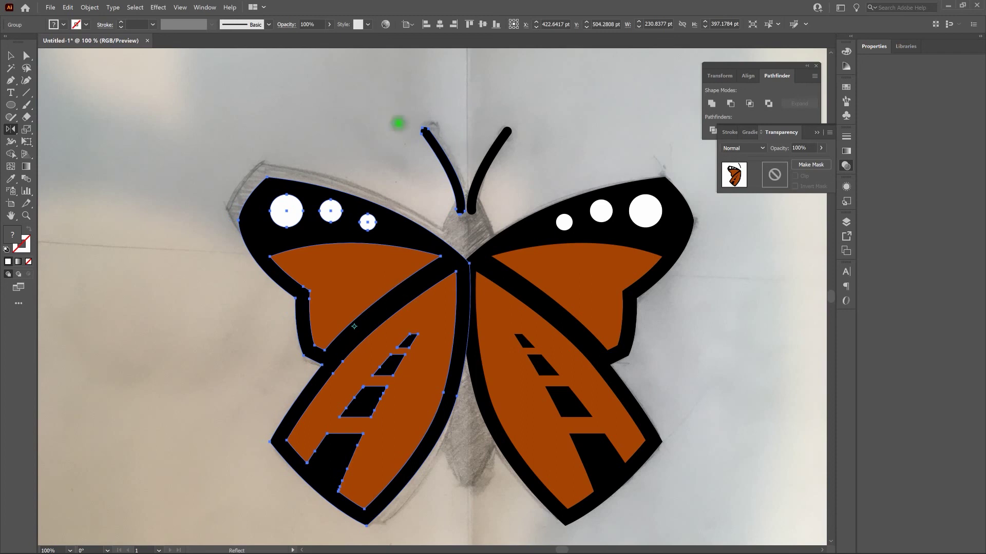
- Clear the selection on the canvas and switch to the Ellipse tool for the body
left_click(11, 56)
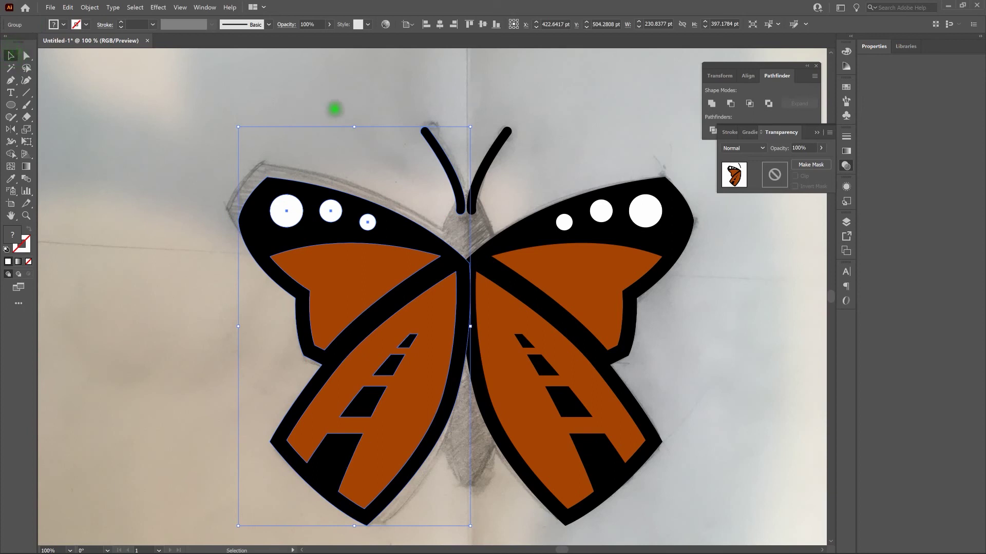
key("v")
left_click(341, 108)
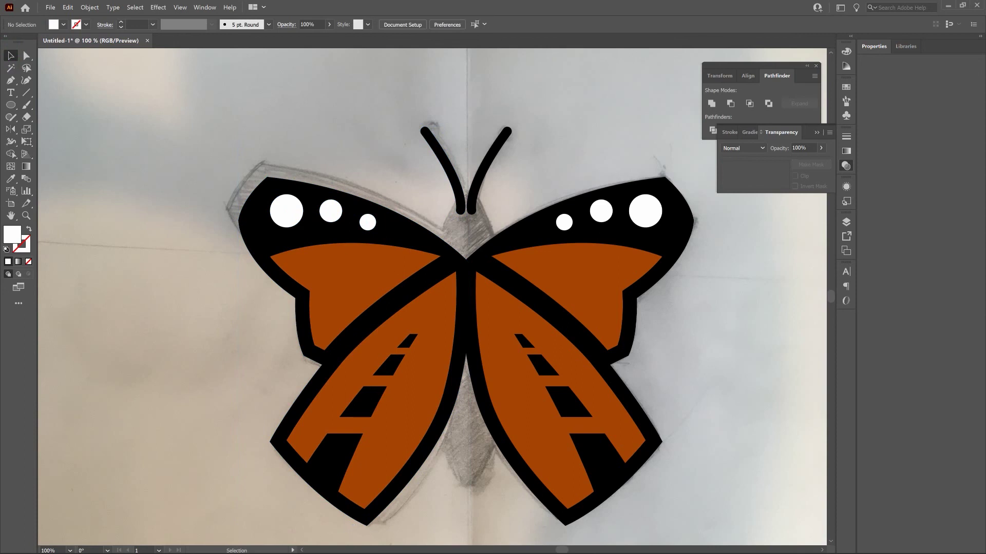
key("l")
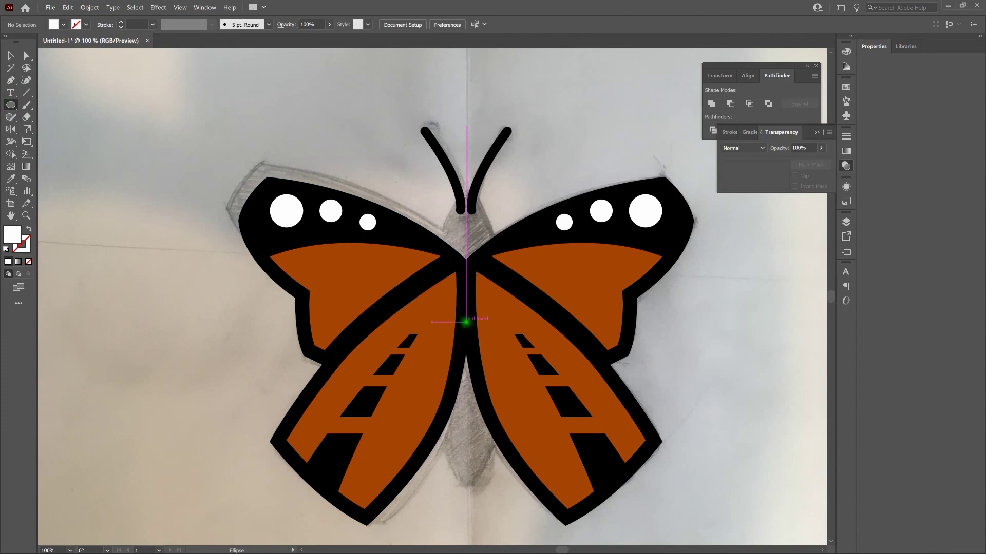
- Draw a tall 74.6173 × 298.5106 pt white body ellipse between the wings
left_click_drag(465, 323, 489, 396)
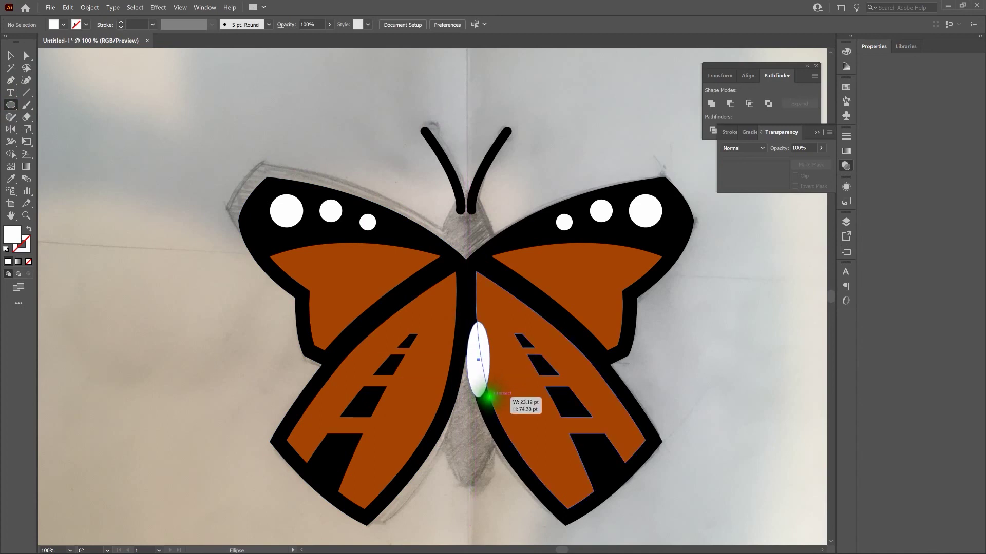
left_click_drag(489, 396, 503, 472)
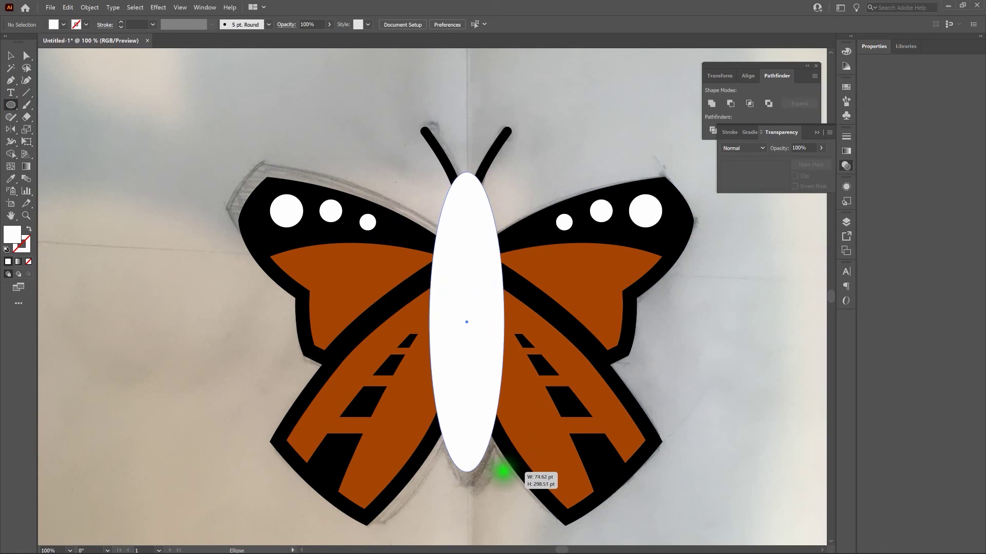
left_click_drag(503, 472, 503, 471)
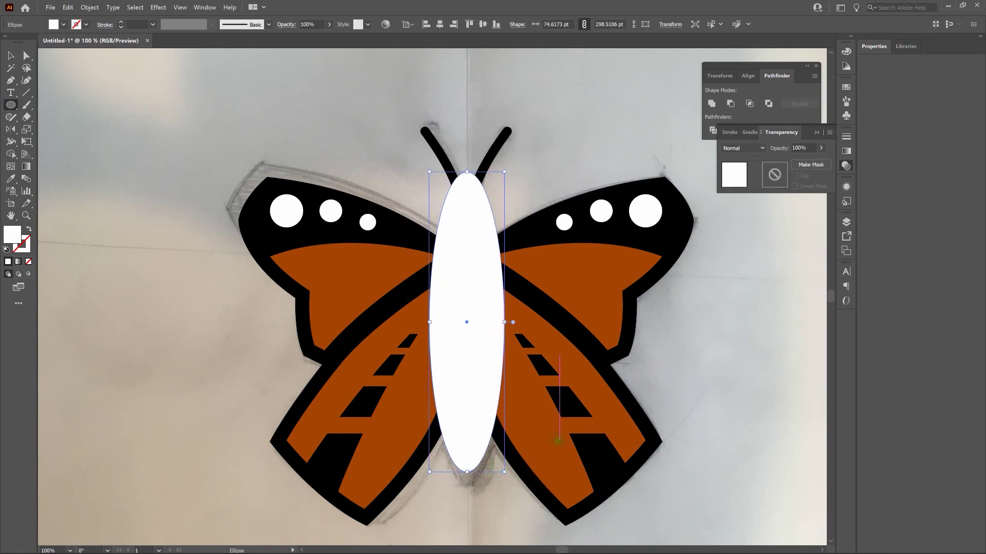
- Nudge the body oval down two steps and switch to Outline view
key("Down")
key("Down")
key("Down")
key("Down")
key("Down")
key("Down")
key("Down")
key("Down")
key("Down")
key("Down")
key("Down")
key("Down")
key("Down")
key("Down")
key("Down")
key("Down")
key("Down")
key("Down")
key("Down")
key("Down")
key("Down")
key("Down")
key("Down")
key("Down")
key("Down")
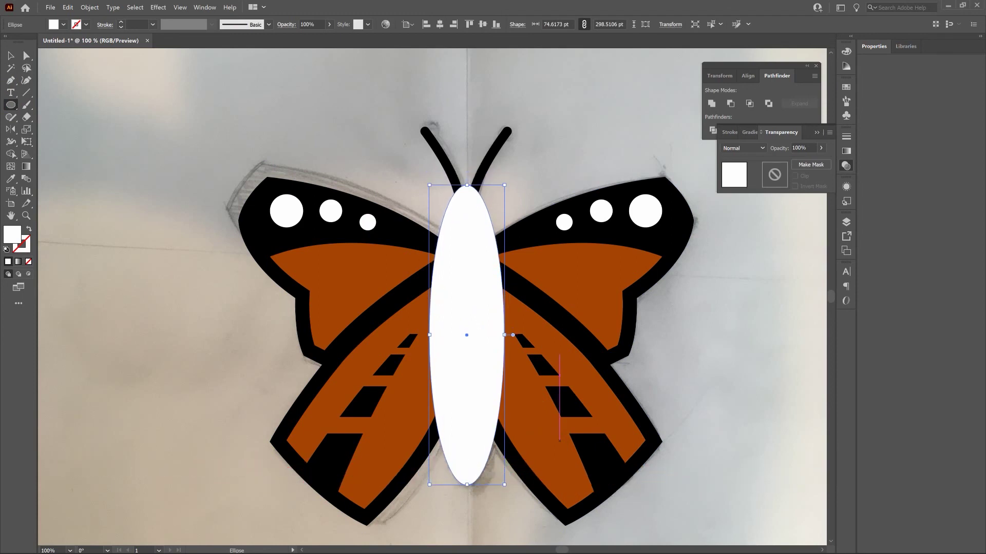
key("Down")
key("Down")
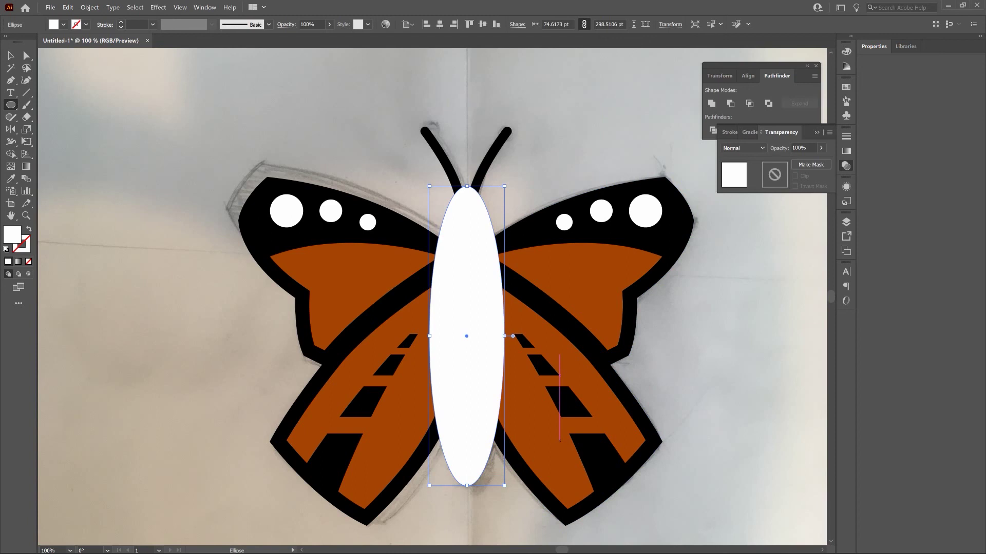
key("ctrl+y")
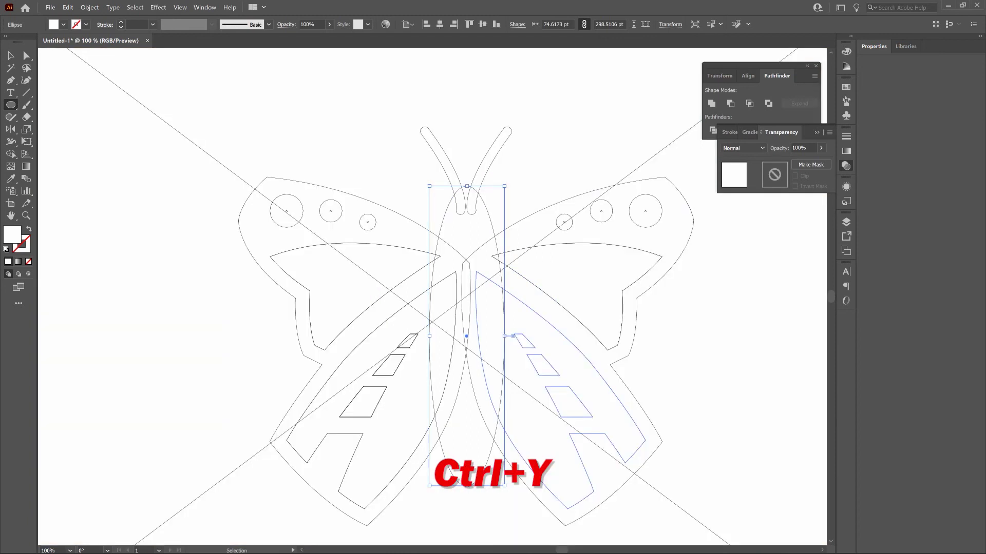
- Snap the body oval's centre onto the butterfly's midline, then fit the artboard and restore Preview
key("ctrl+equal")
key("ctrl+equal")
key("ctrl+equal")
key("ctrl+equal")
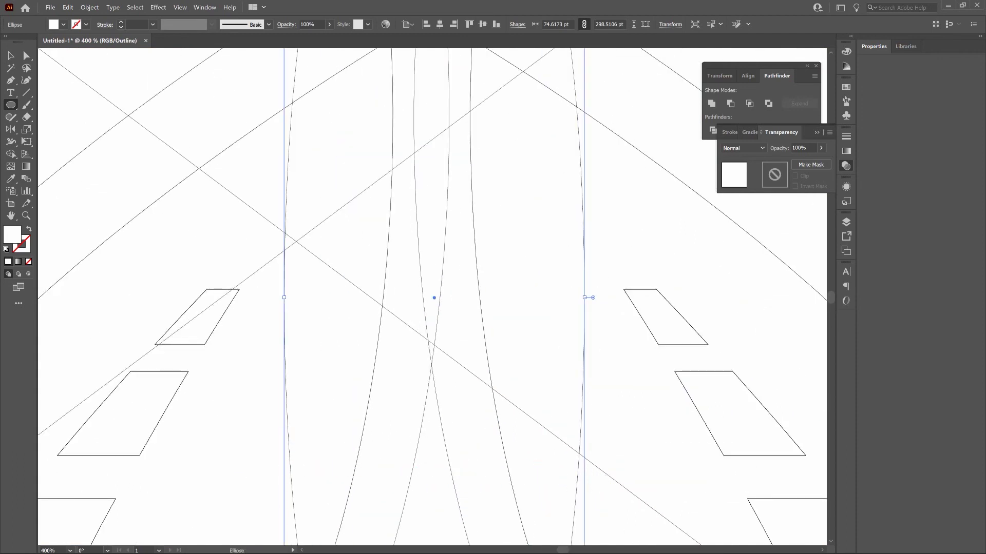
key("Left")
key("Left")
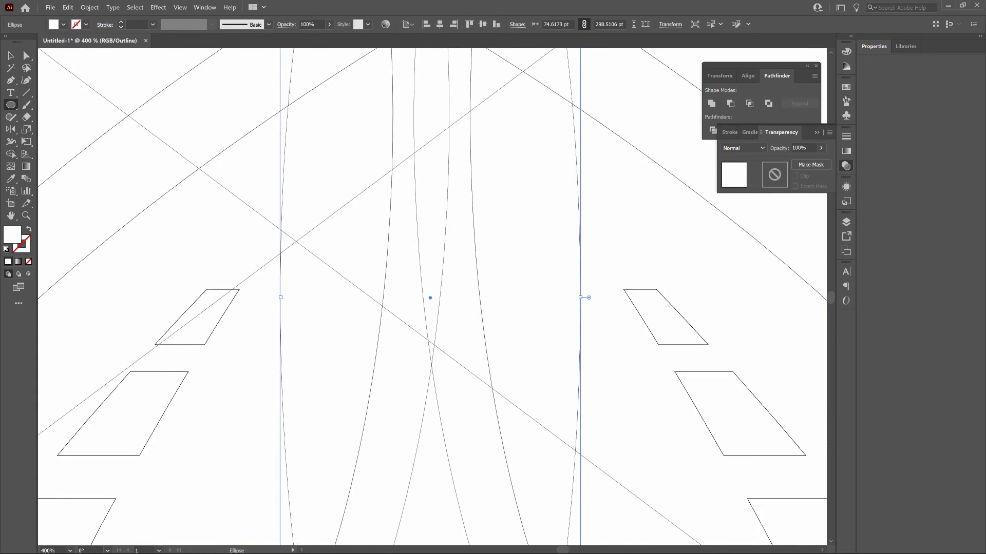
key("ctrl+equal")
key("ctrl+equal")
key("ctrl+equal")
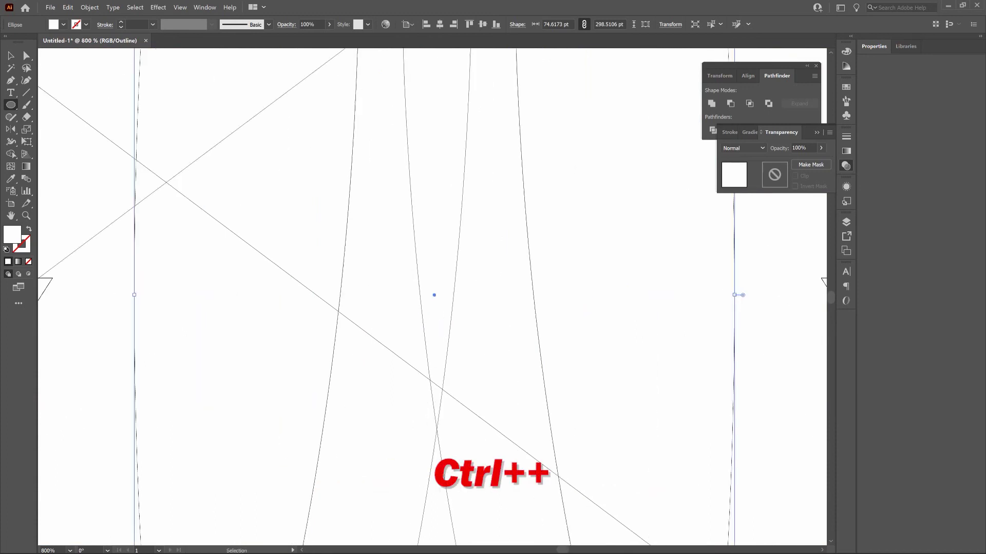
left_click(11, 55)
key("v")
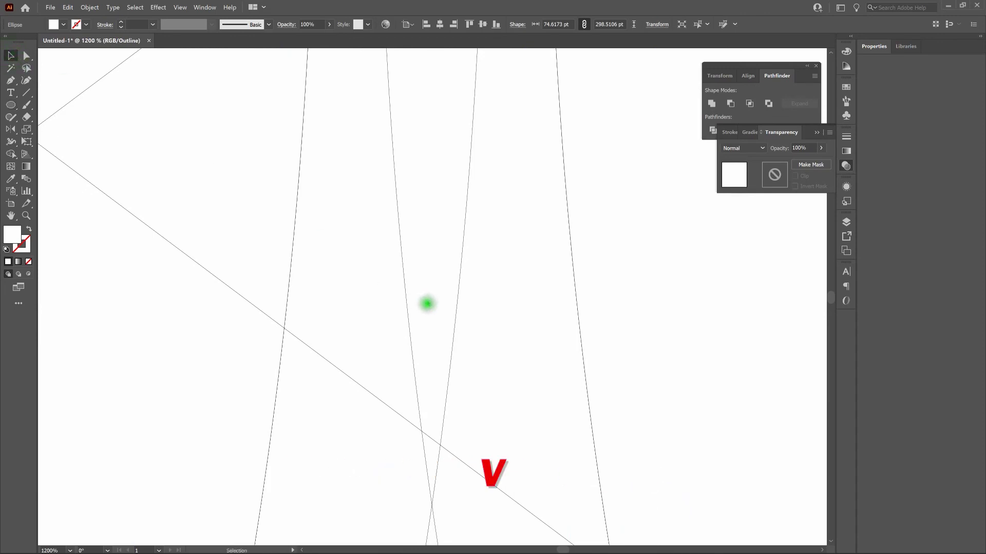
left_click_drag(429, 304, 432, 304)
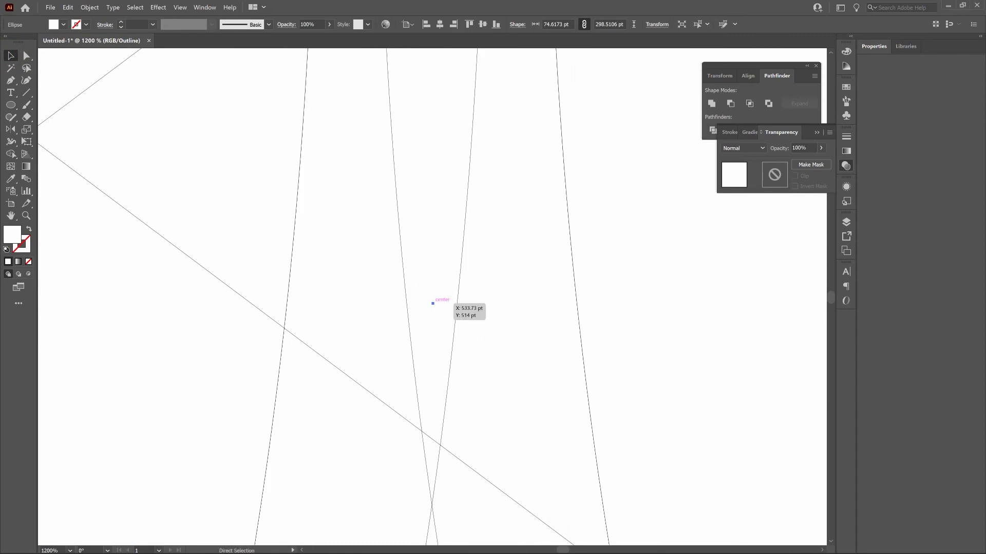
key("ctrl+0")
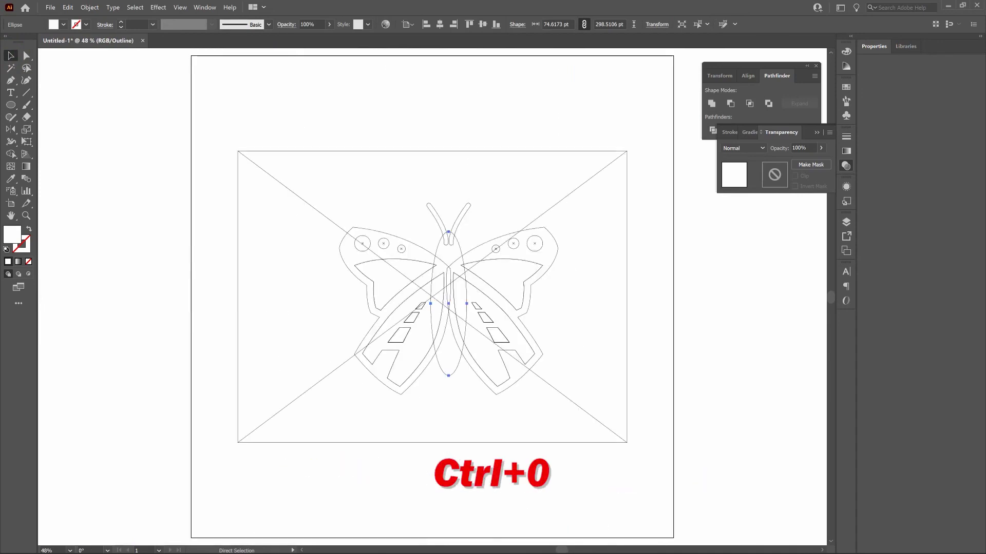
key("ctrl+y")
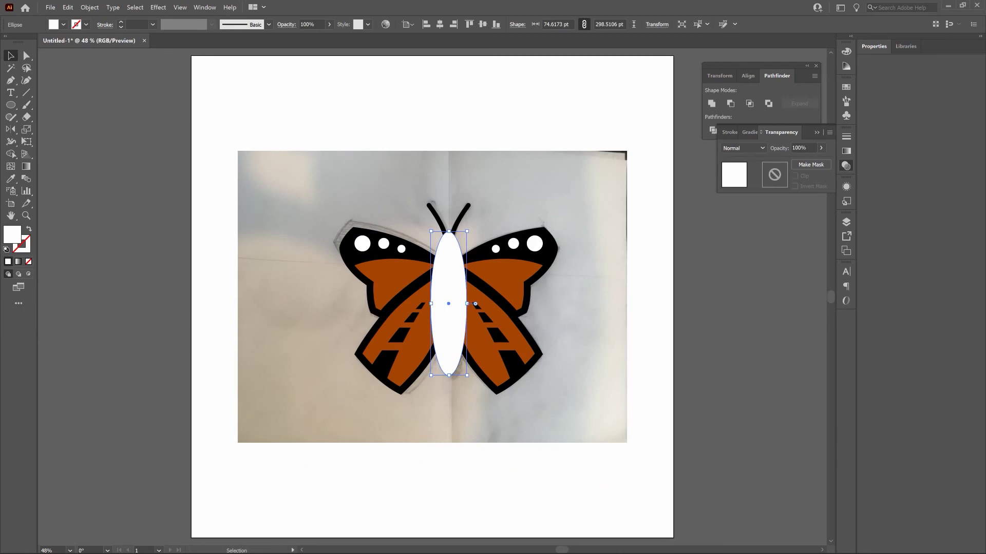
- Fill the body oval with pure black #000000 instead of white
double_click(13, 235)
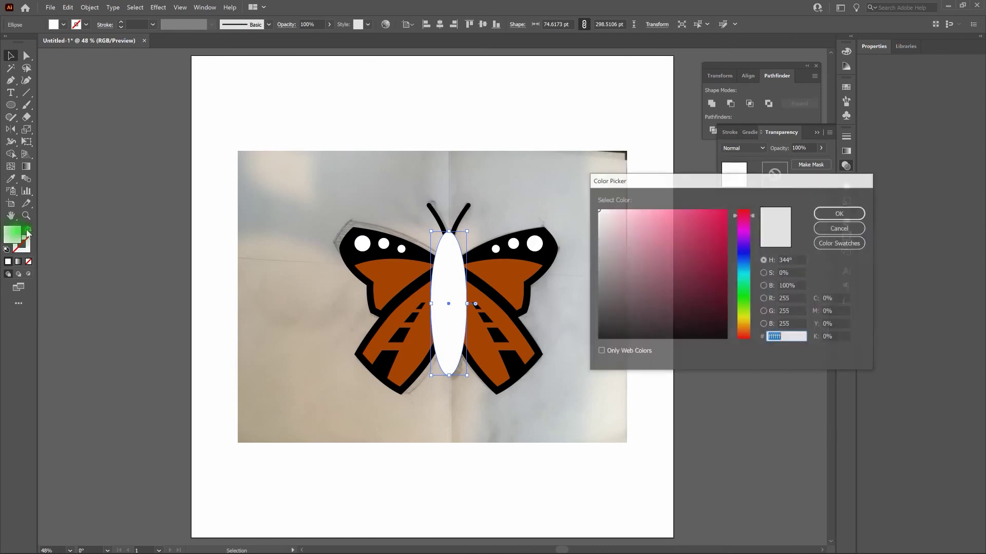
left_click_drag(623, 326, 592, 355)
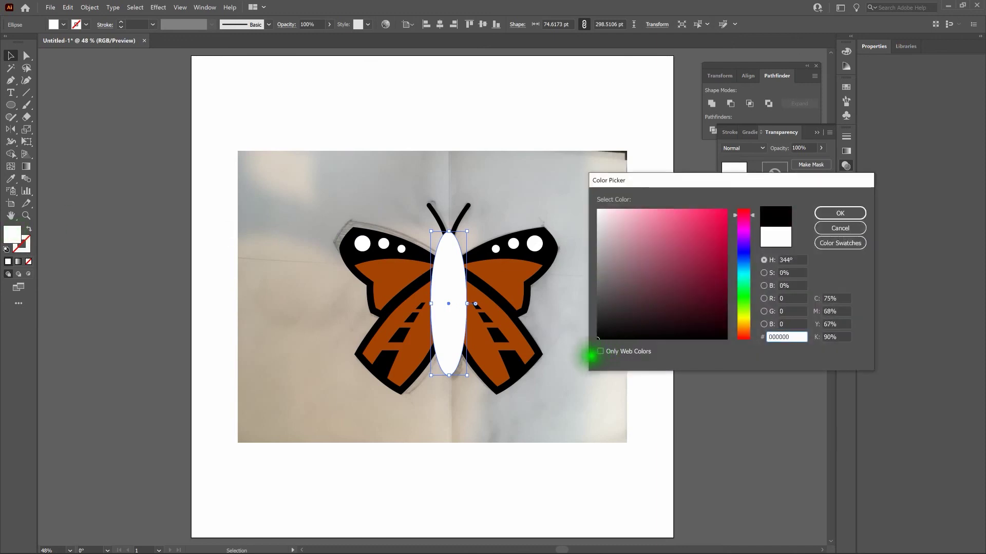
left_click(837, 213)
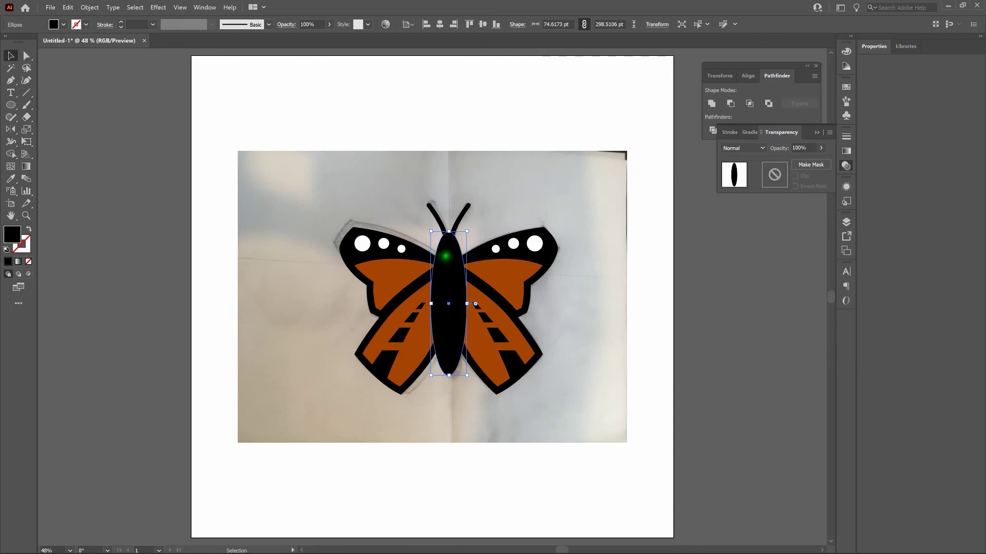
- Send the black body oval back two levels so it sits behind the wings, then deselect
right_click(445, 256)
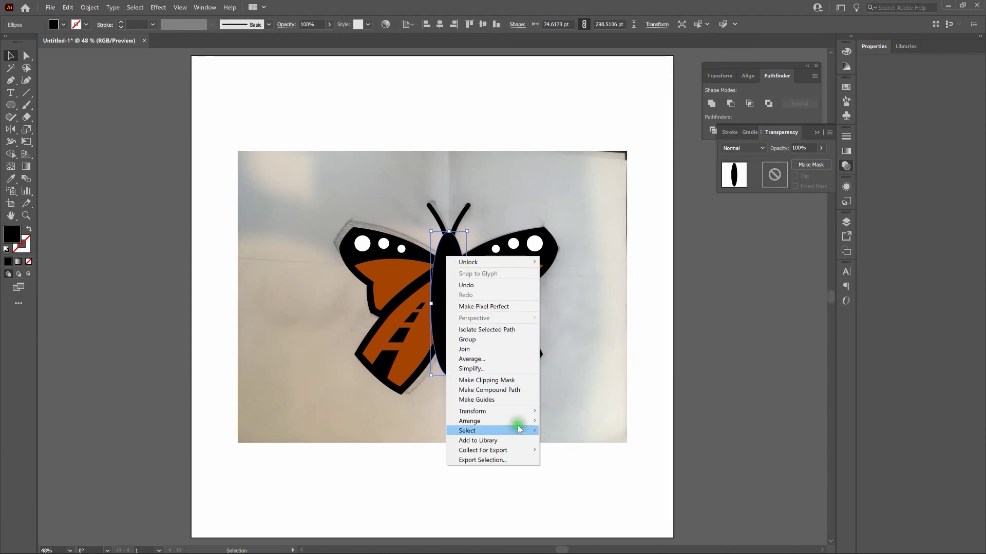
mouse_move(521, 421)
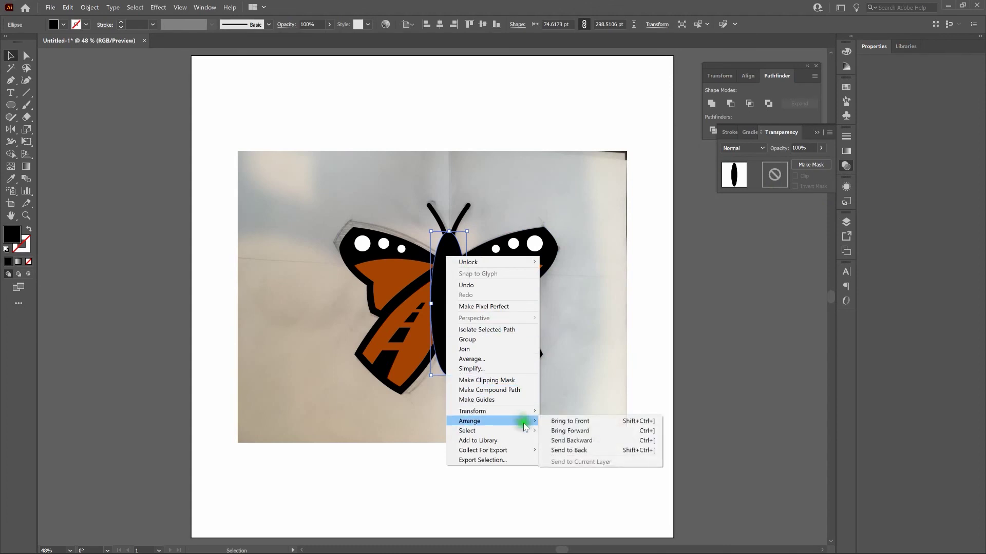
left_click(578, 442)
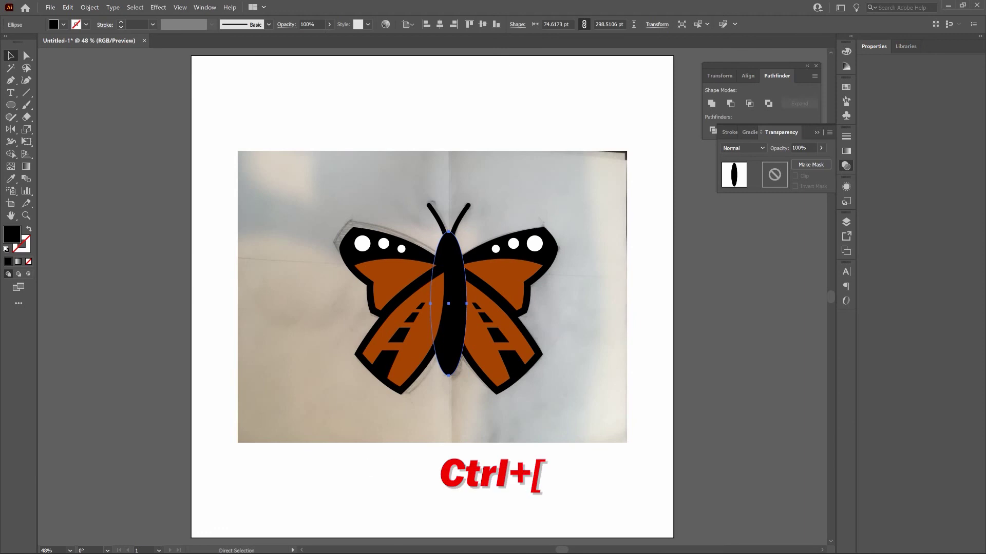
key("a")
key("ctrl+bracketleft")
key("v")
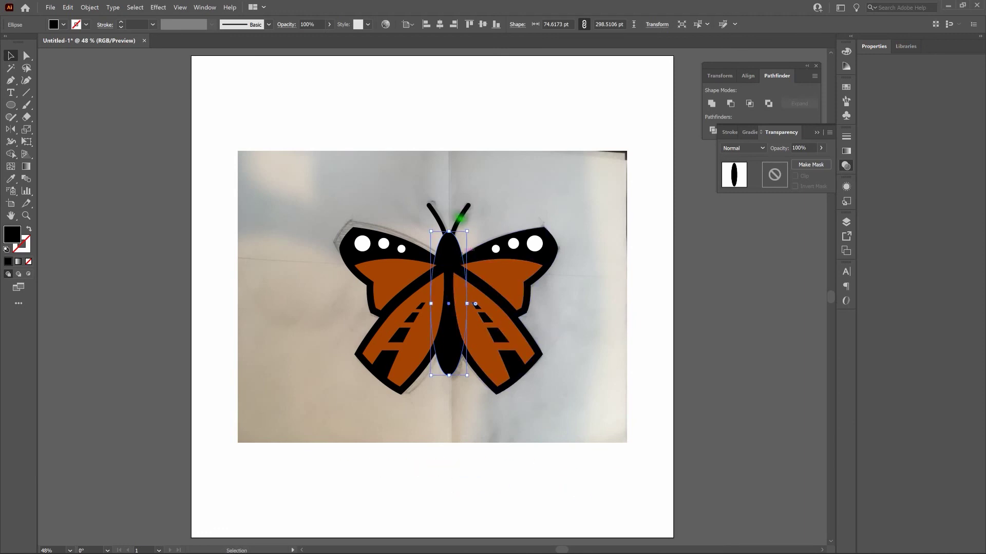
left_click(473, 103)
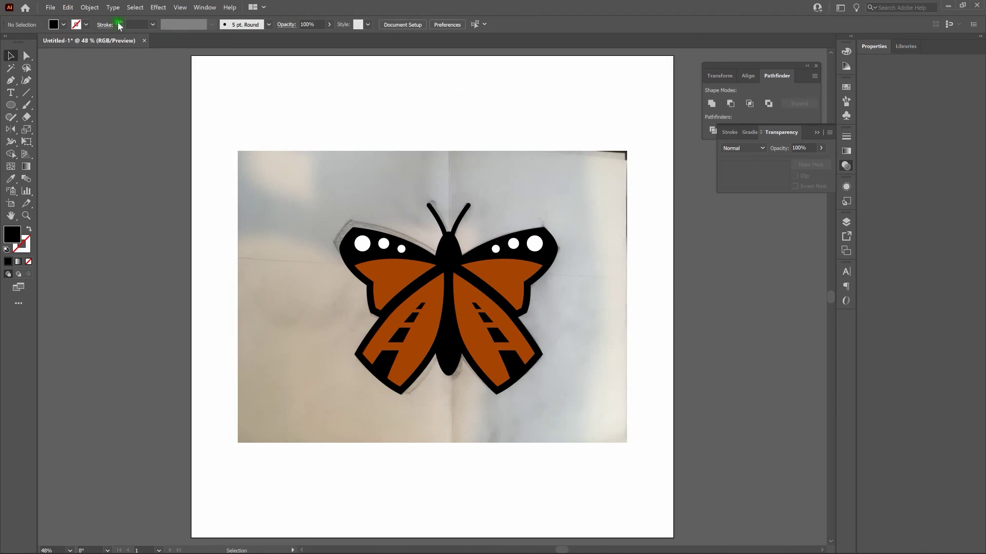
- Unlock all objects and delete the Butterfly.jpg sketch photo
left_click(92, 7)
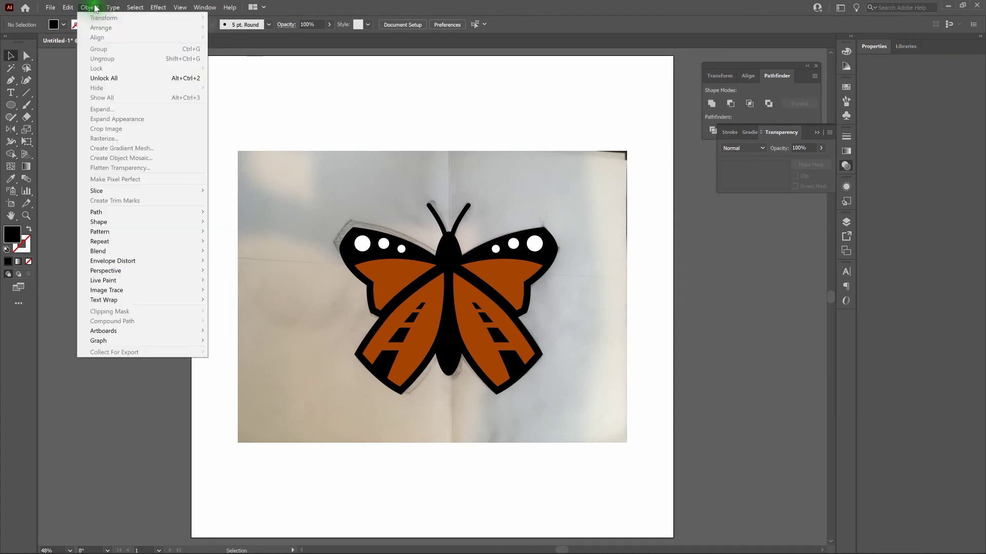
left_click(116, 77)
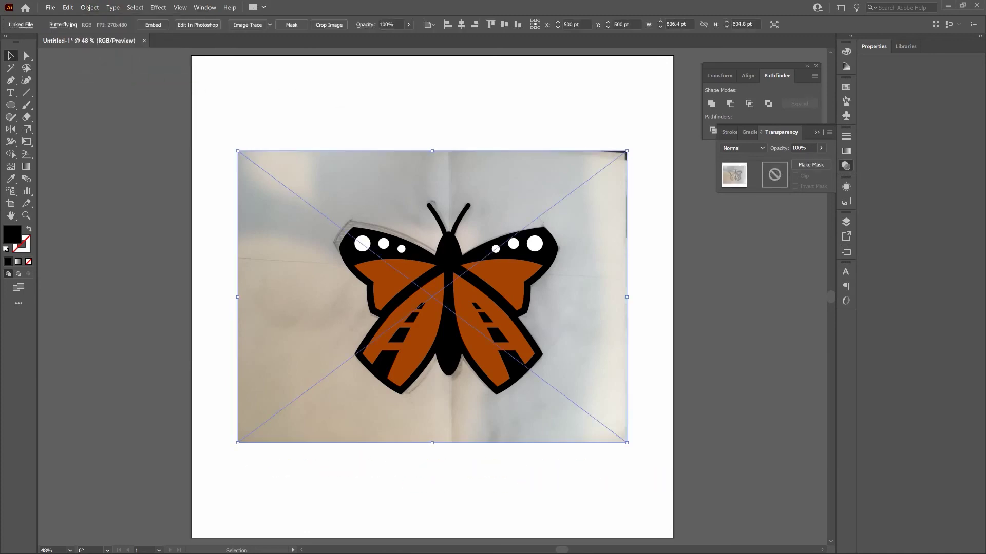
left_click(345, 97)
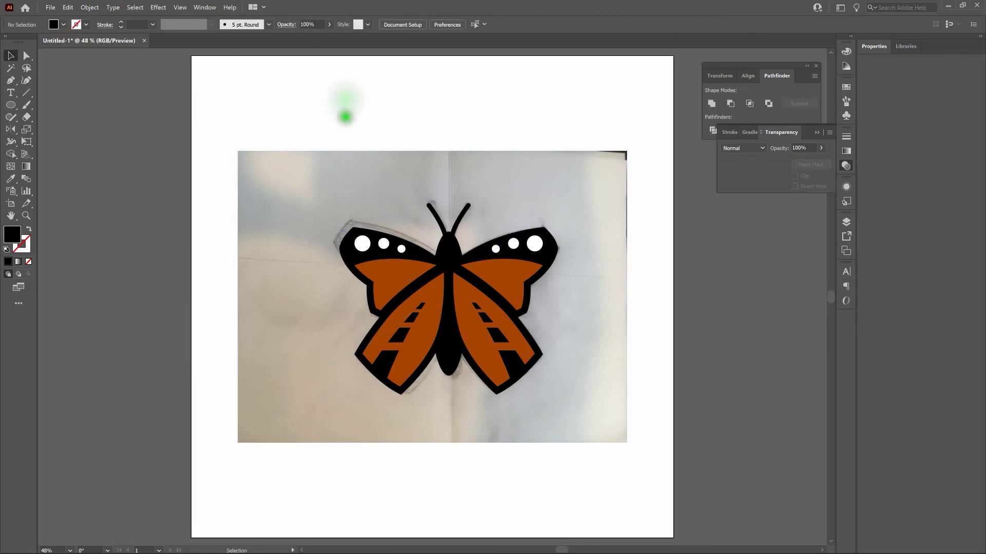
left_click(293, 165)
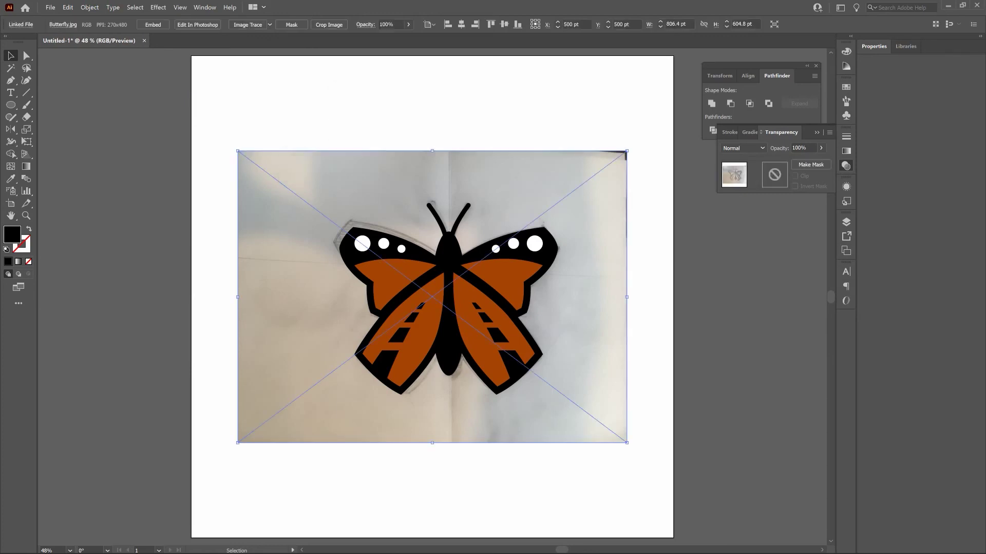
key("Delete")
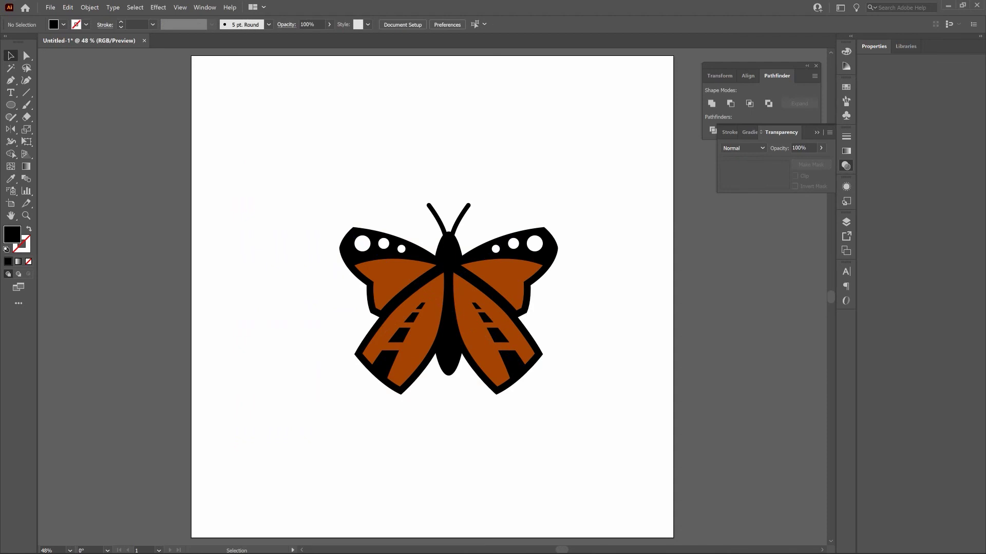
- Select every butterfly part and group them into one object
left_click_drag(292, 167, 593, 431)
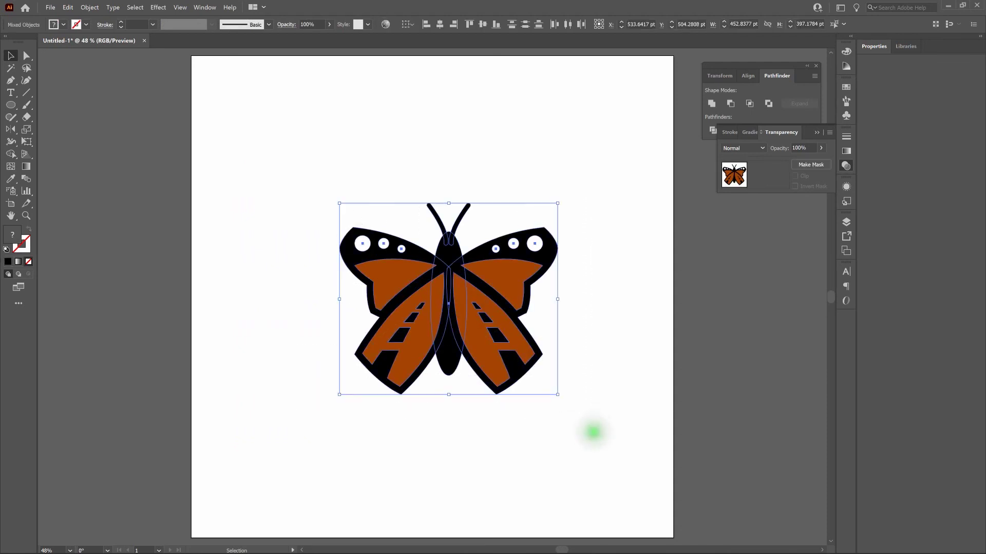
left_click(89, 8)
left_click(117, 50)
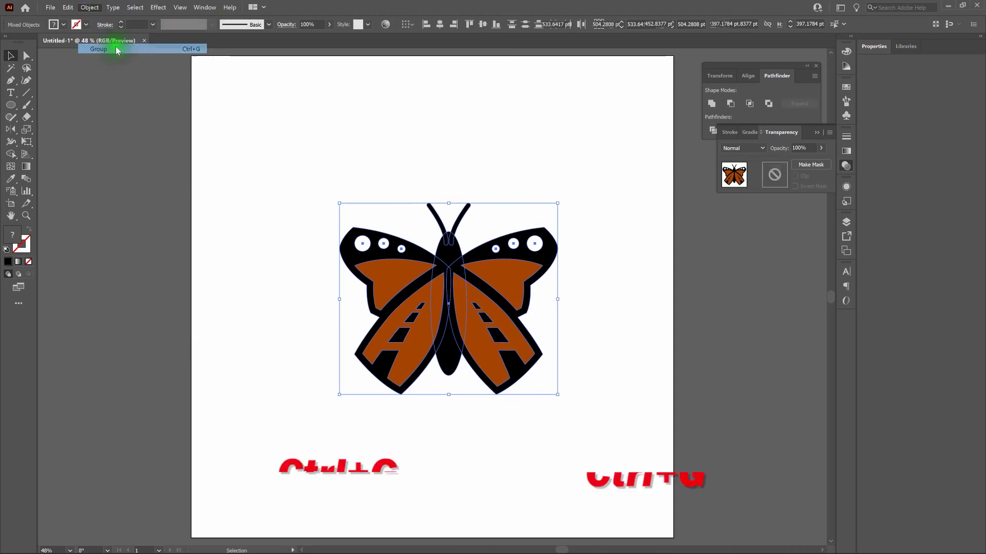
- Align the butterfly group to the horizontal and vertical centre of the artboard
left_click(440, 24)
left_click(482, 24)
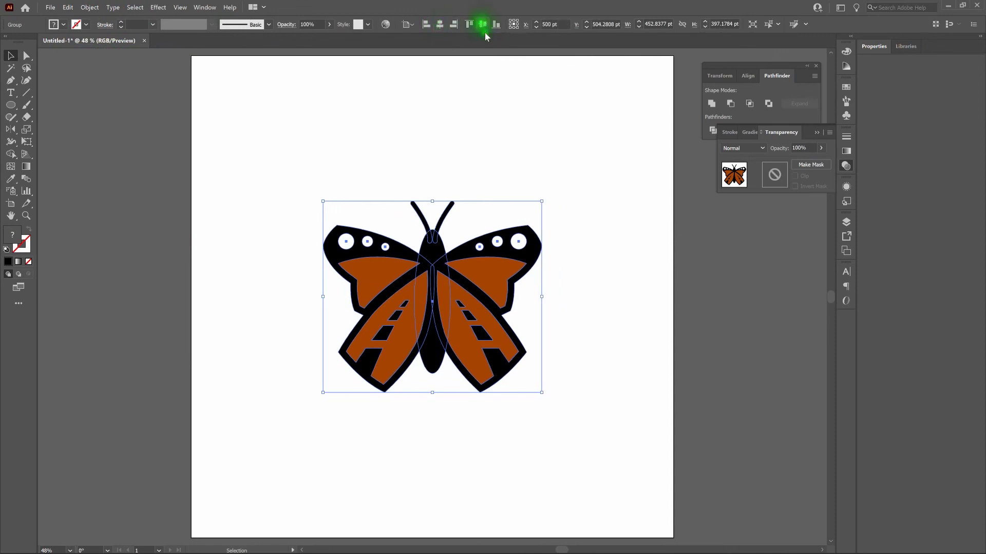
left_click(517, 113)
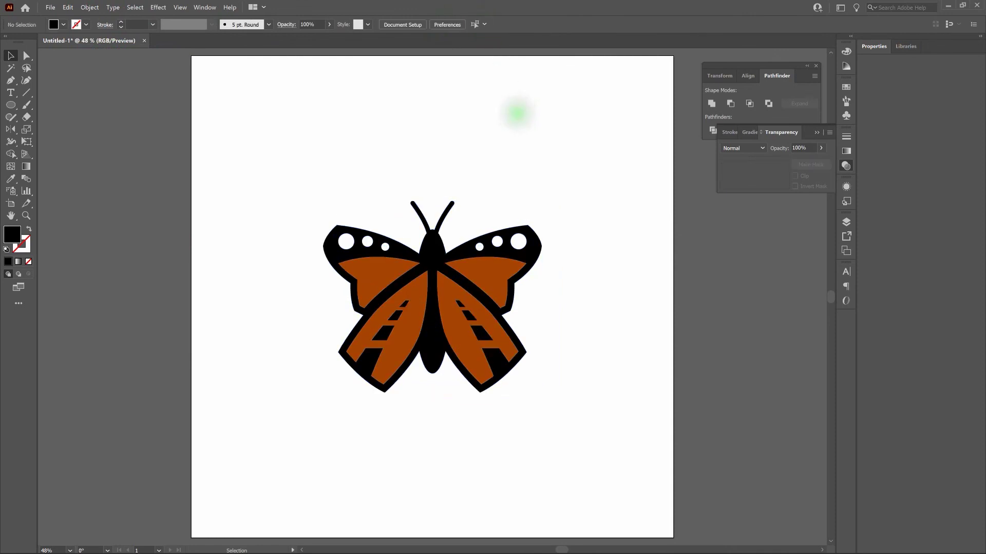